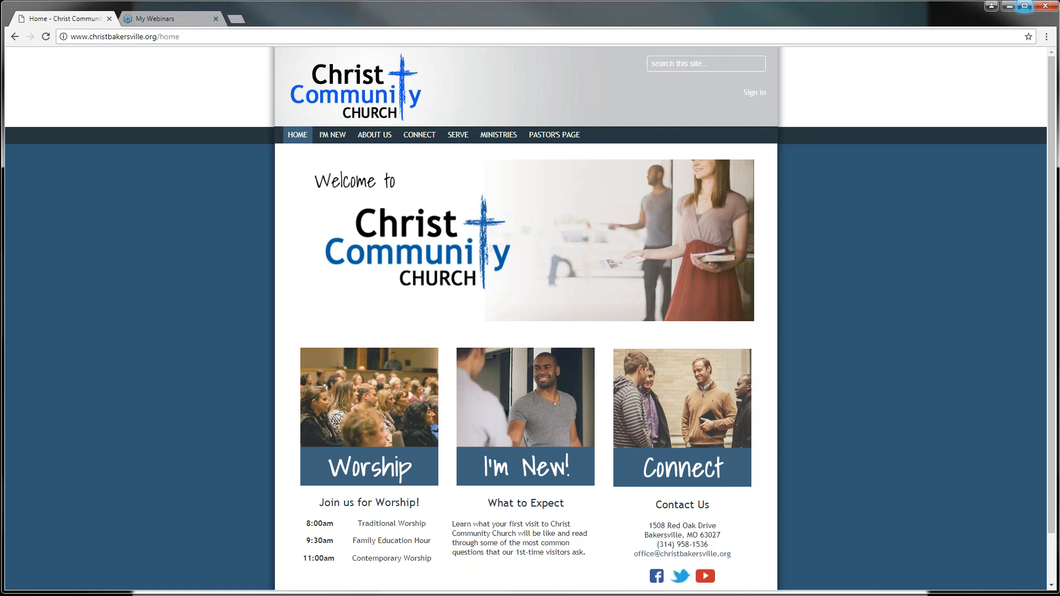
- Maximize the browser window and sign in to the Christ Community Church website
click(1024, 5)
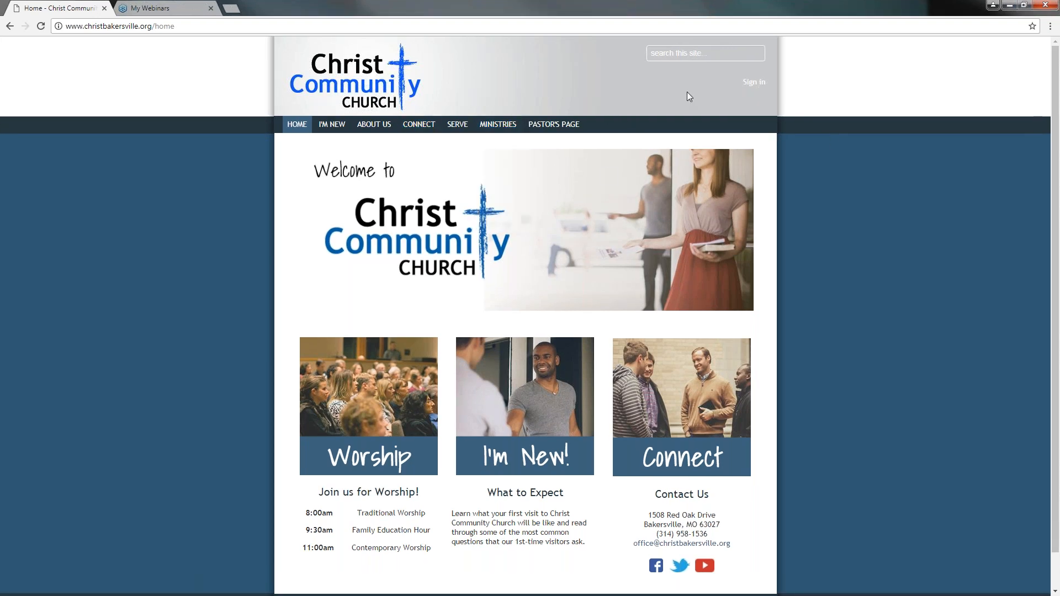
click(752, 86)
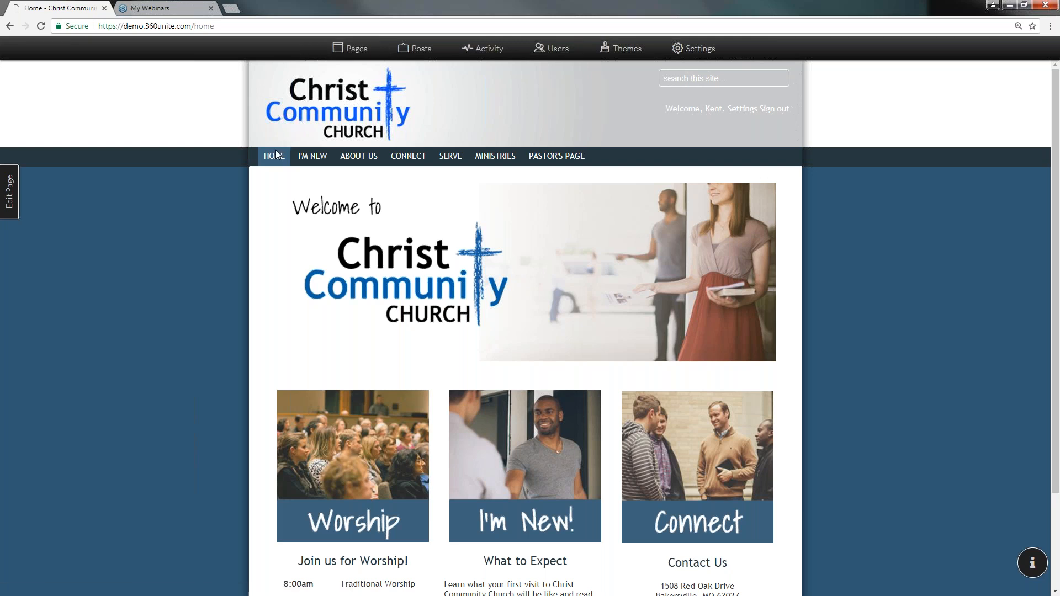
mouse_move(371, 161)
mouse_move(408, 158)
mouse_move(305, 157)
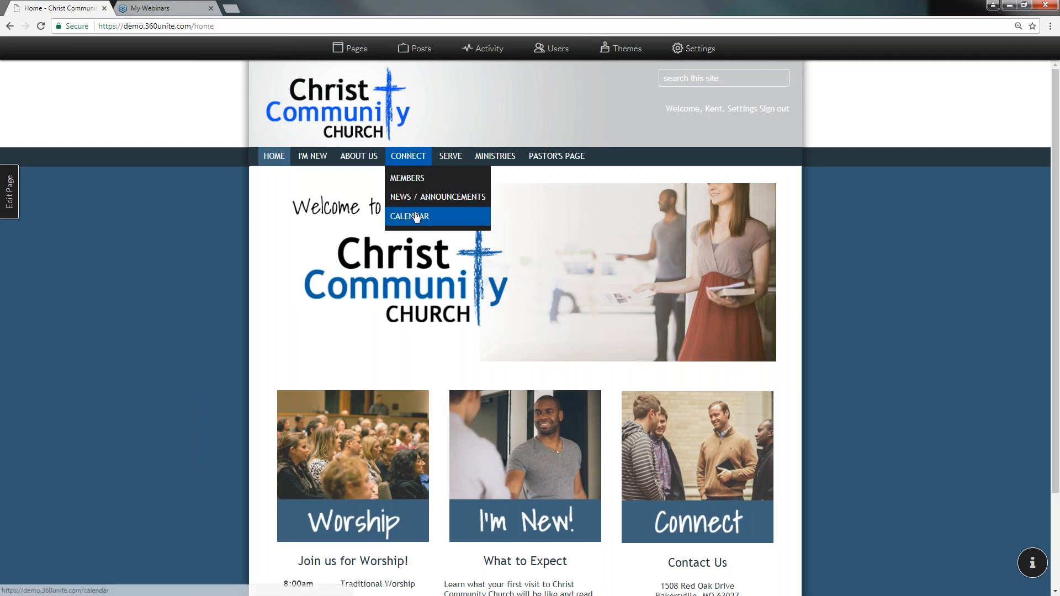
click(416, 217)
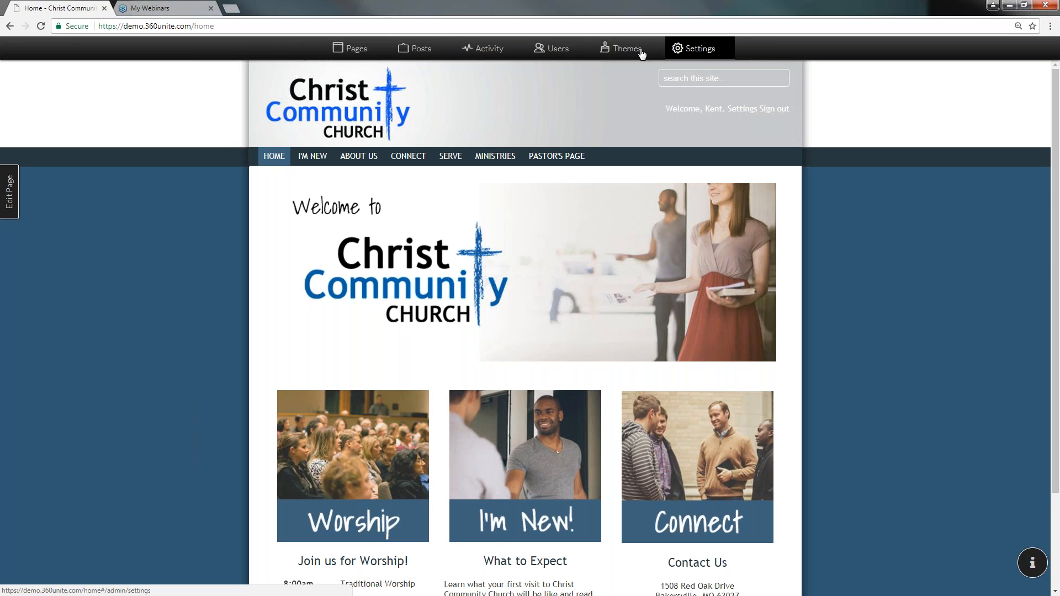
- Create a new page of the Group type in the site's page management
click(354, 50)
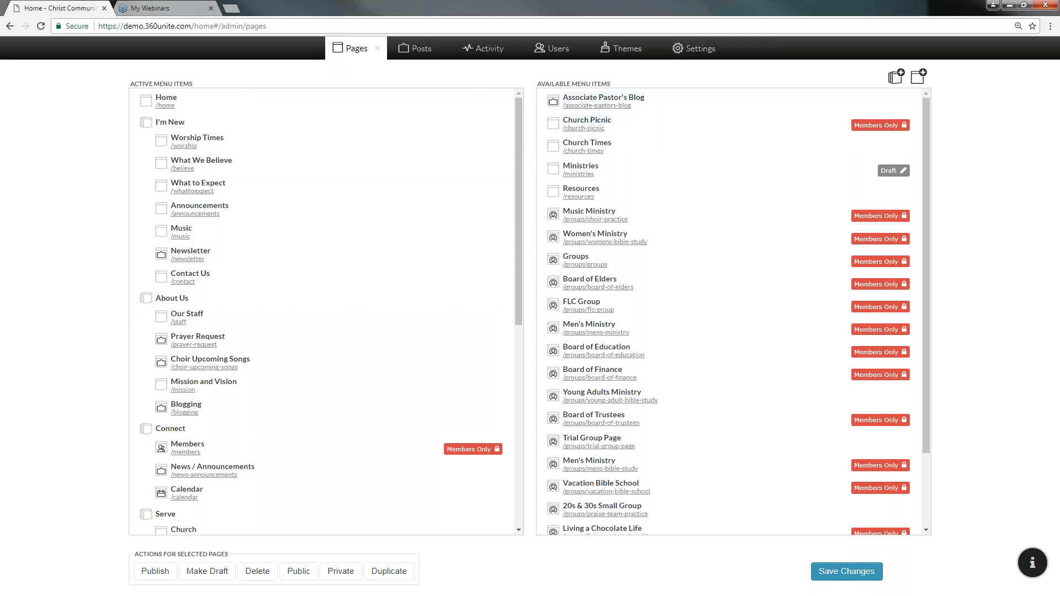
click(917, 81)
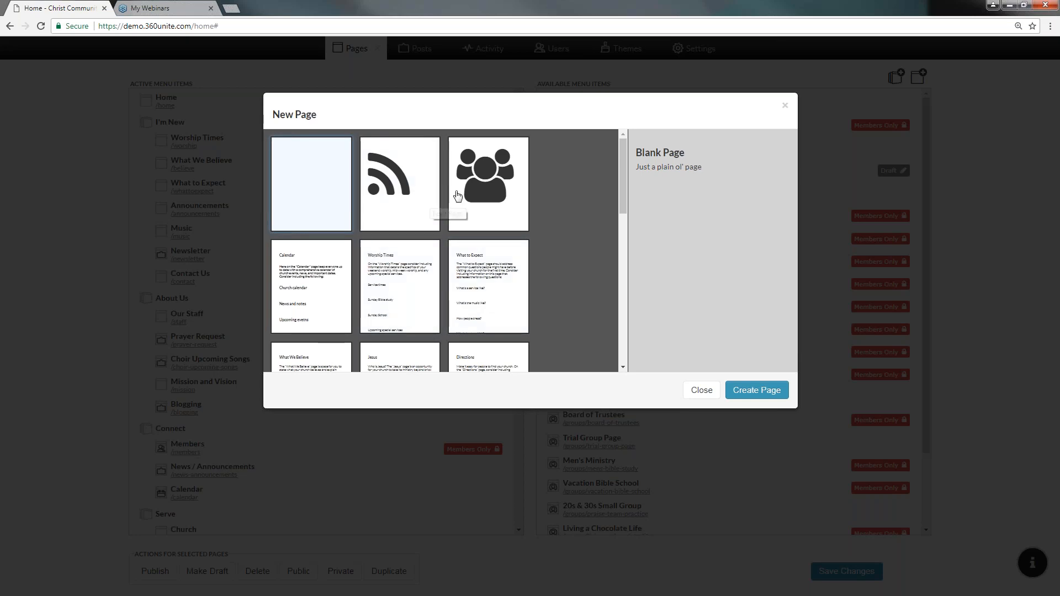
click(483, 182)
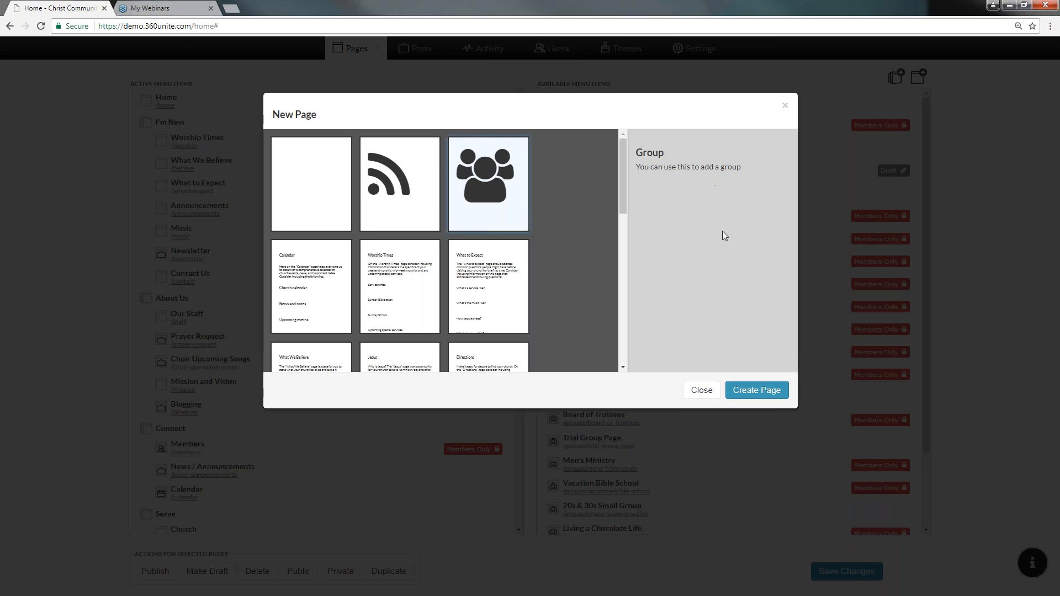
click(757, 391)
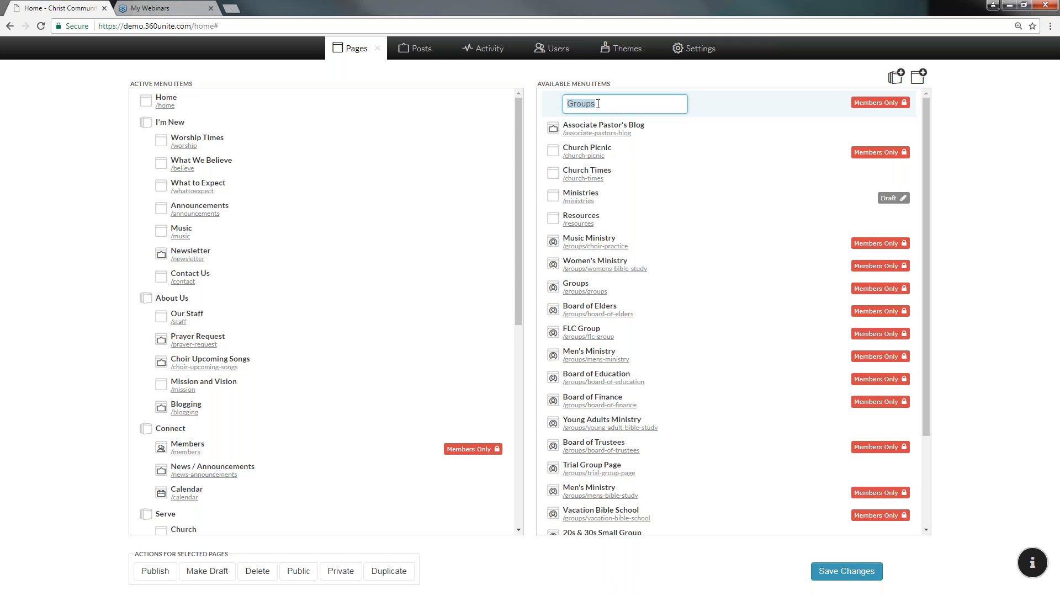
- Name the new group page Youth Ministry and save the changes to the menu items
text(Youth Group)
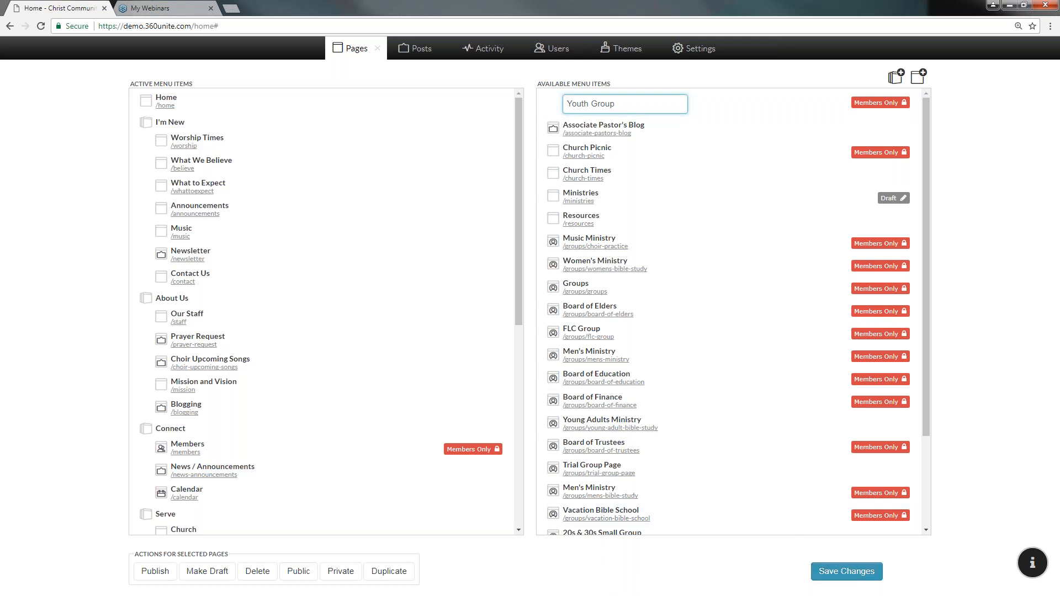
click(845, 564)
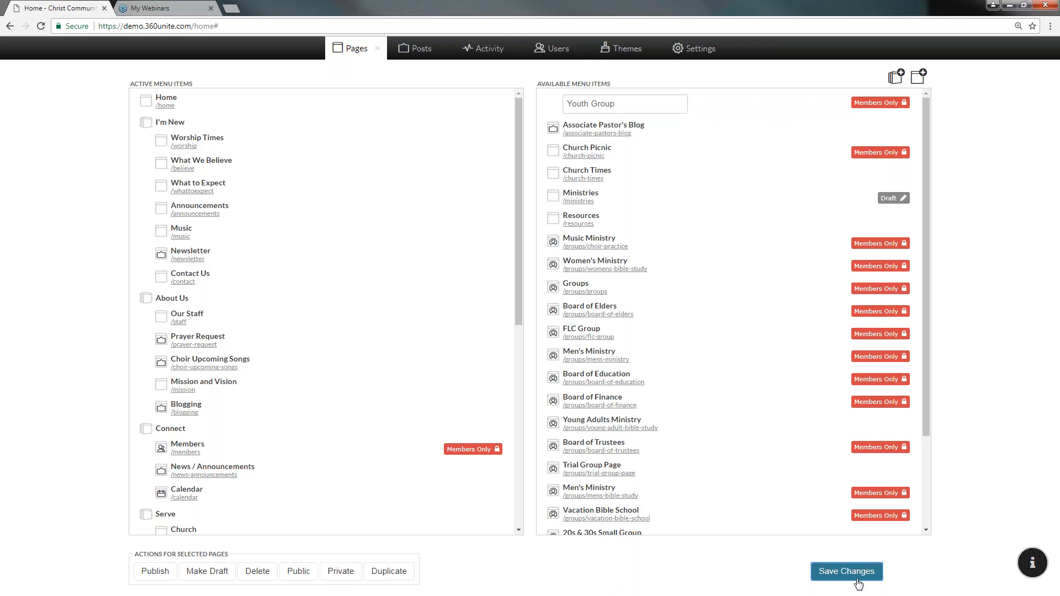
drag(616, 103, 592, 103)
text(M)
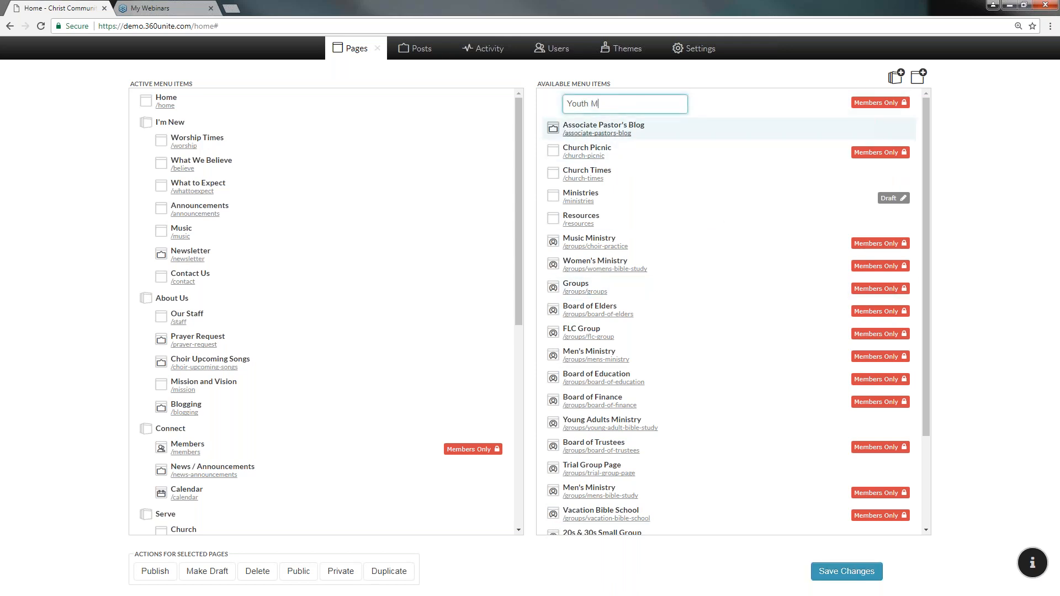
text(inistry)
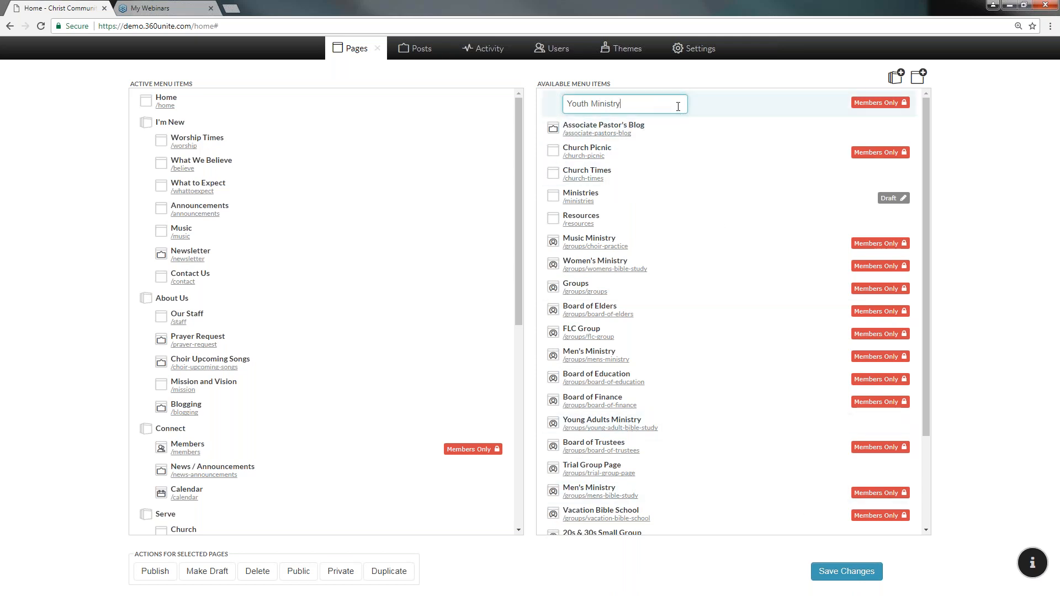
click(843, 574)
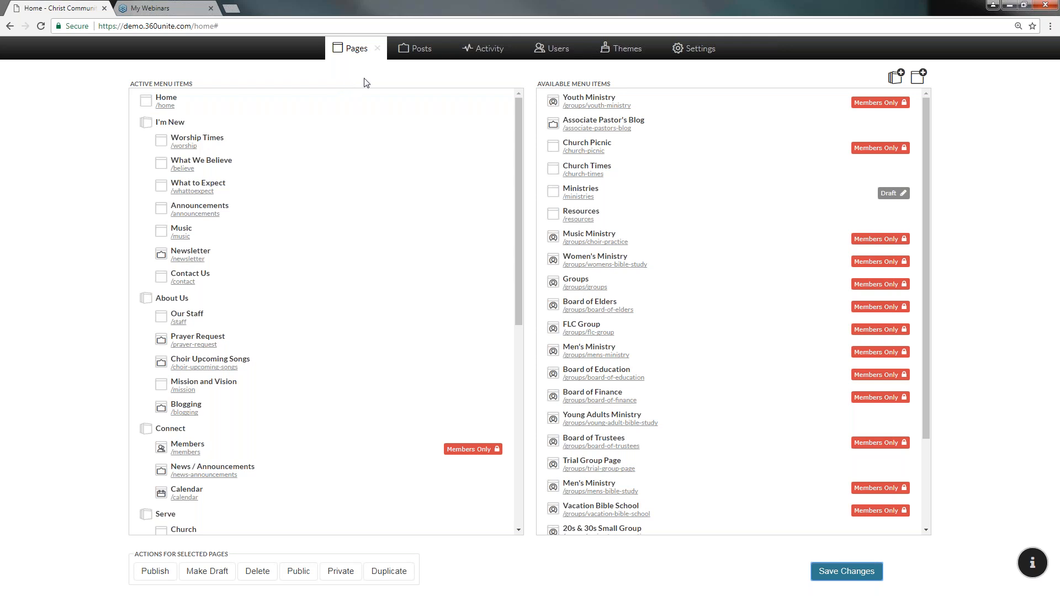
- Edit the Youth Ministry group and enter a description inviting all students in 6th-12th grades to explore God's truth, experience His grace and express His love
click(587, 105)
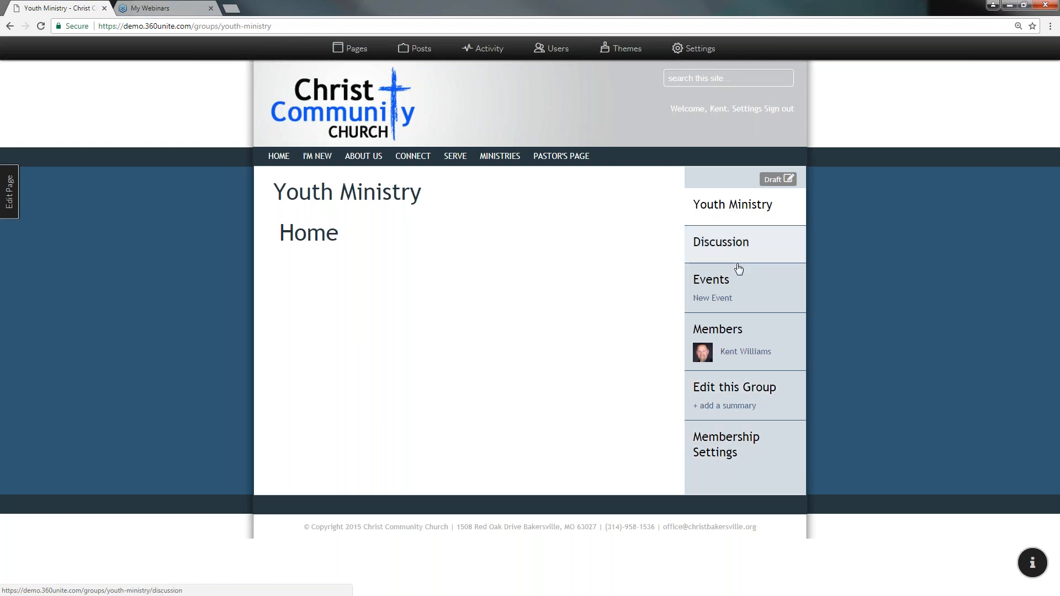
click(729, 392)
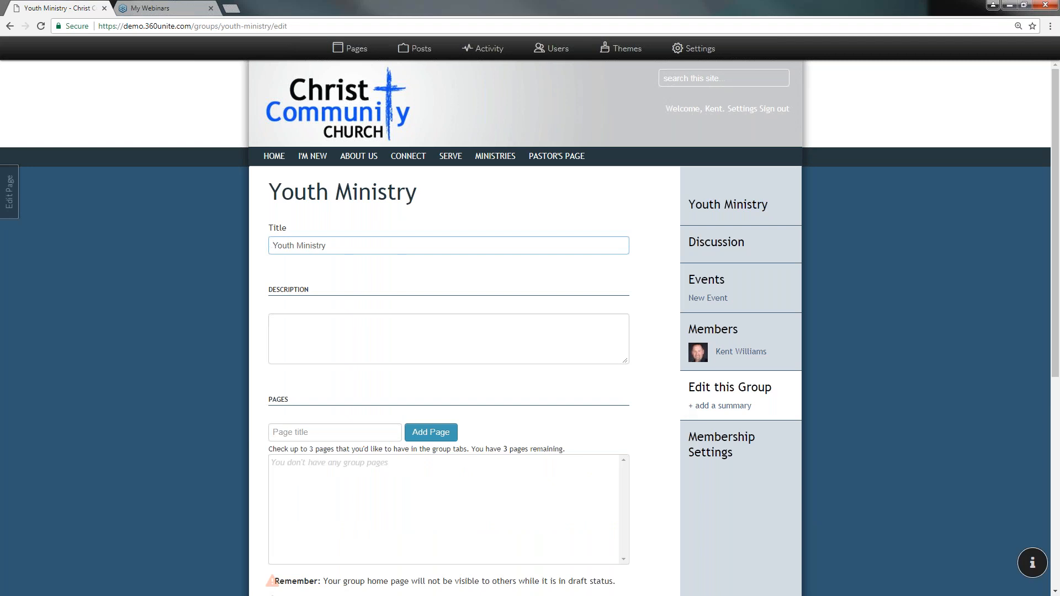
mouse_move(359, 156)
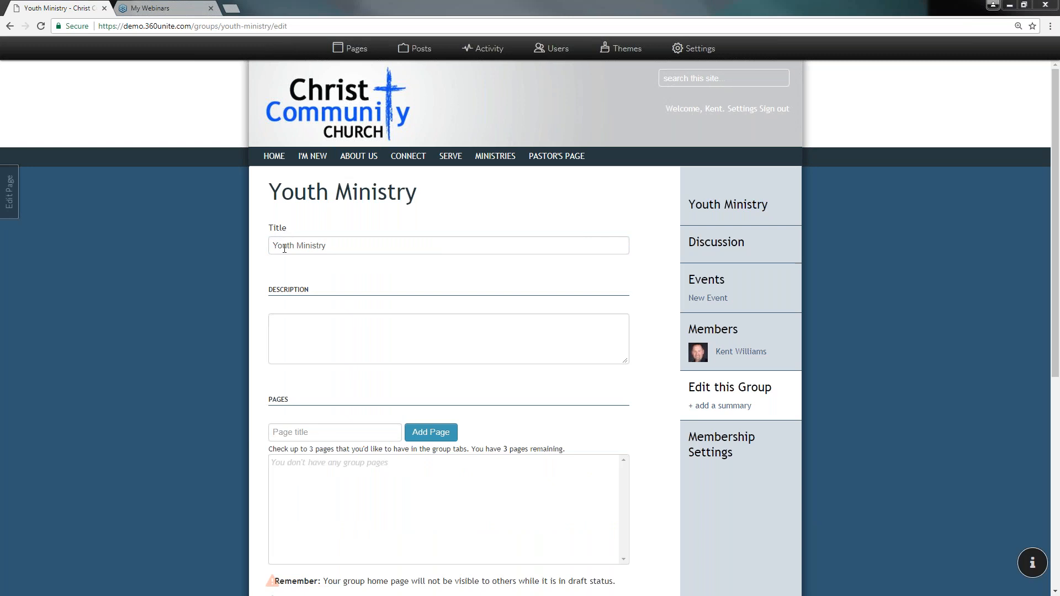
click(330, 329)
click(289, 330)
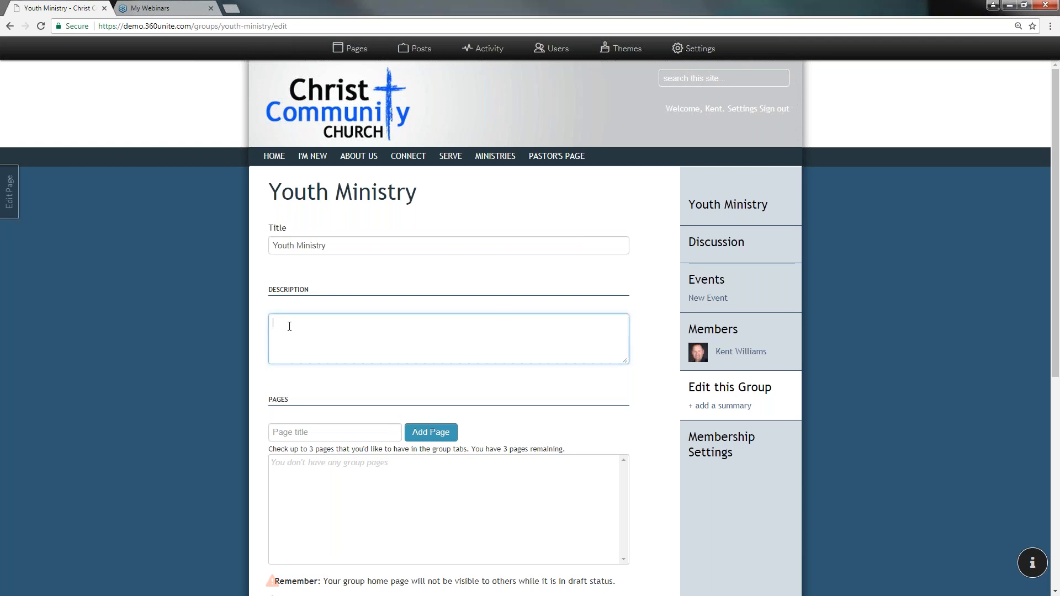
text(CC Youth Ministry invites all students in 6th-12th grades to explore God’s truth, experience His grace, and express His love, no matter where they are in their relationship with Jesus.)
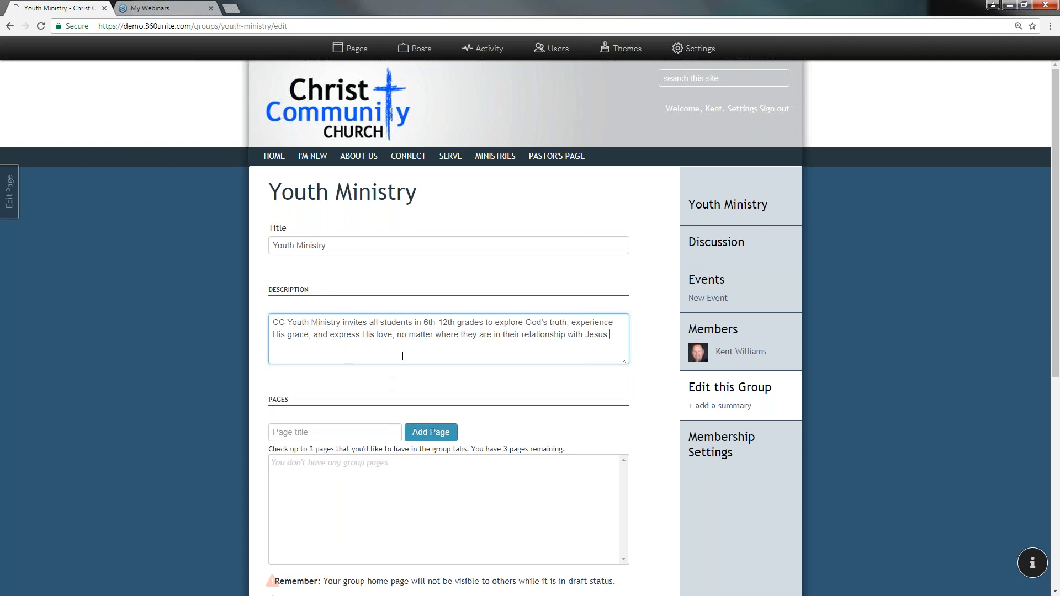
- Add a page titled Documents to the Youth Ministry group
scroll(466, 355, down, 3)
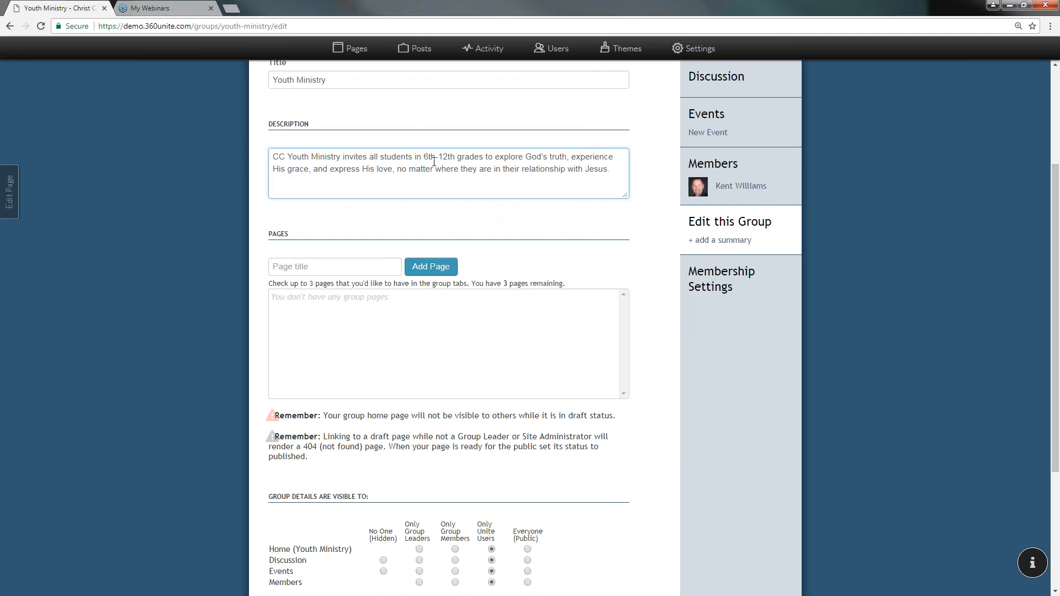
scroll(415, 171, up, 1)
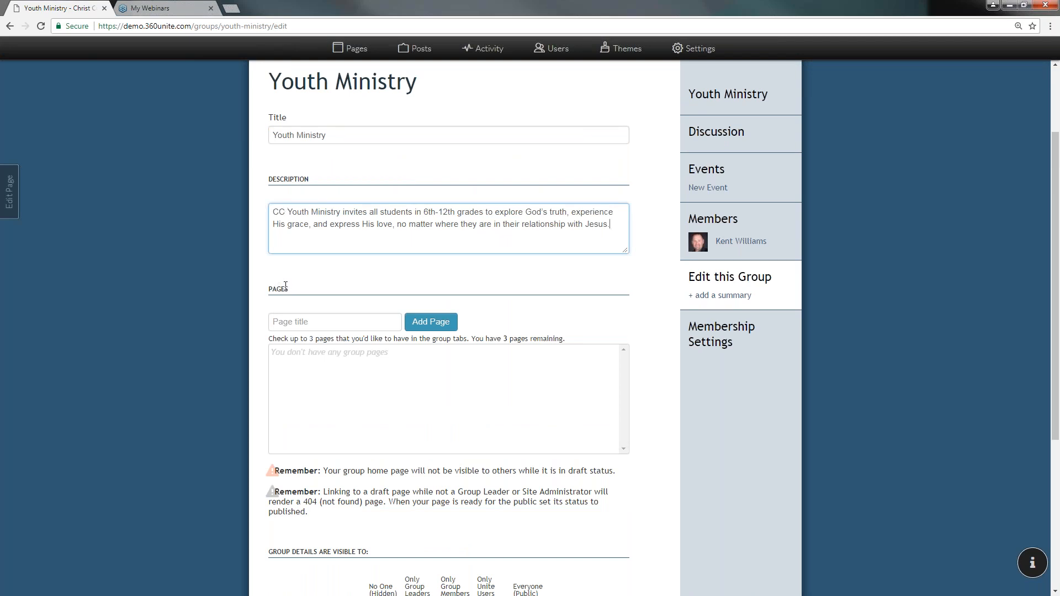
scroll(290, 282, down, 1)
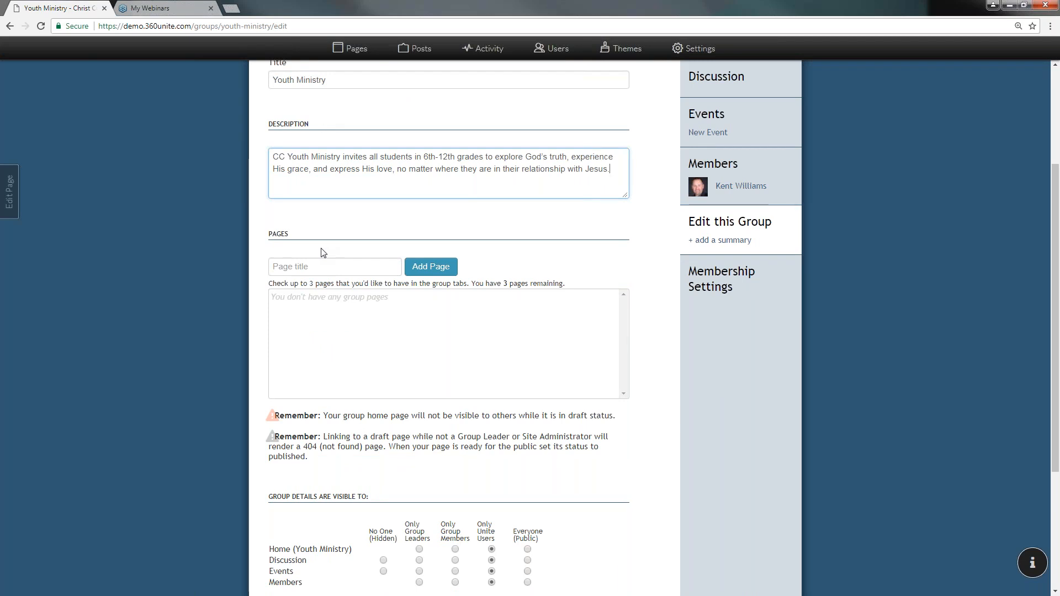
click(298, 268)
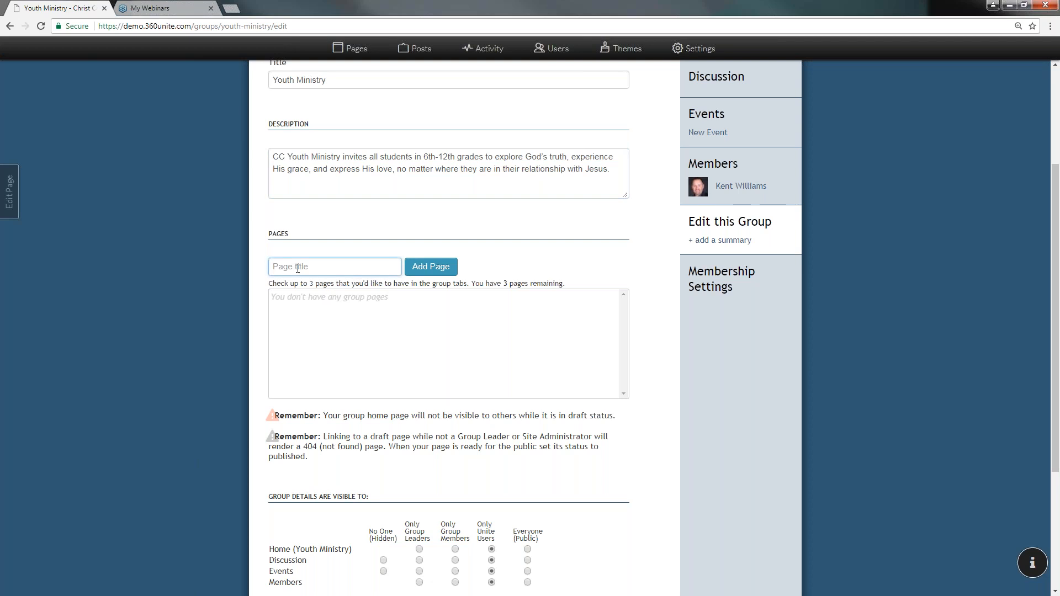
text(Documents)
click(431, 269)
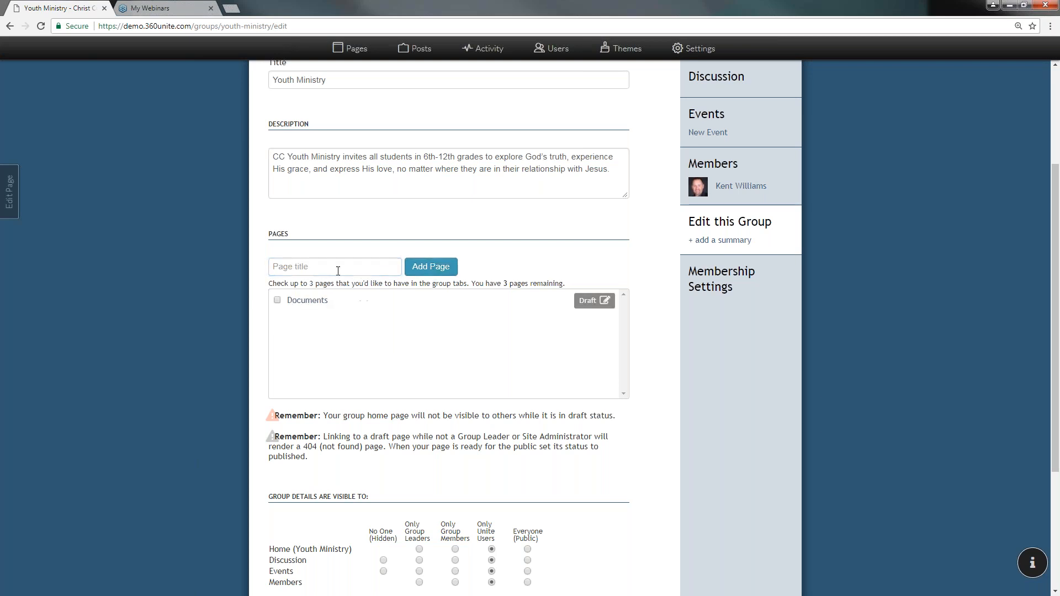
- Add a second group page titled Photos
click(291, 270)
text(Photos)
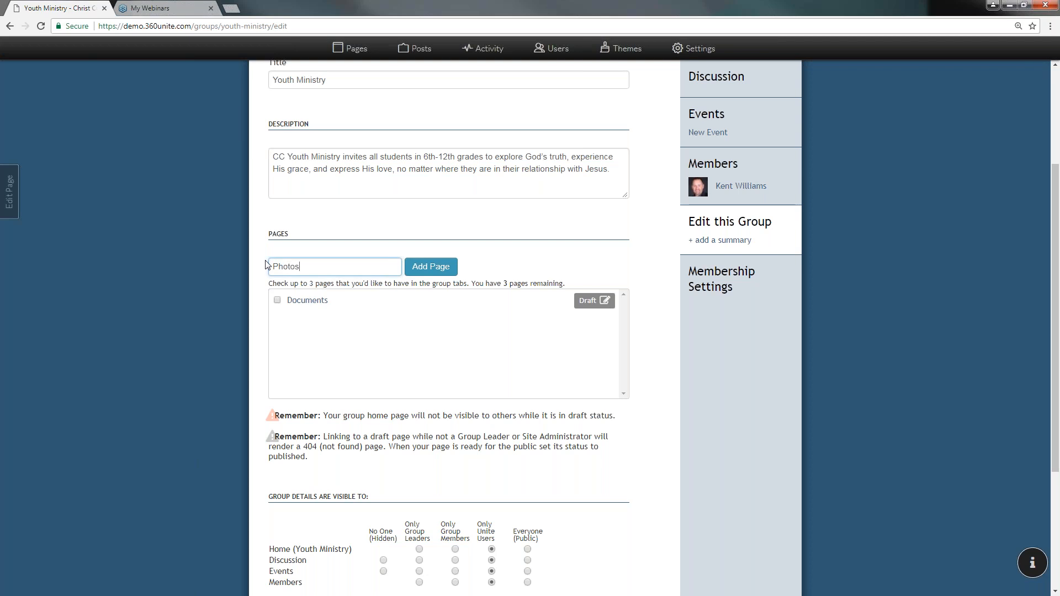
key(BackSpace)
click(420, 264)
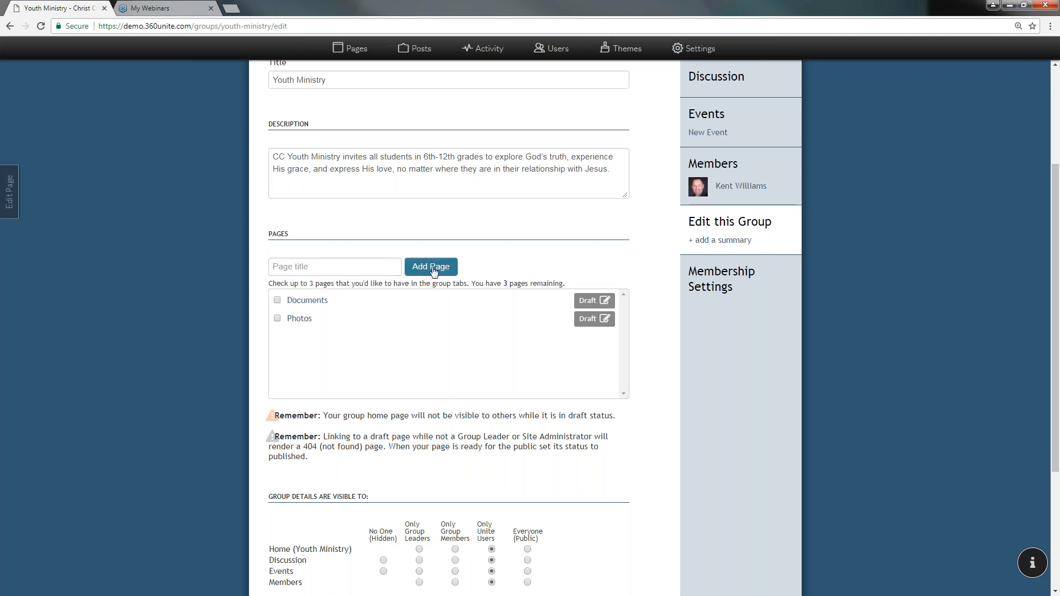
- Include the Documents and Photos pages in the group tabs and update the group
scroll(433, 270, up, 1)
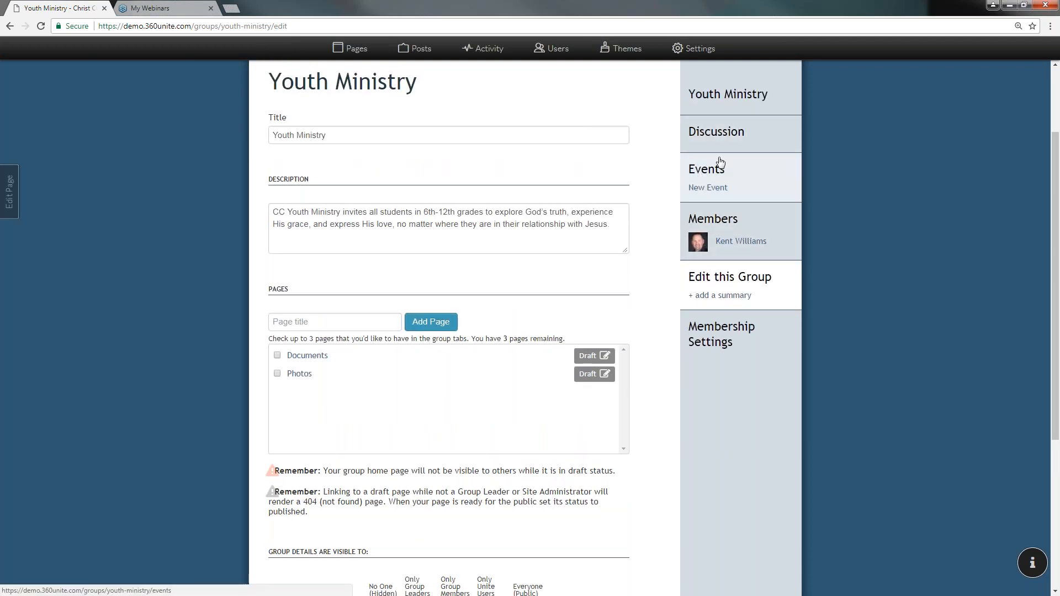
scroll(485, 331, down, 1)
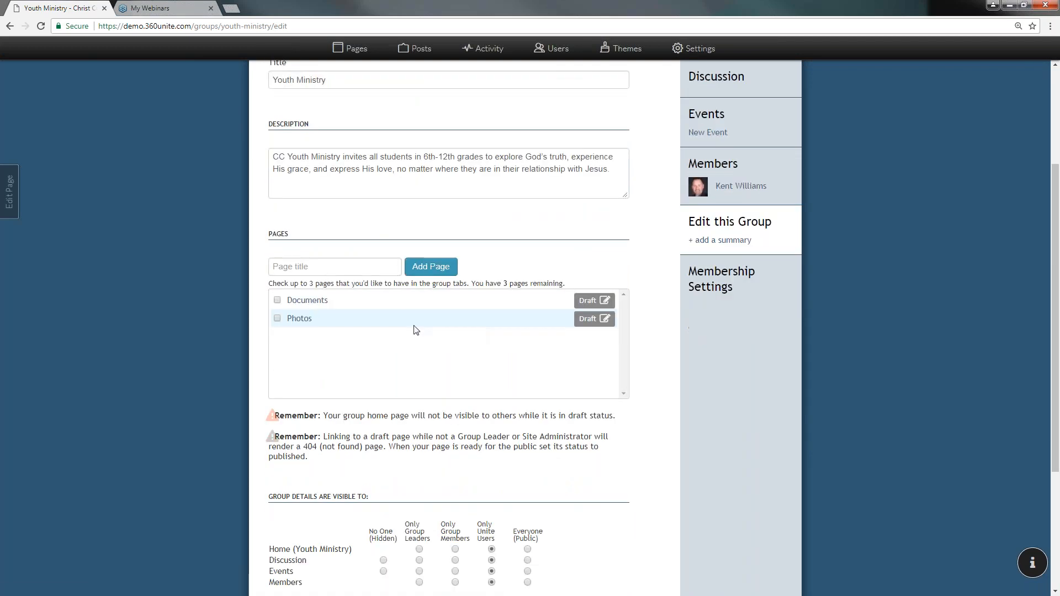
click(277, 300)
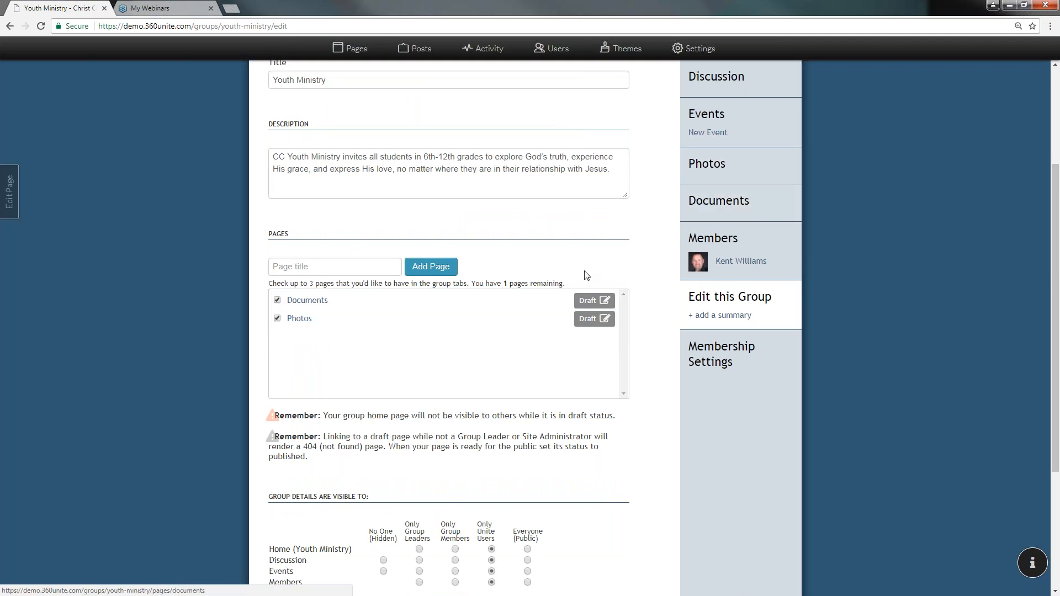
scroll(407, 358, down, 4)
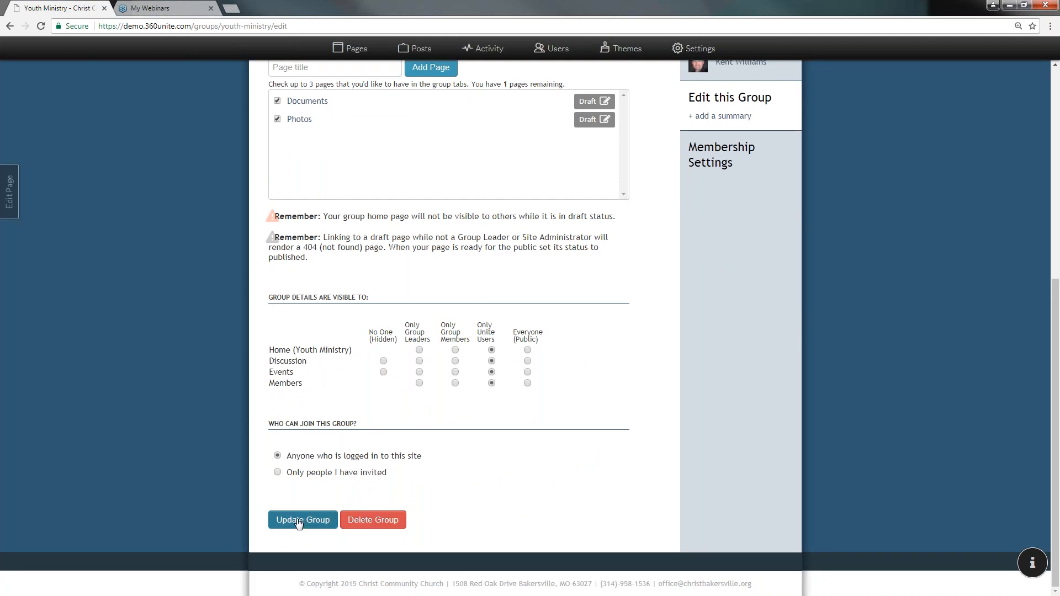
click(298, 521)
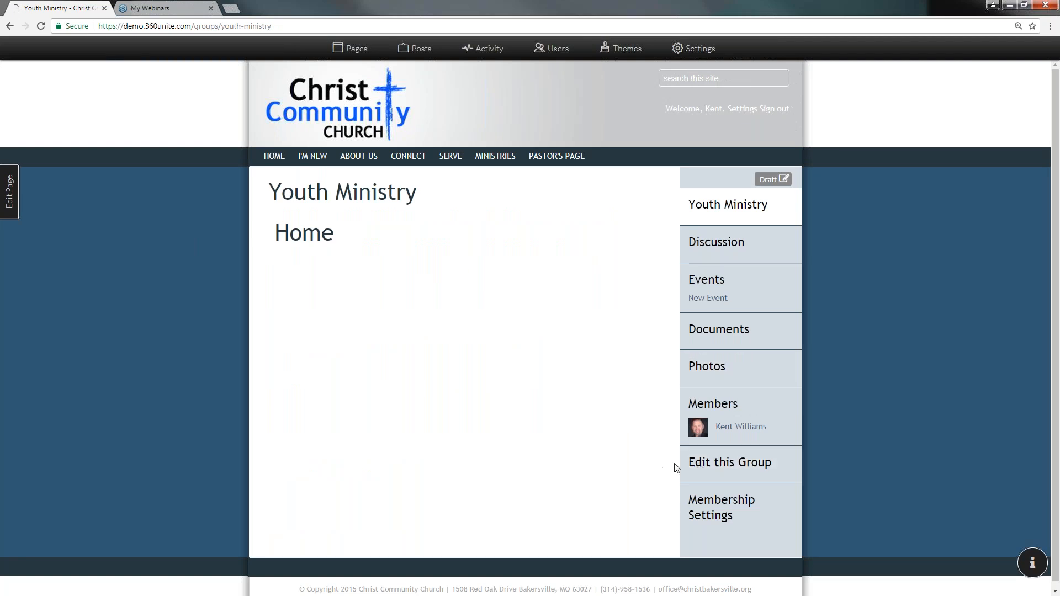
- Edit the Youth Ministry group and make Home visible to Everyone (Public) and Discussion visible to Only Group Members
click(711, 467)
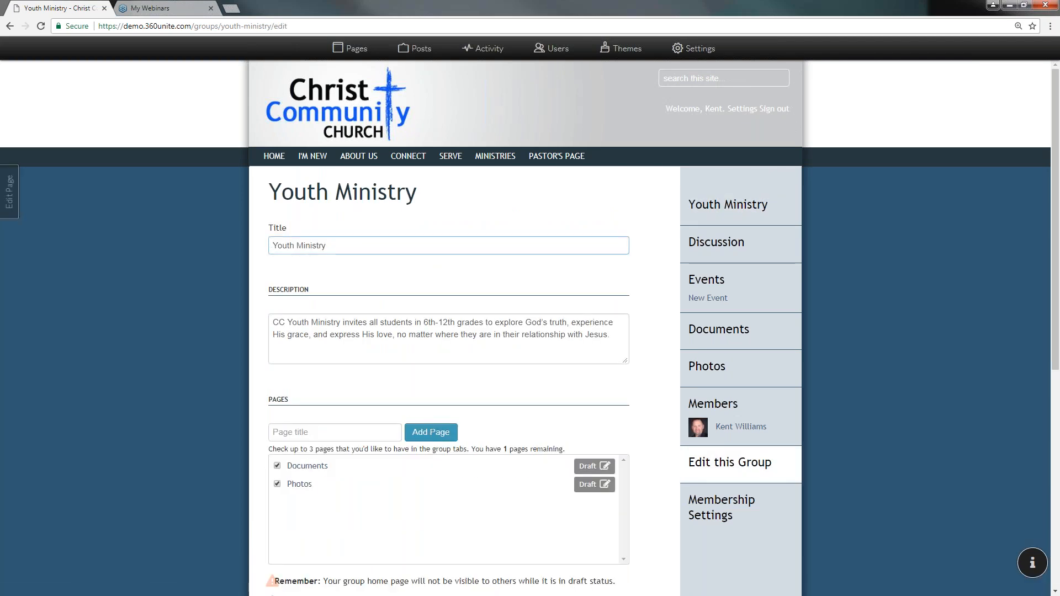
scroll(480, 355, down, 2)
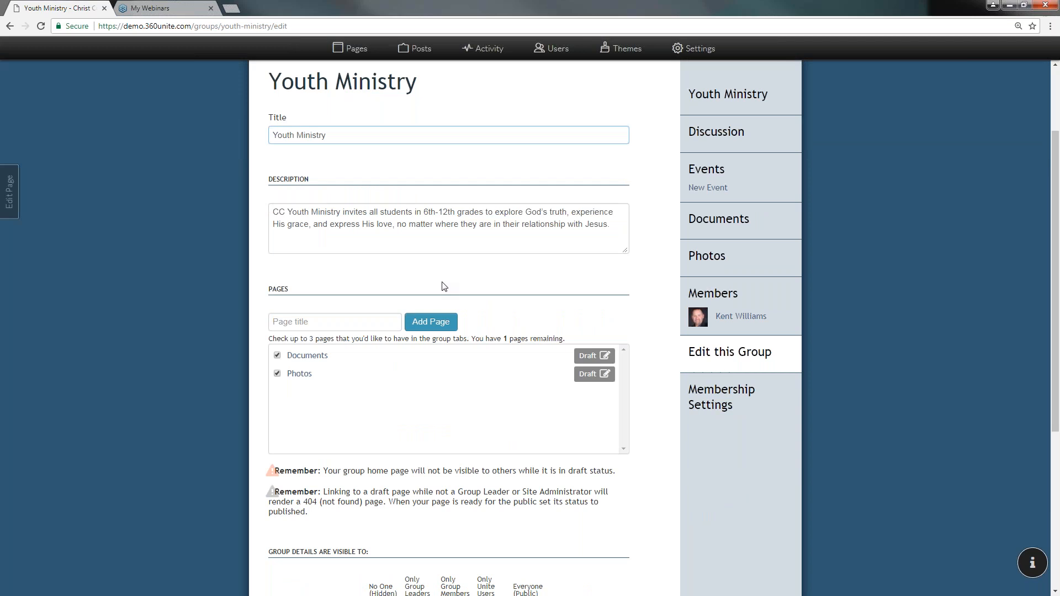
scroll(440, 270, down, 1)
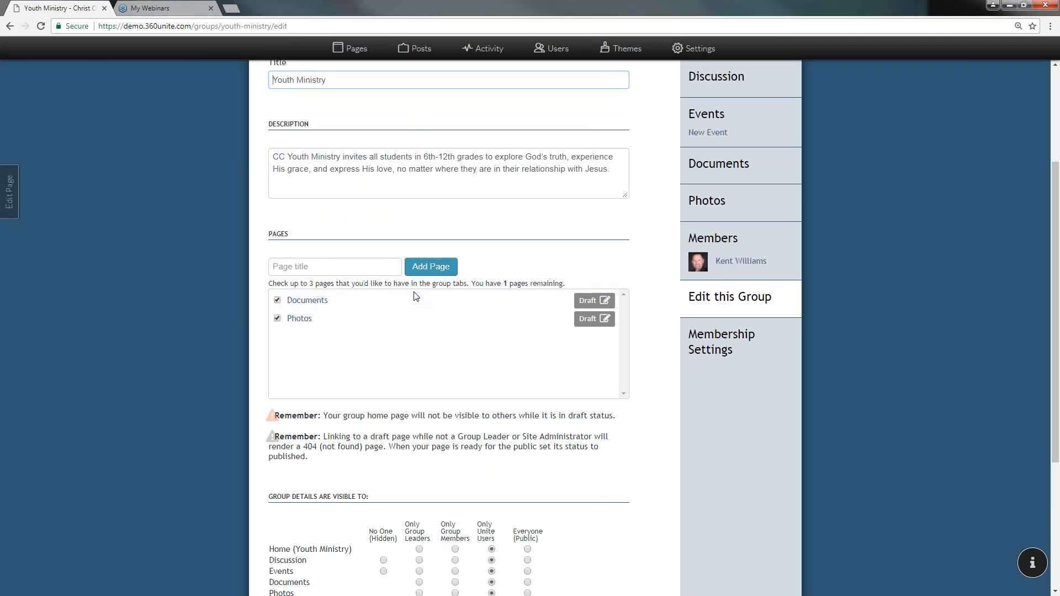
scroll(414, 296, down, 2)
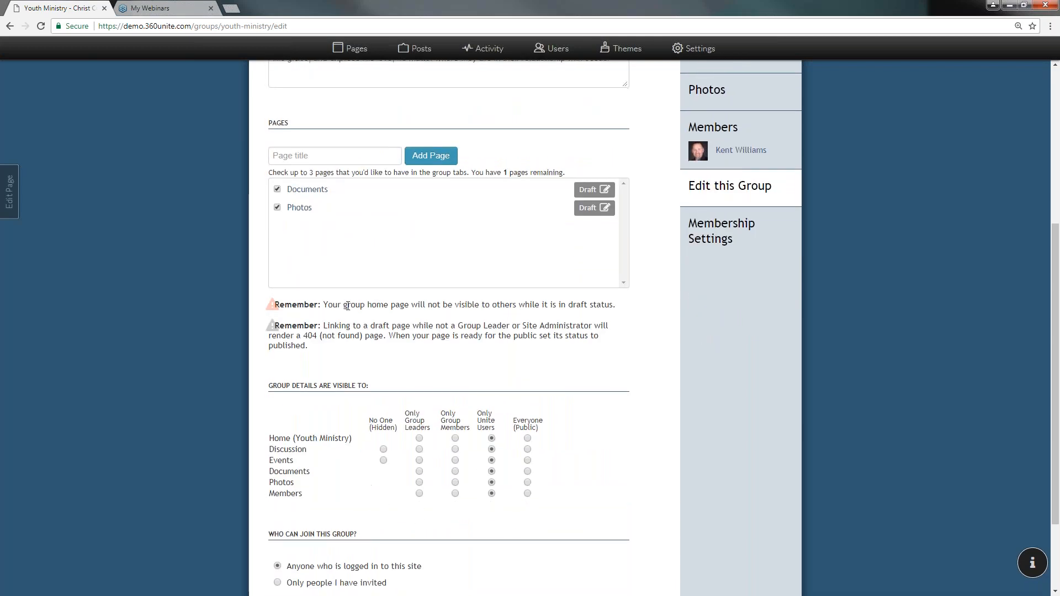
scroll(347, 305, down, 2)
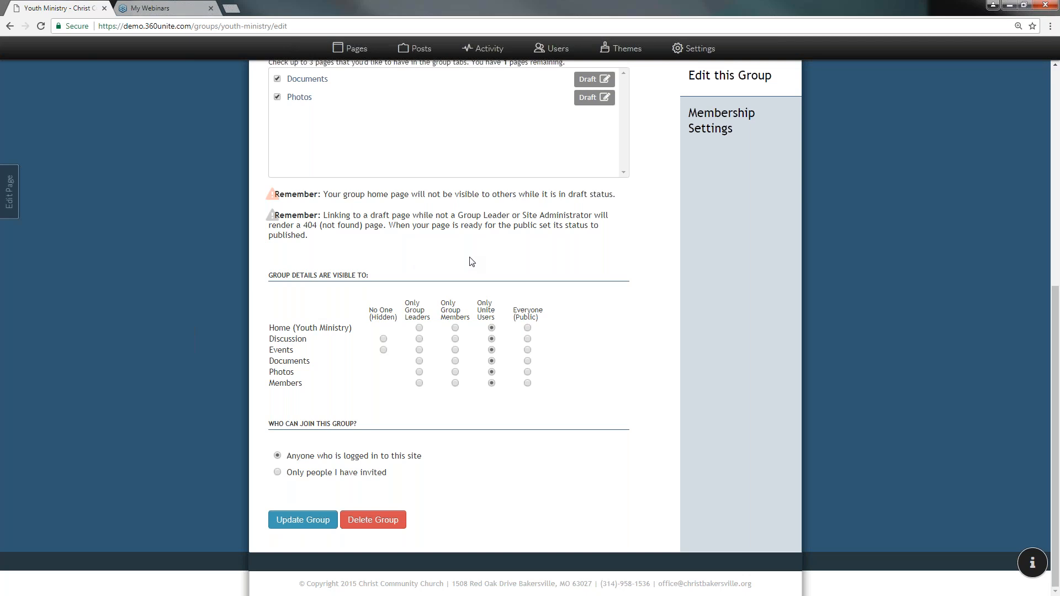
scroll(472, 263, up, 1)
scroll(471, 266, down, 1)
scroll(455, 342, up, 1)
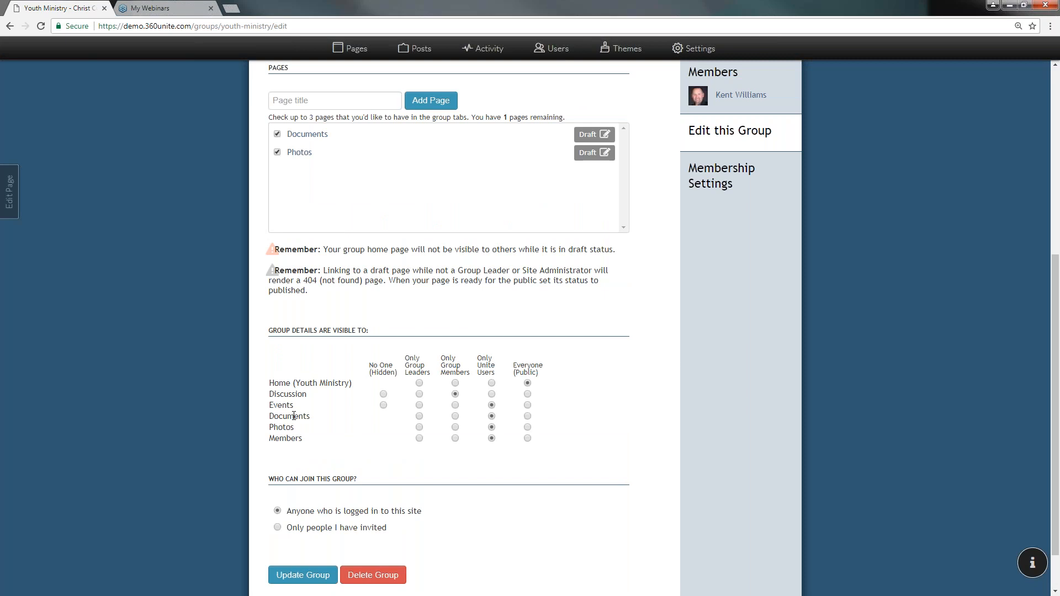
- Add a page titled Group Leaders to the Youth Ministry group and update the group
click(305, 105)
text(g)
key(BackSpace)
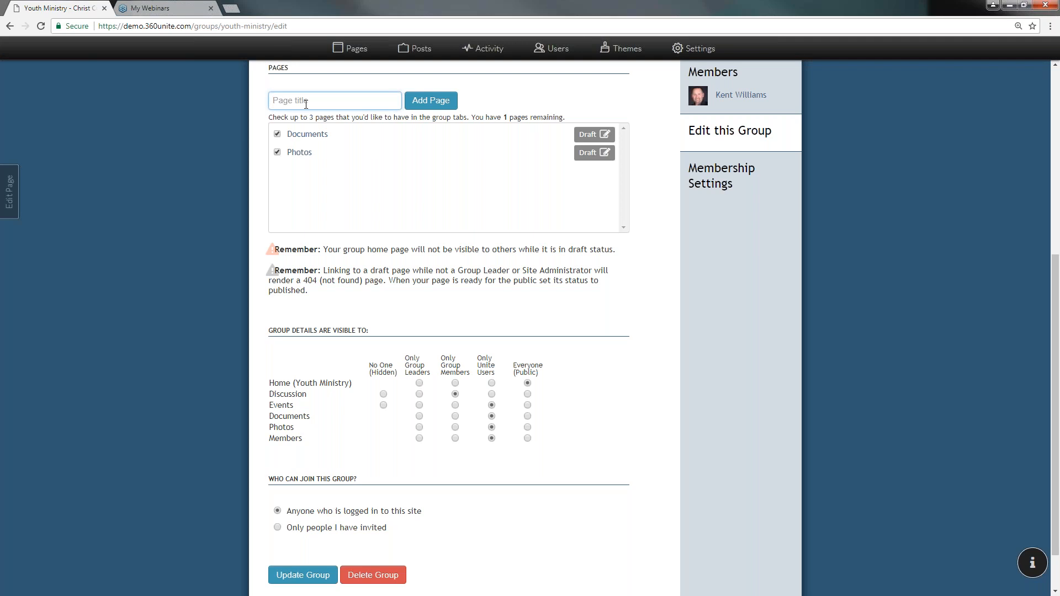
text(Group Leaders)
click(418, 102)
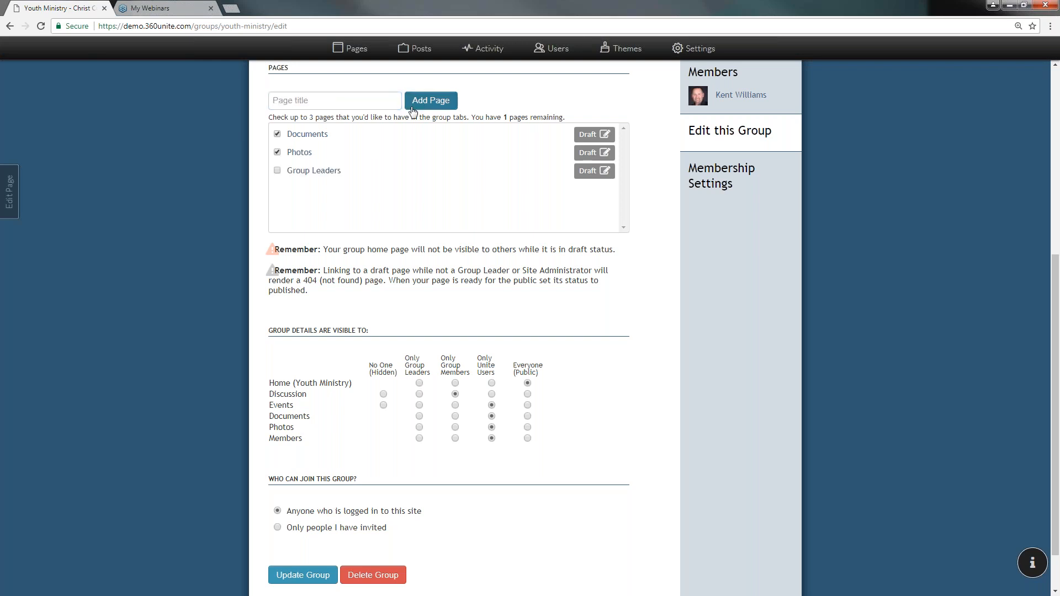
click(293, 579)
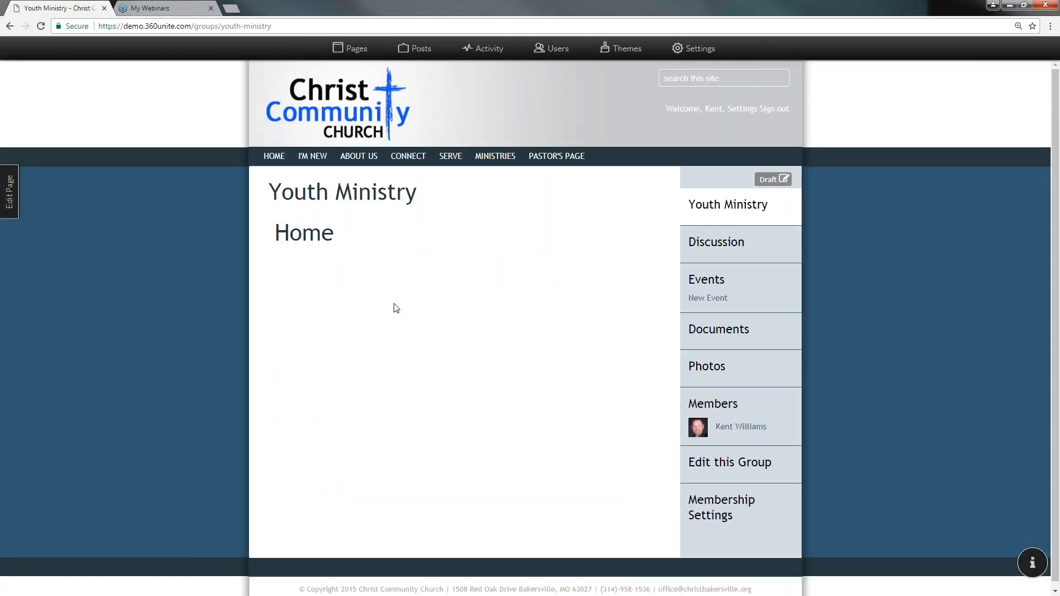
- Edit the group again and include the Group Leaders page in the group tabs
click(729, 456)
scroll(342, 386, down, 3)
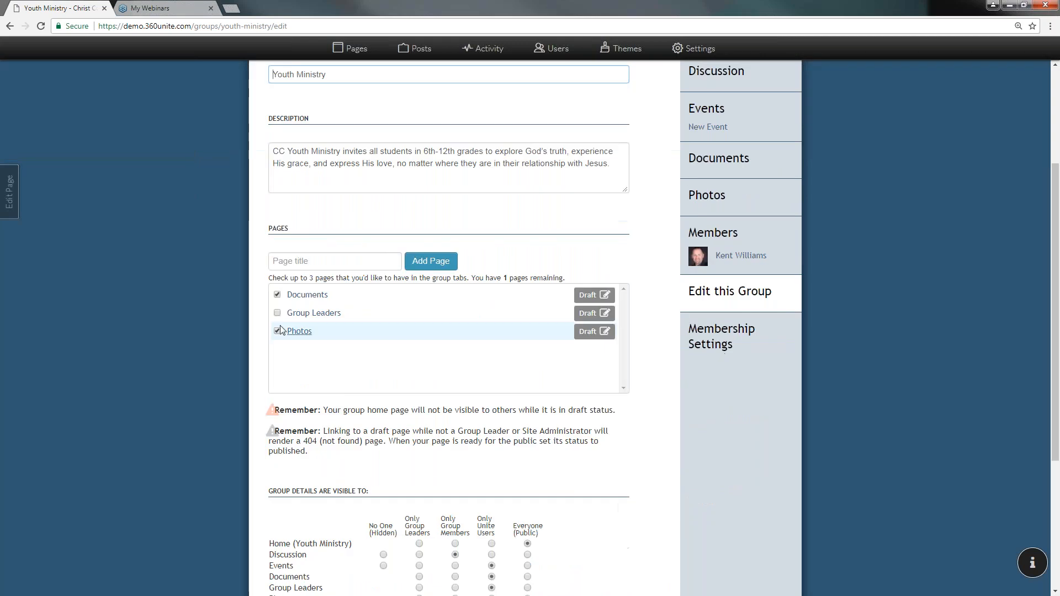
click(277, 314)
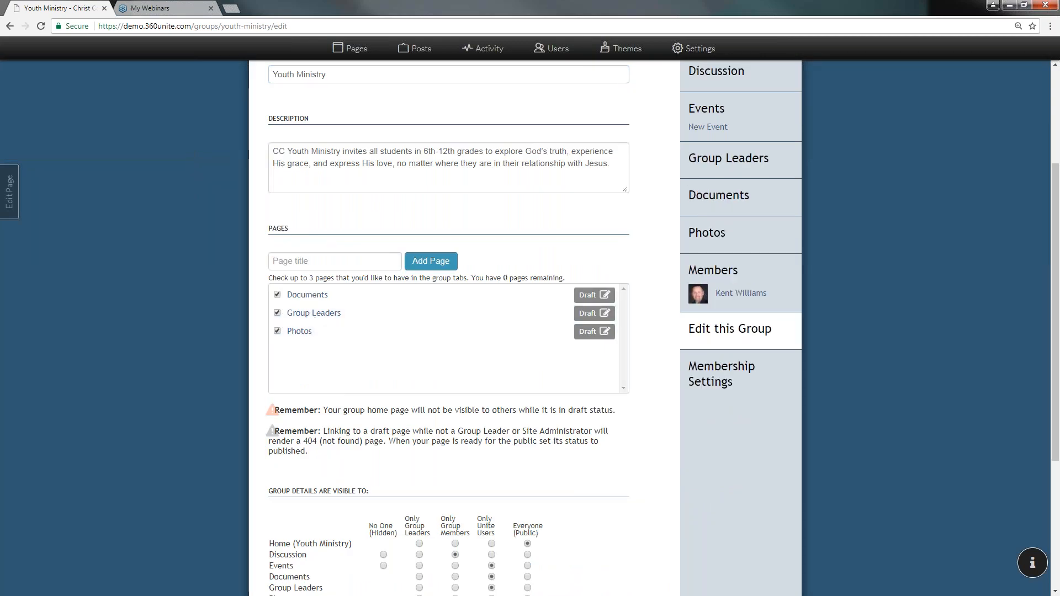
- Make Documents, Photos and Members visible to Only Group Members, and the Group Leaders page visible to Only Group Leaders
scroll(583, 461, down, 2)
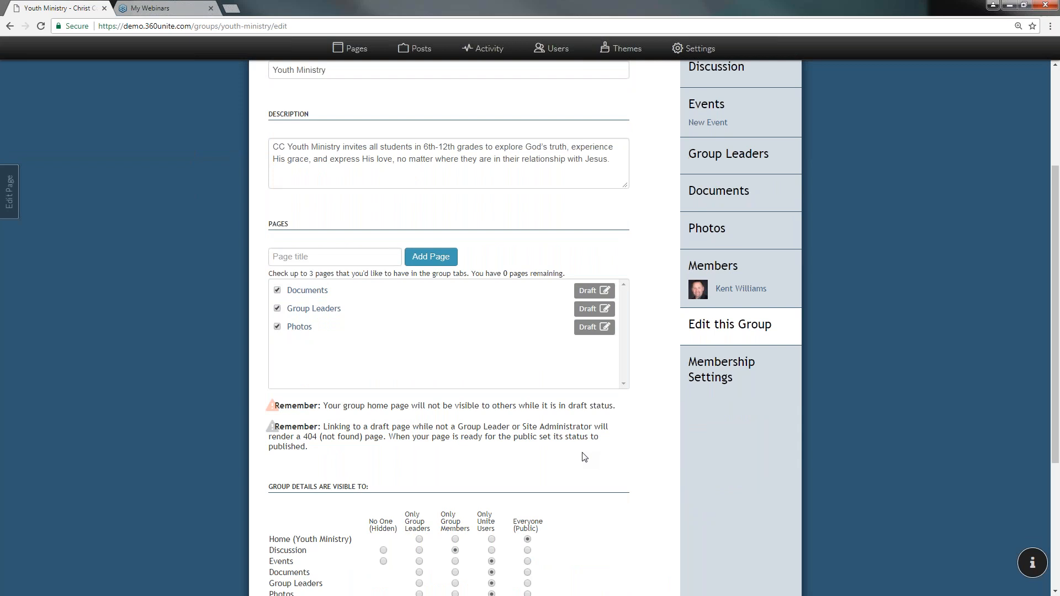
scroll(442, 314, down, 1)
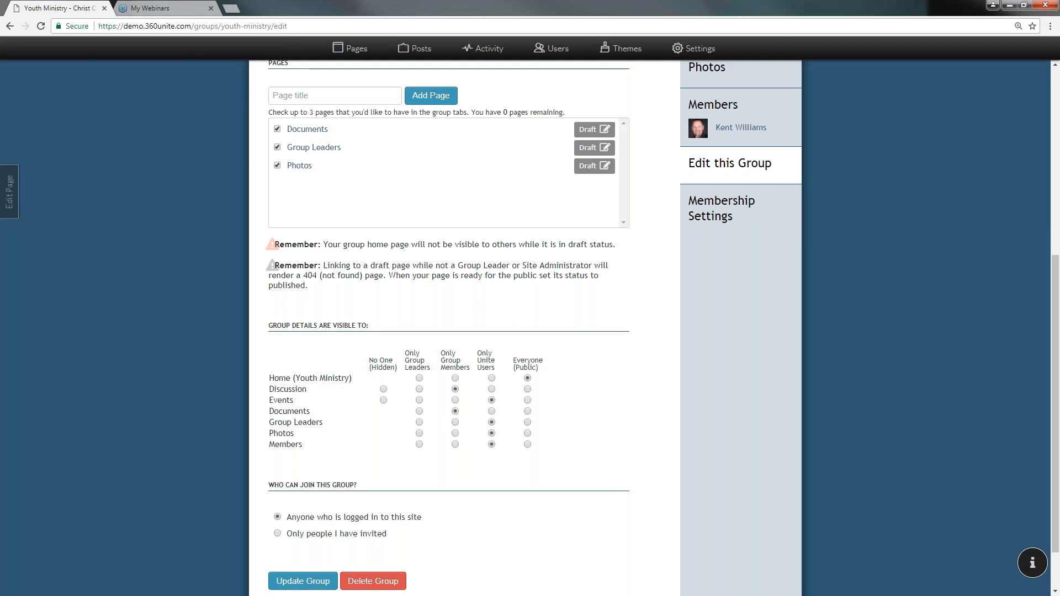
click(419, 422)
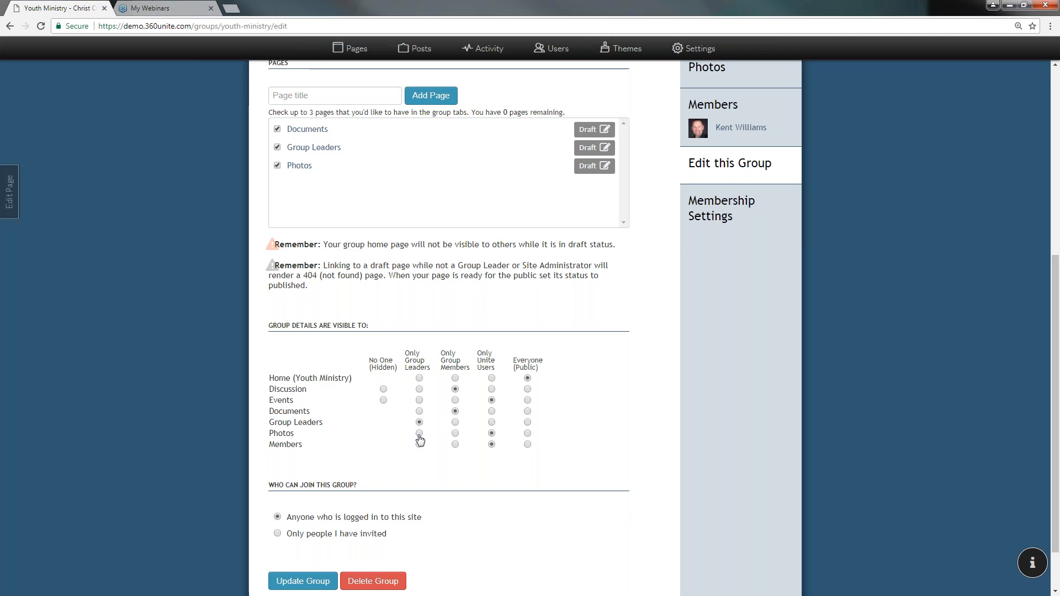
click(454, 433)
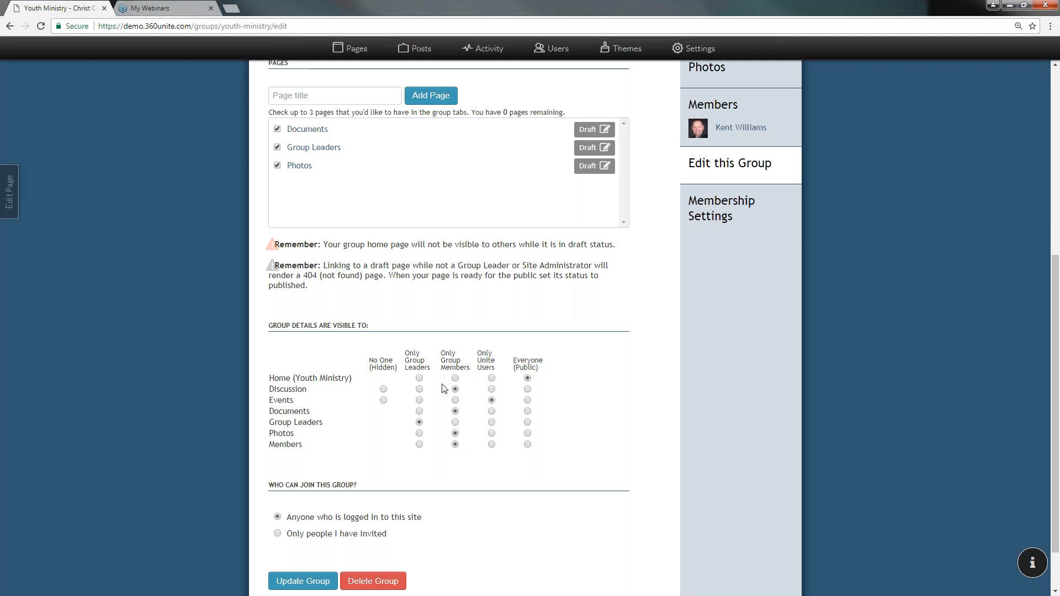
- Restrict joining the group to Only people I have invited and update the group
scroll(445, 390, down, 1)
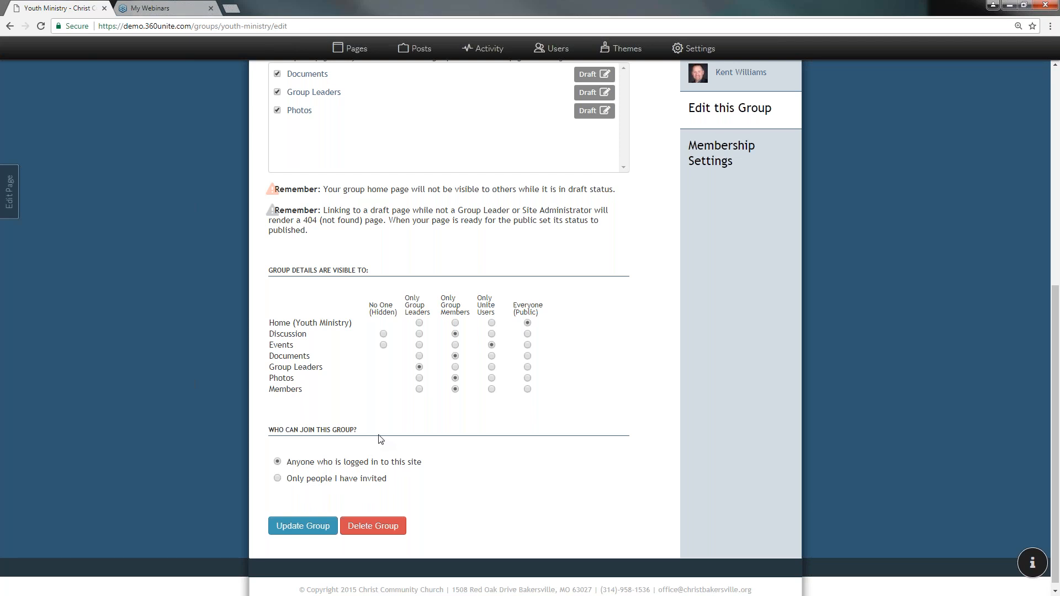
click(278, 479)
scroll(425, 456, down, 1)
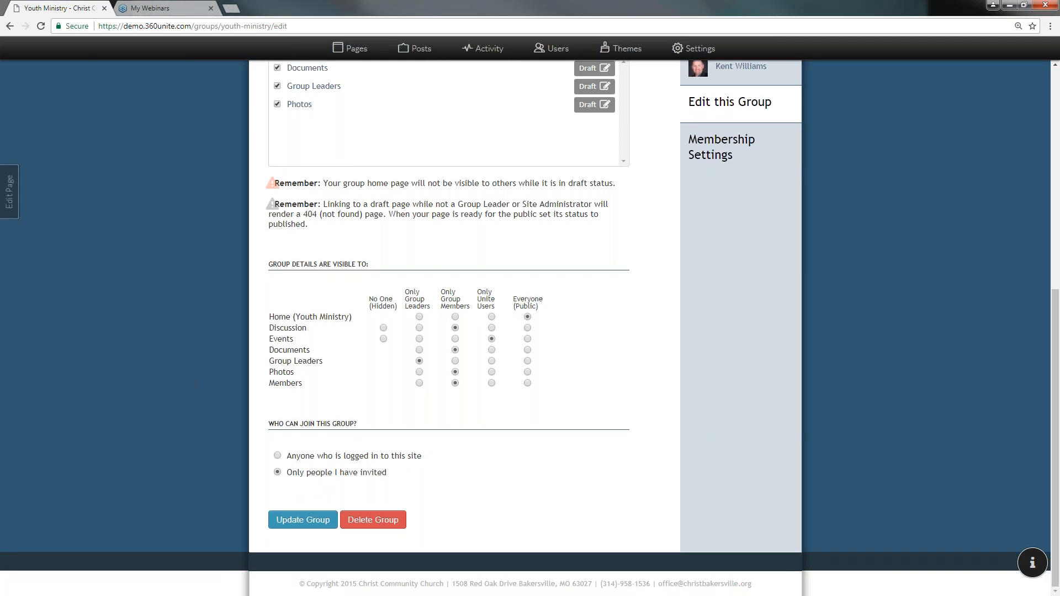
click(301, 521)
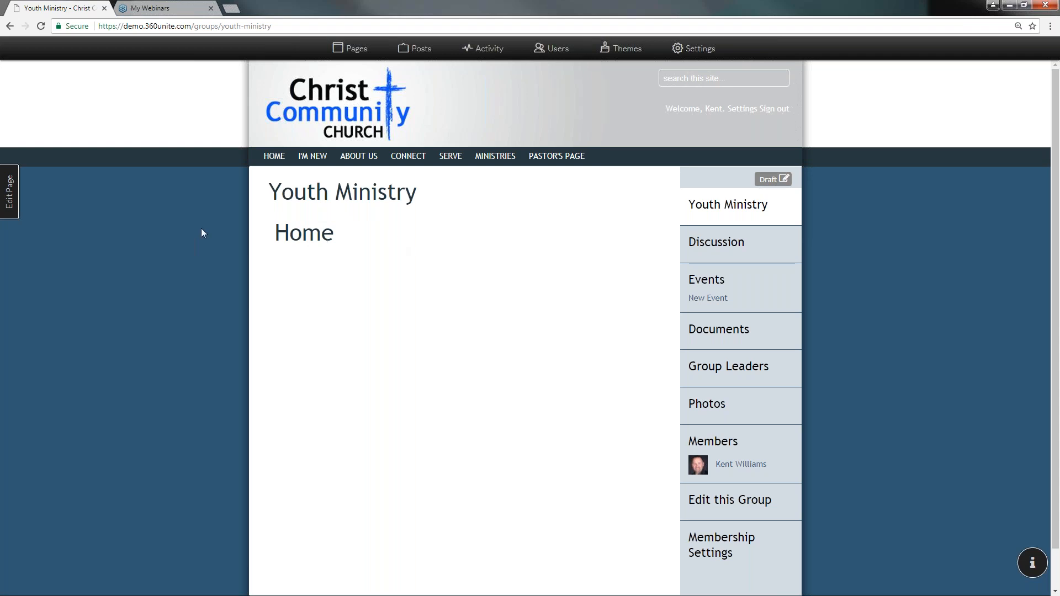
- Edit the group's home page and replace the Home heading with the CC Youth Ministry description inviting all students in 6th-12th grades
click(10, 197)
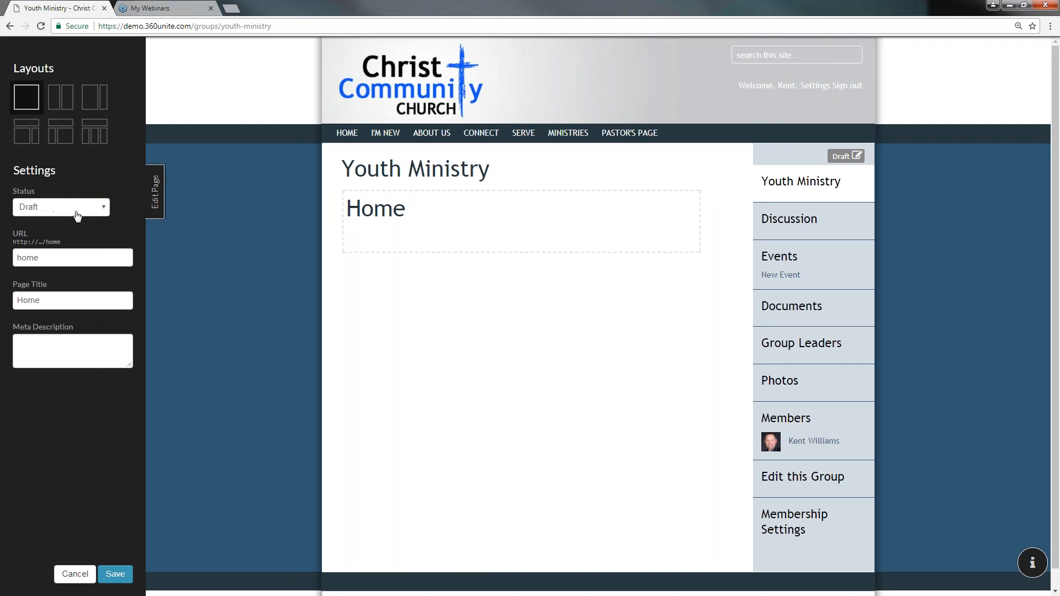
double_click(420, 212)
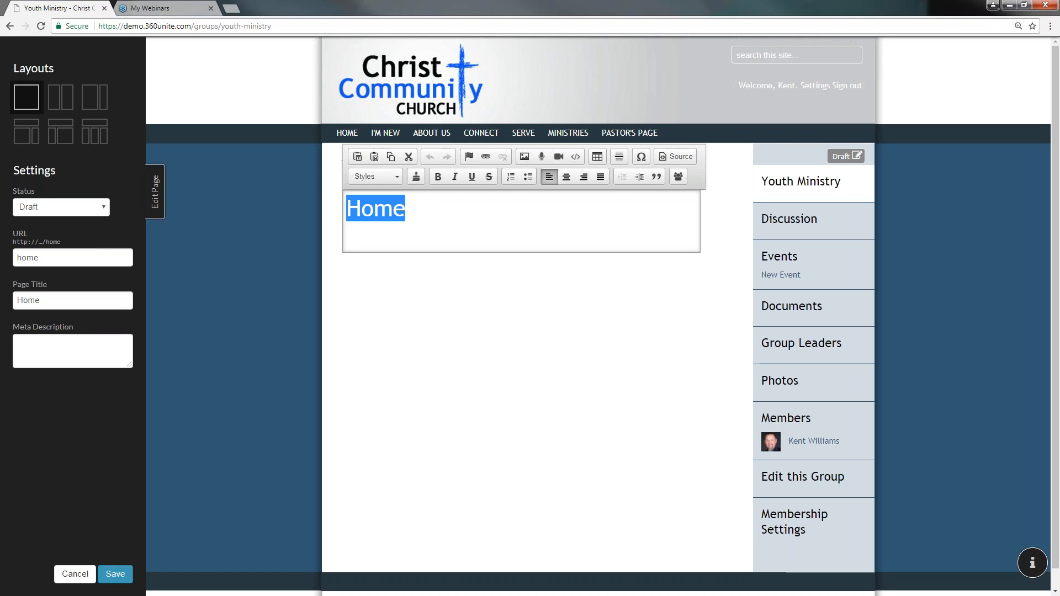
text(CC Youth Ministry invites all students in 6th-12th grades to explore God’s truth, experience His grace, and express His love, no matter where they are in their relationship with Jesus.)
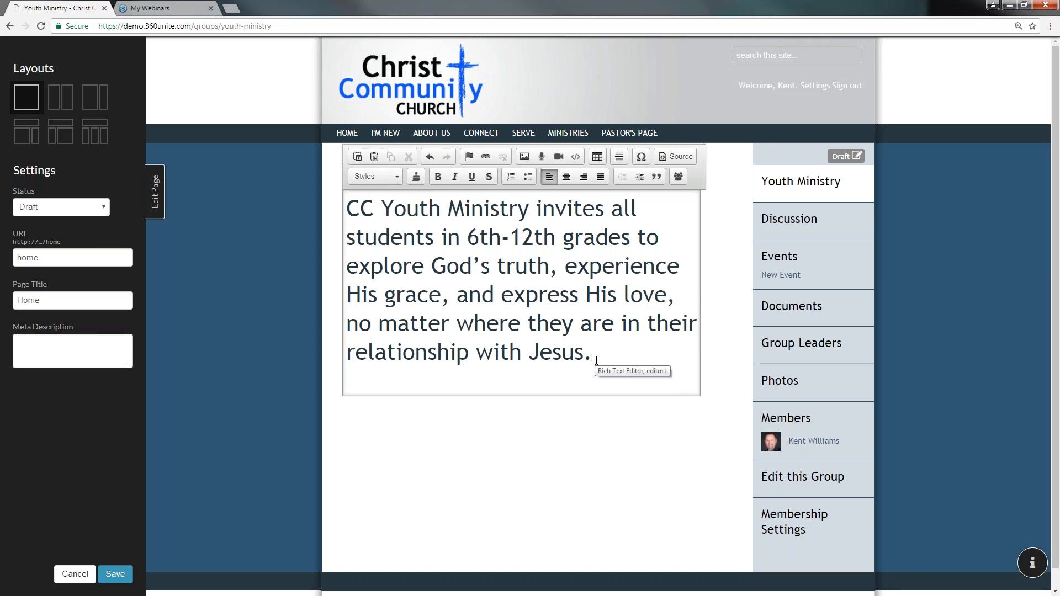
- Apply the Heading 3 style to the whole Youth Ministry description on the home page
mouse_move(597, 360)
mouse_down()
mouse_move(514, 325)
mouse_move(539, 354)
mouse_move(603, 355)
mouse_up()
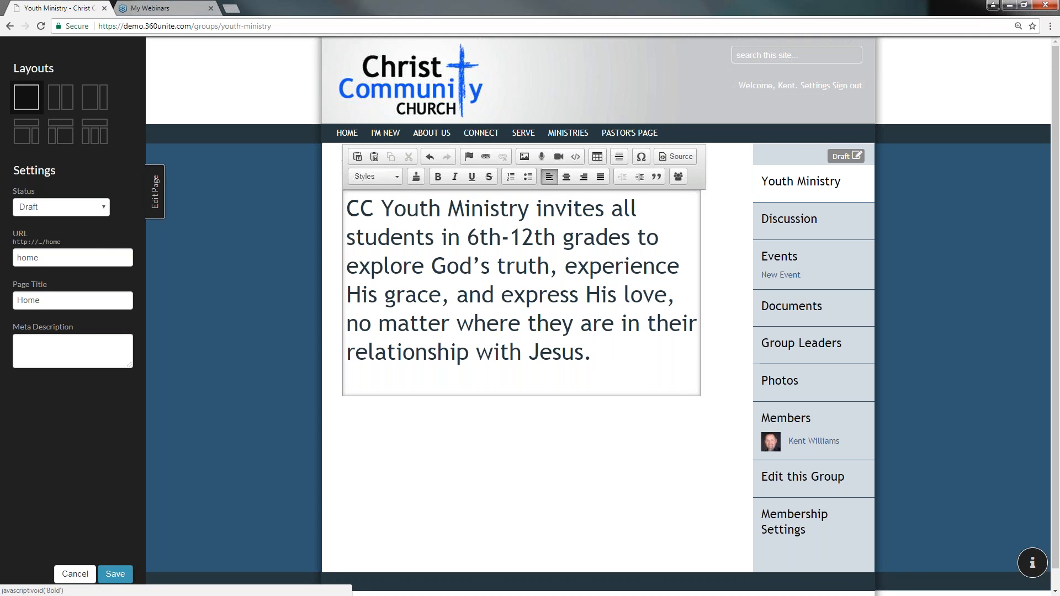
click(396, 178)
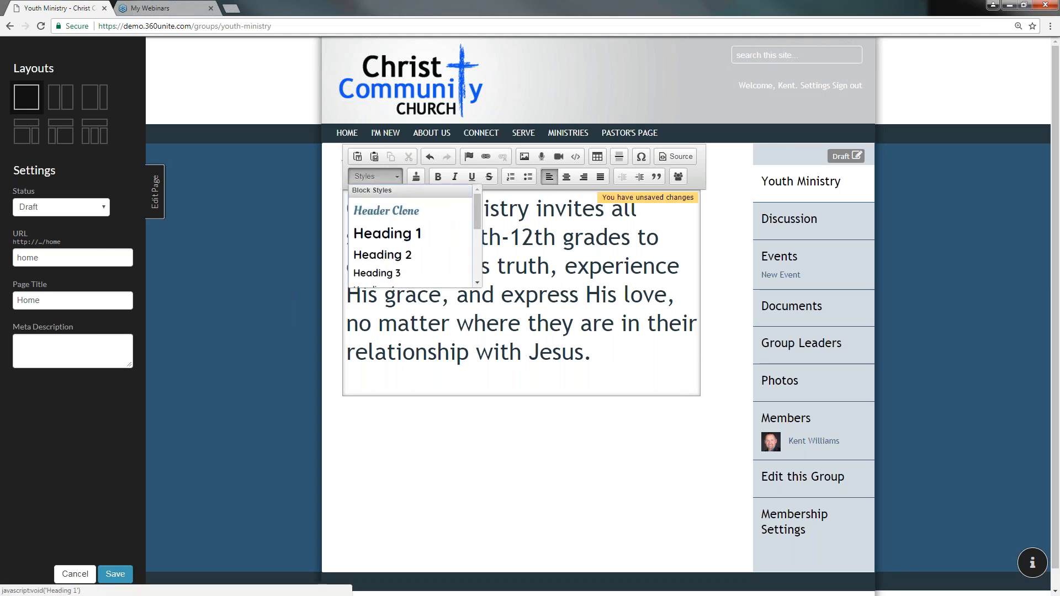
click(608, 354)
drag(608, 354, 399, 179)
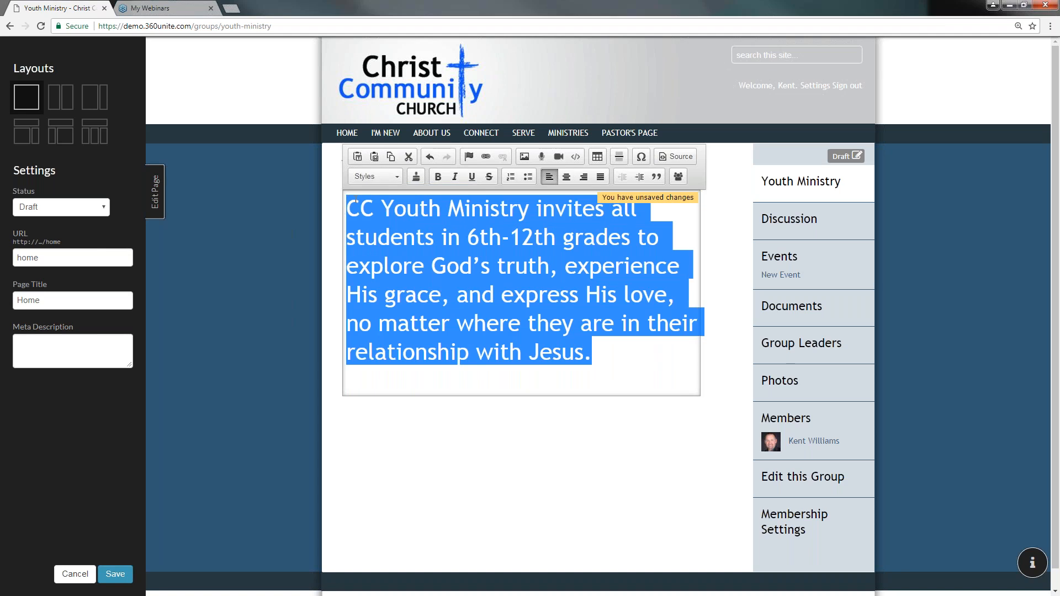
click(399, 178)
scroll(387, 243, down, 2)
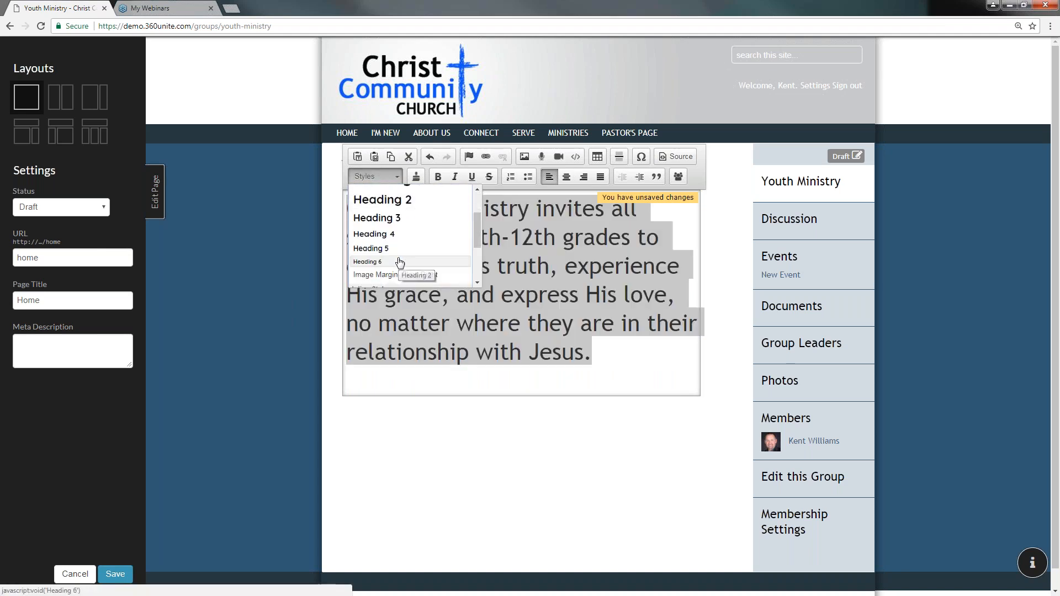
click(379, 219)
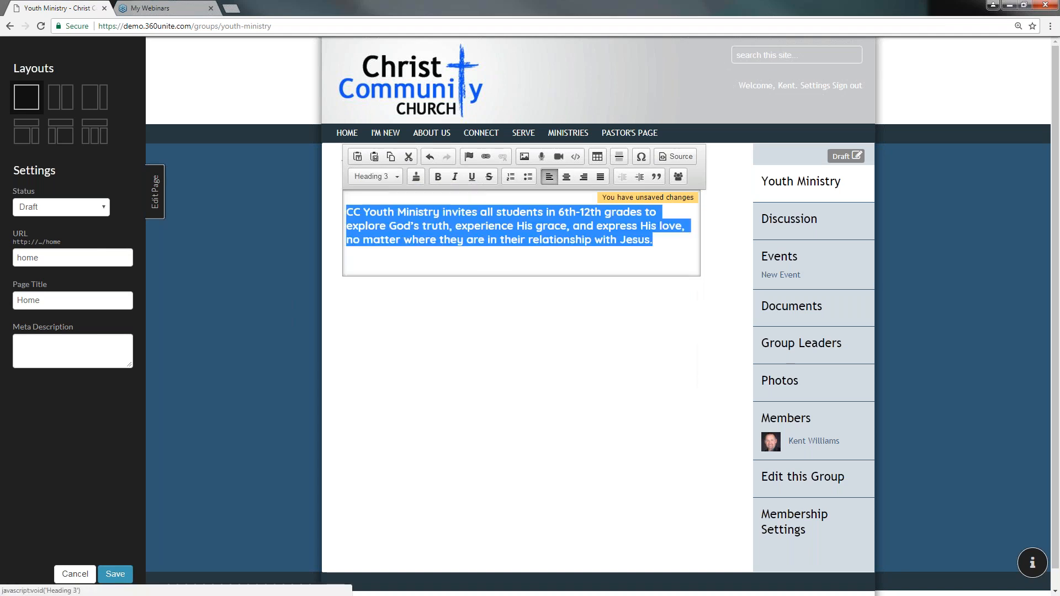
- Insert an empty line above the Youth Ministry description
click(488, 265)
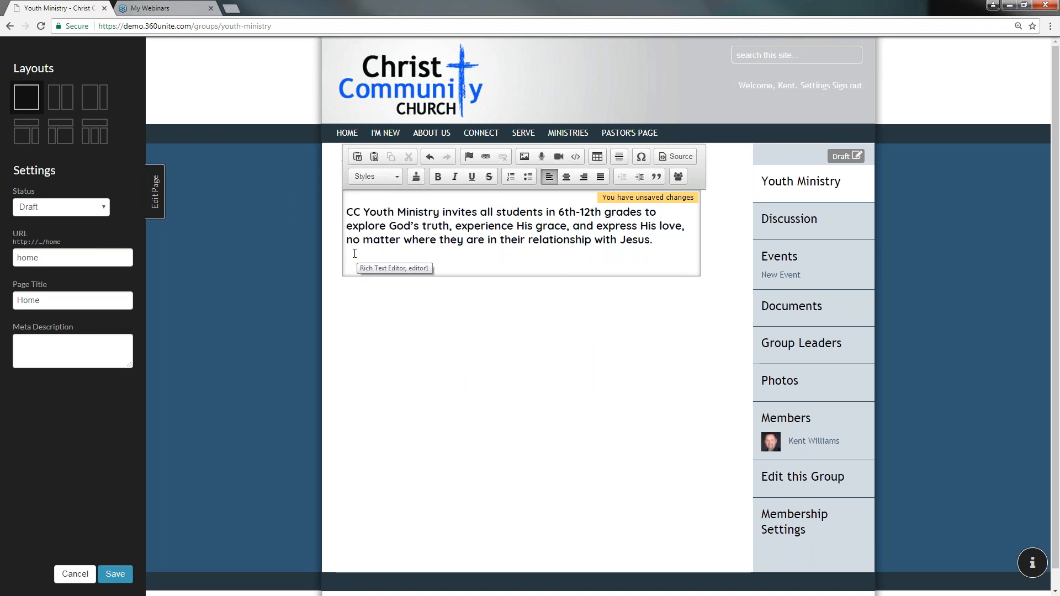
click(347, 212)
key(Return)
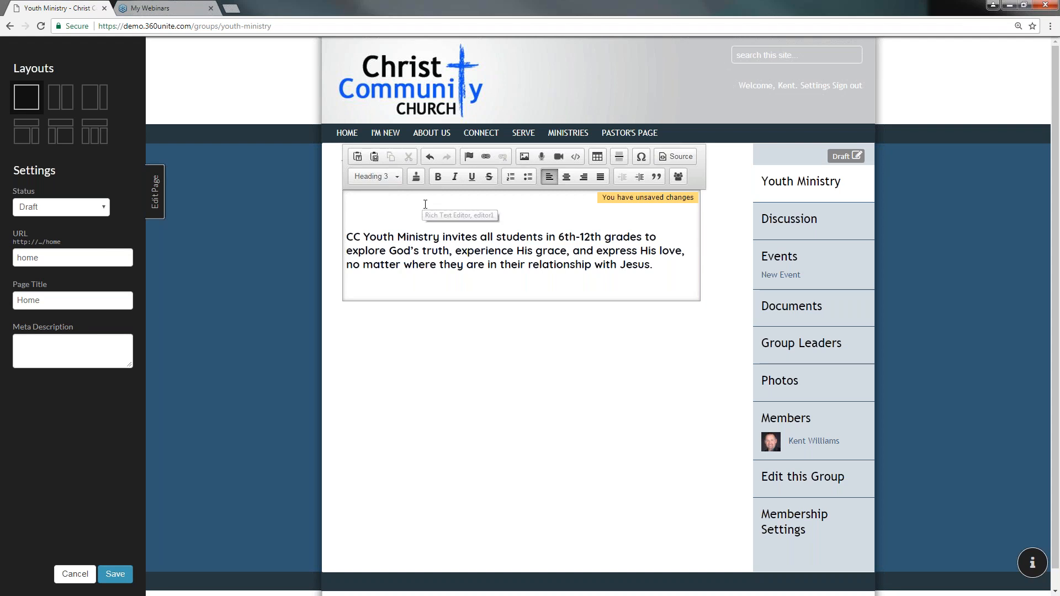
click(485, 157)
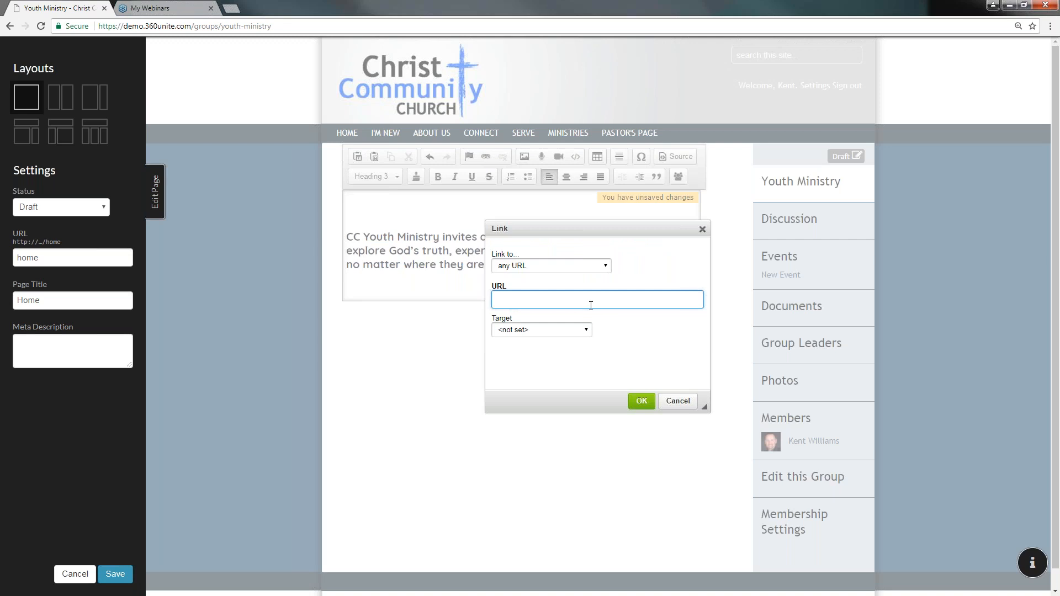
click(584, 331)
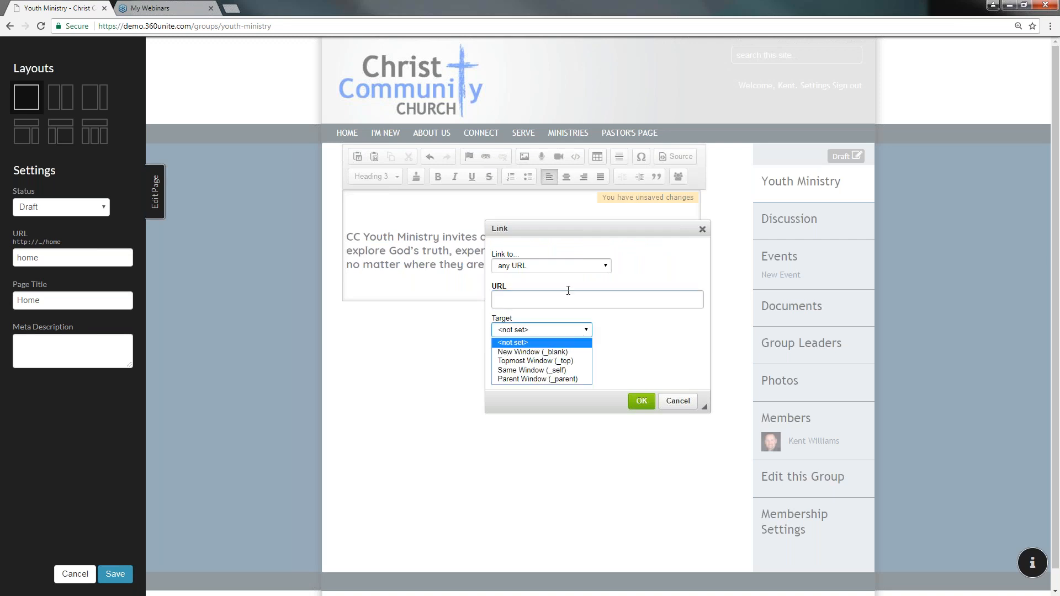
click(603, 267)
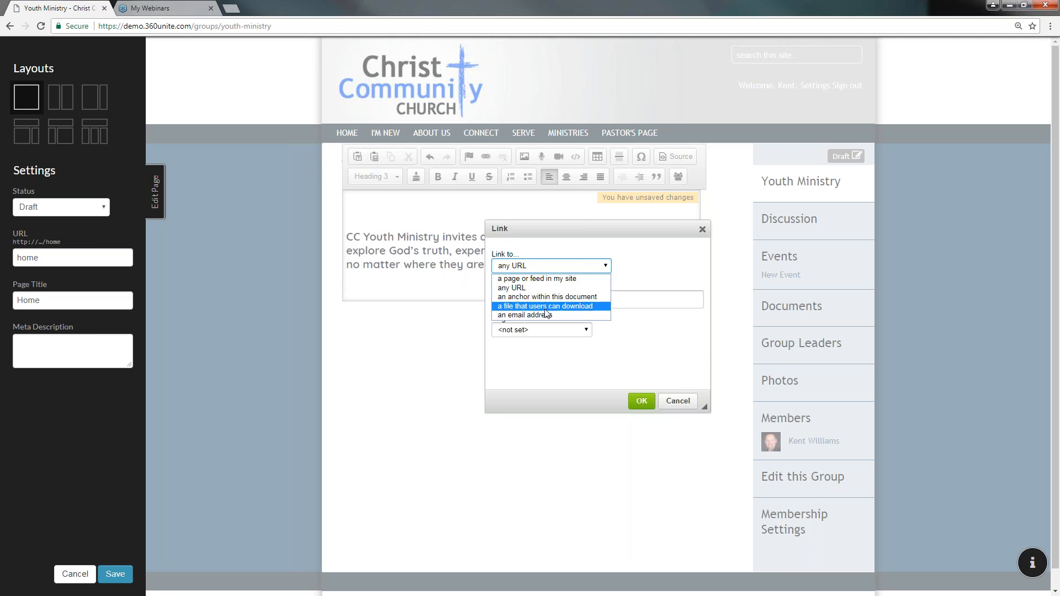
click(640, 261)
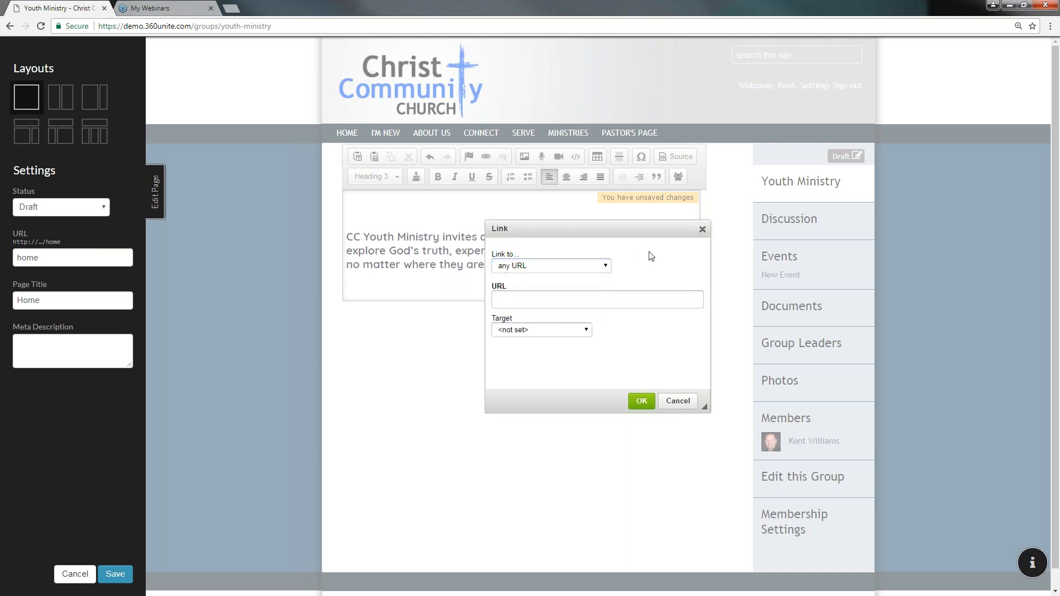
click(702, 229)
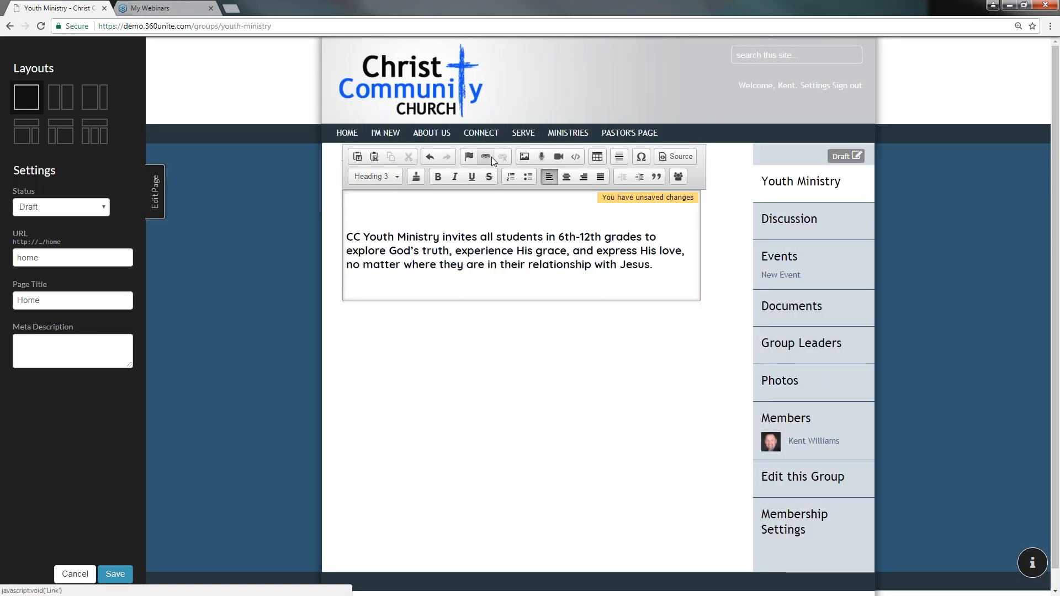
- Upload the Youth picture, insert it above the Youth Ministry description and save the home page
click(524, 158)
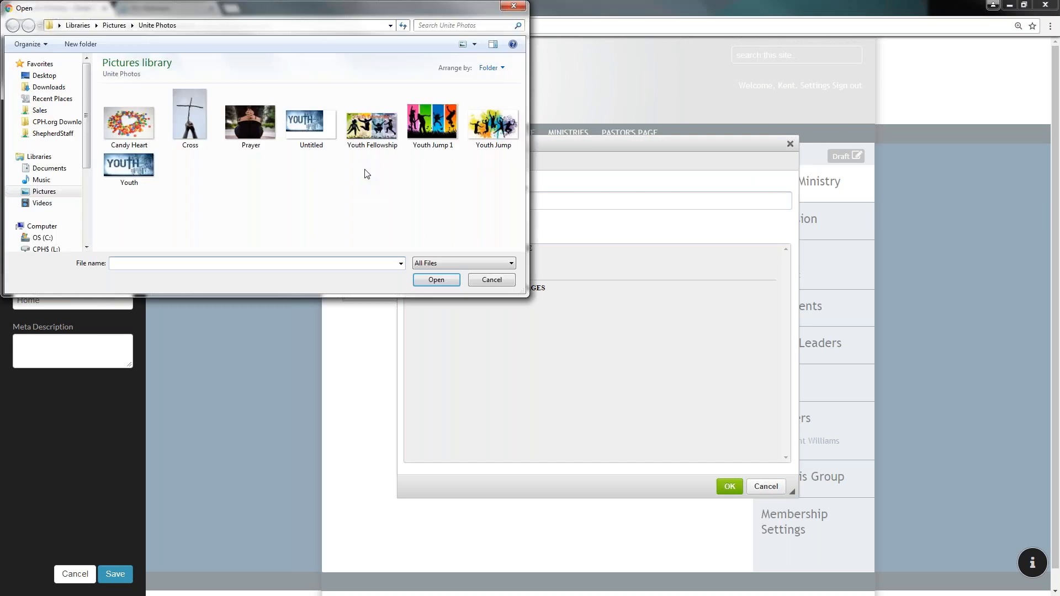
click(128, 167)
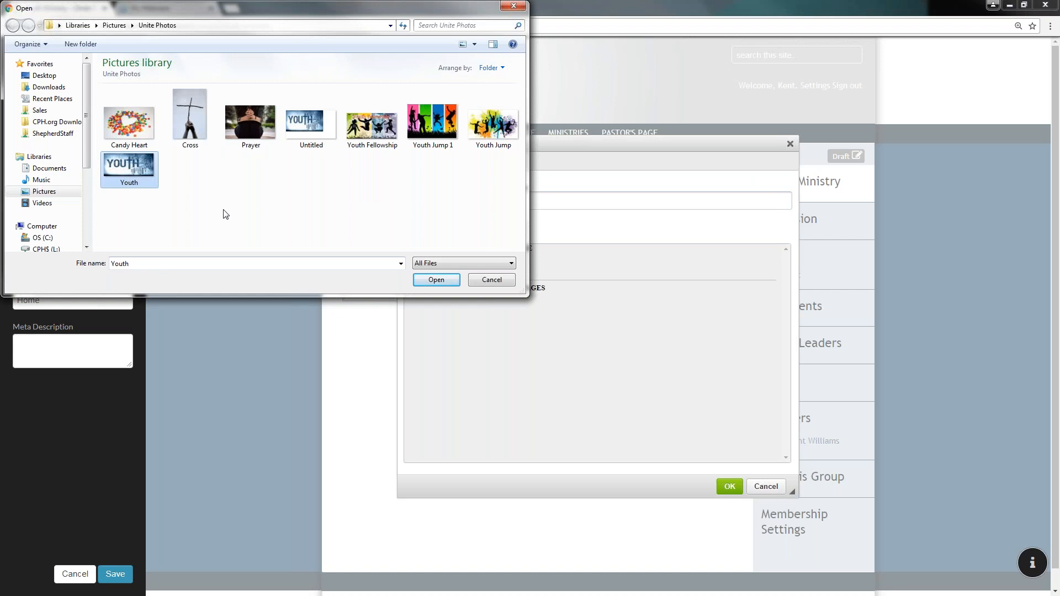
click(446, 282)
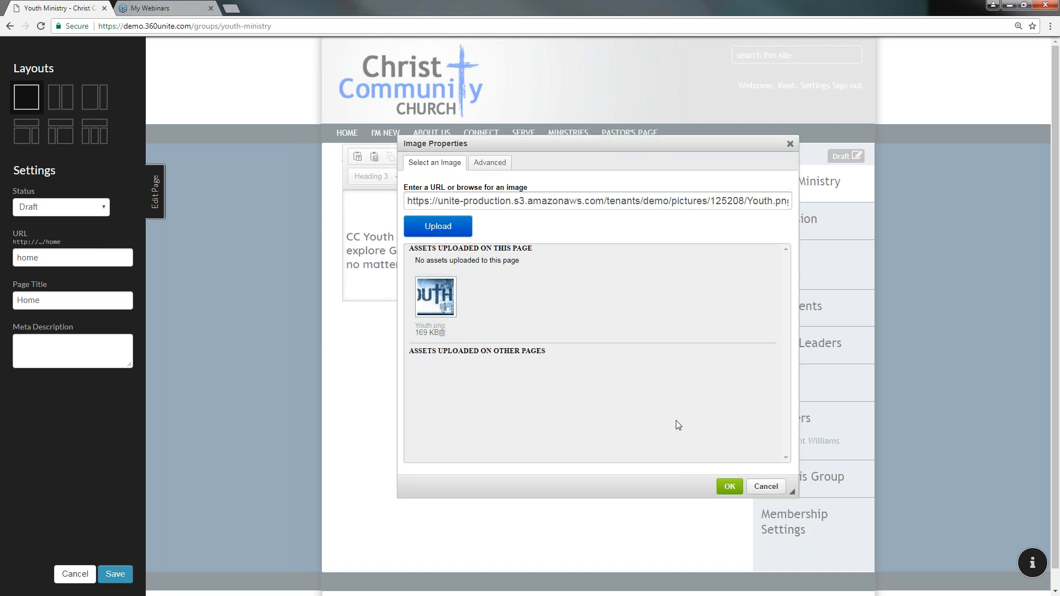
click(730, 487)
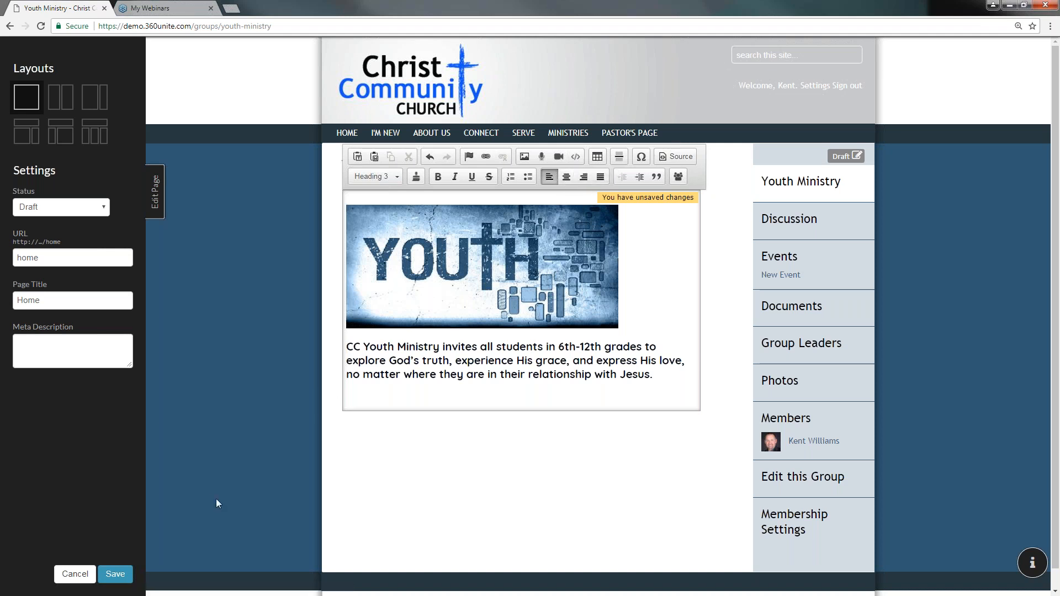
click(115, 574)
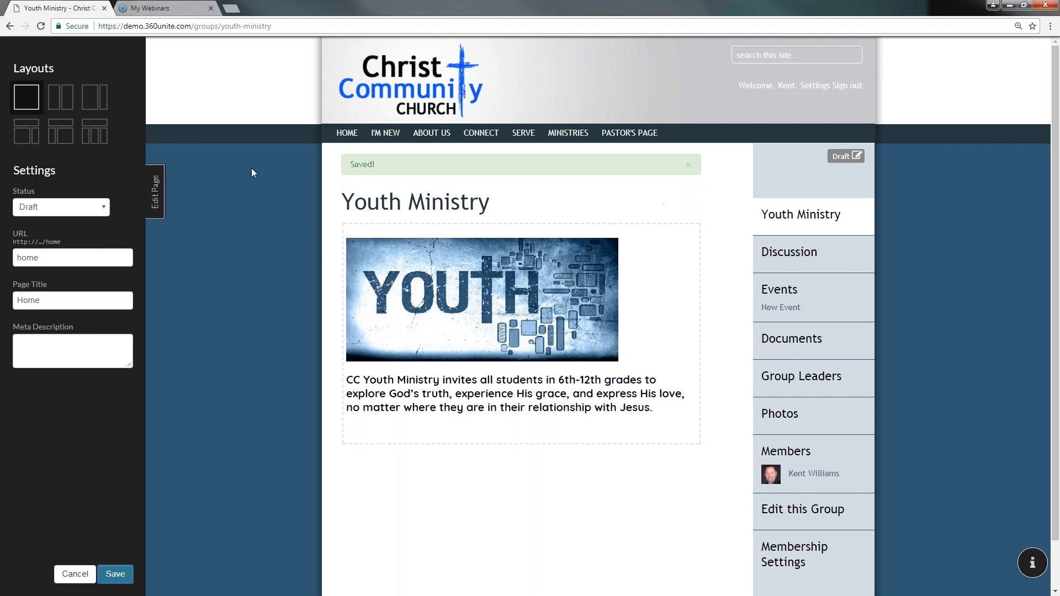
- Set the home page's status to Published, save it and leave page editing
click(98, 211)
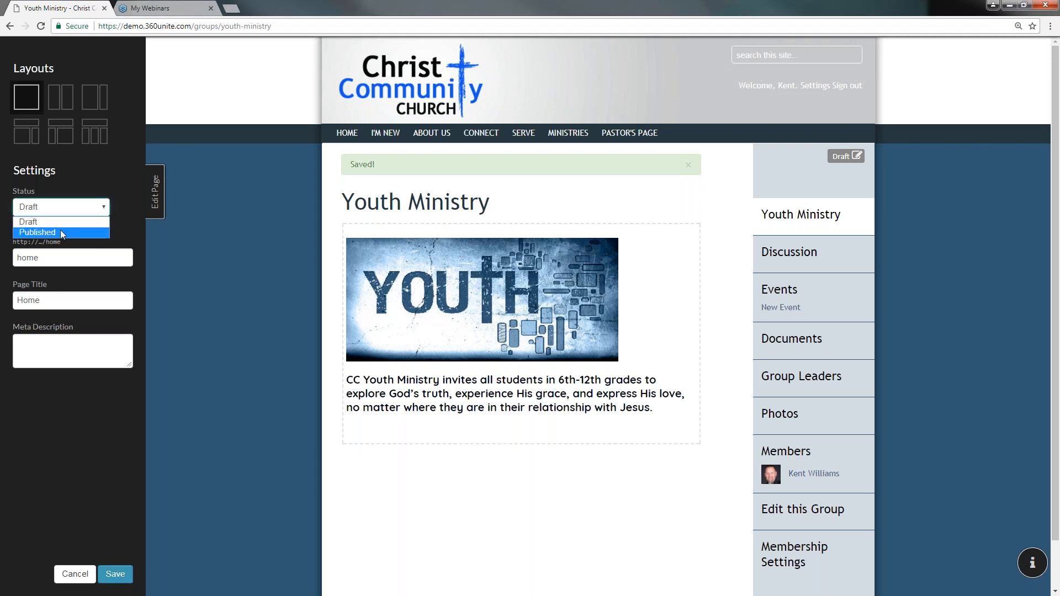
click(61, 233)
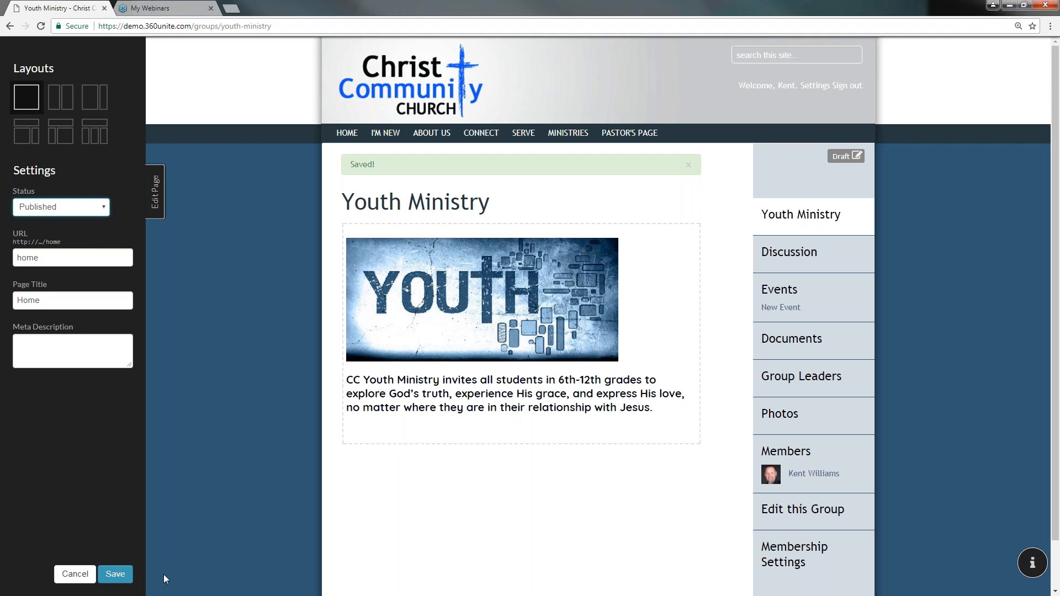
click(116, 575)
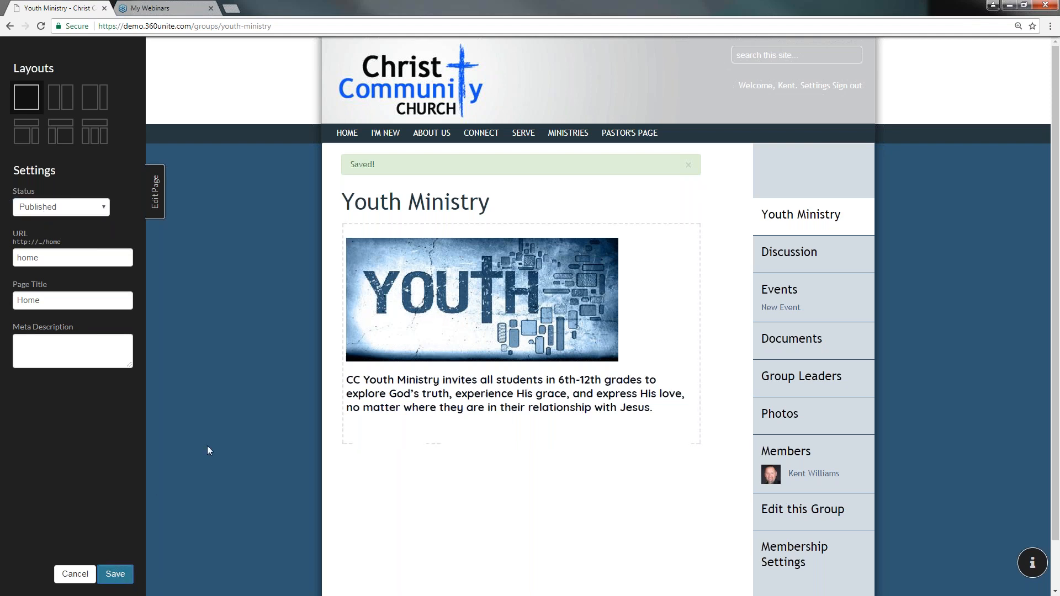
click(155, 199)
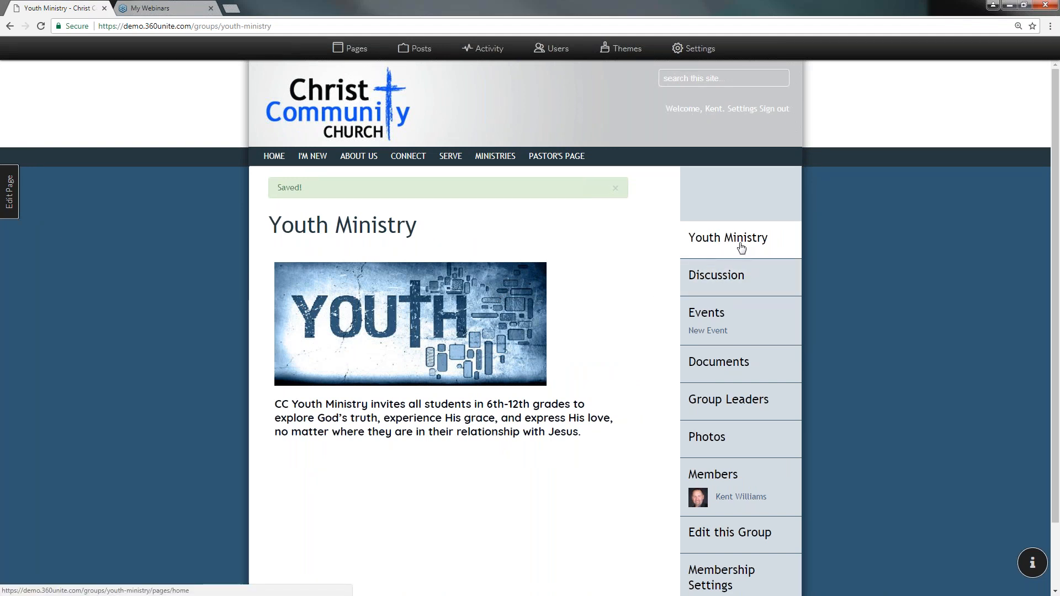
- Post "What are topics that you would like to study?" as a Discussion comment on the group's Discussion page
click(713, 279)
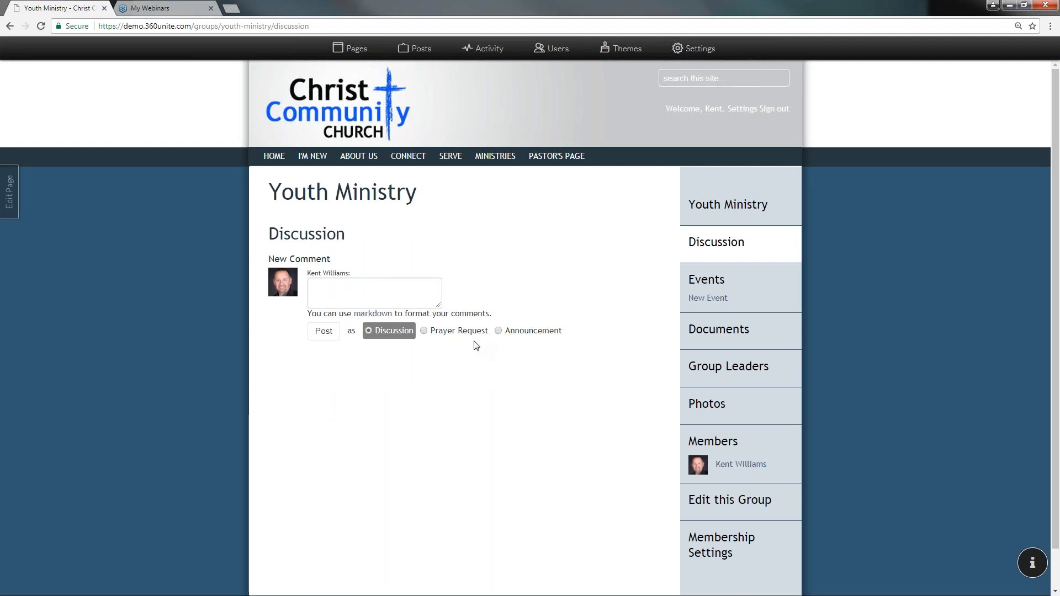
click(330, 287)
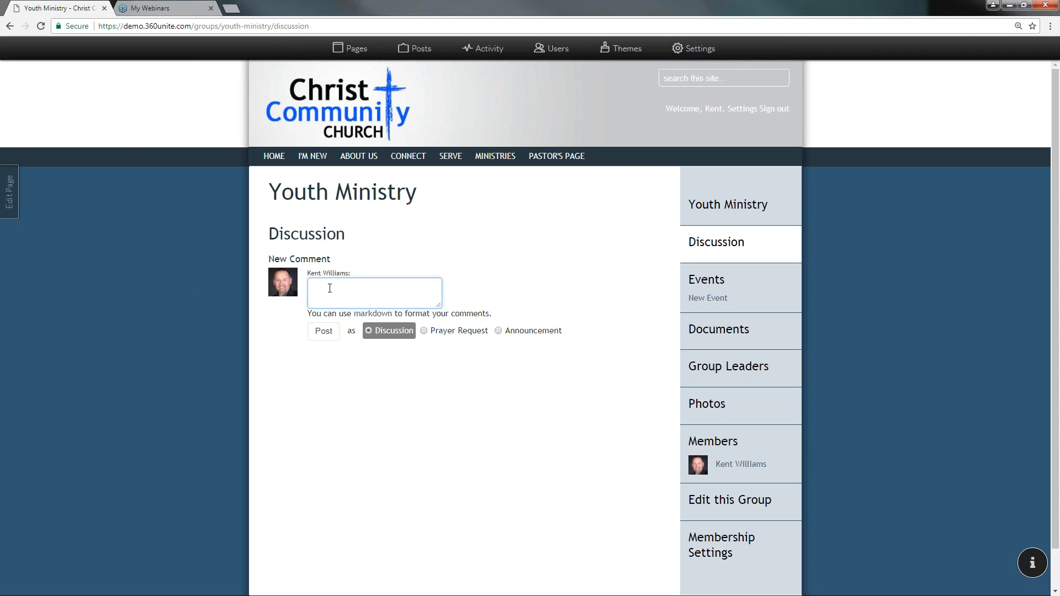
text(What are topics that you would like to study?)
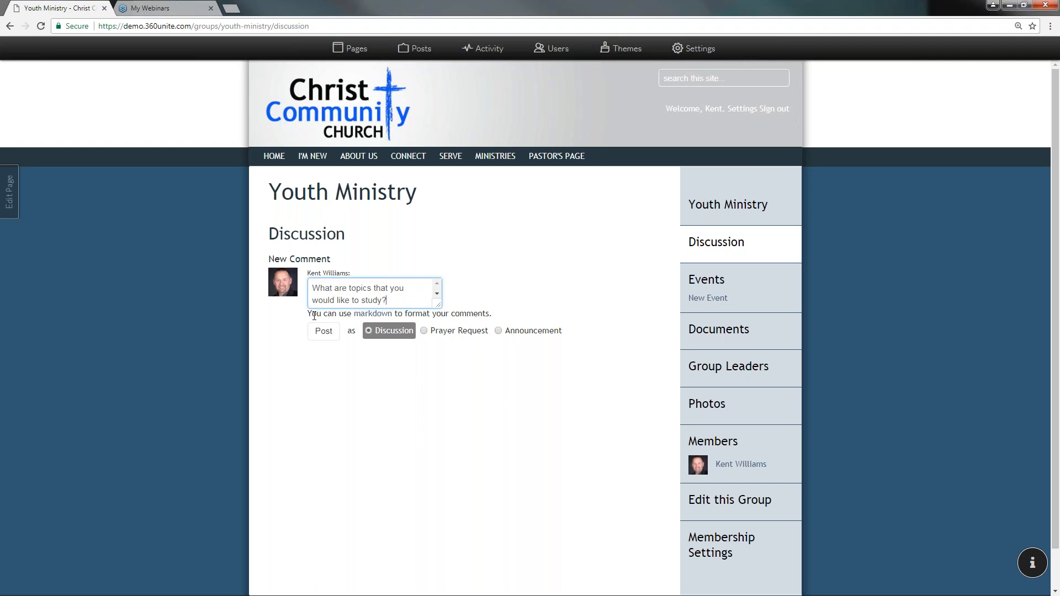
click(322, 337)
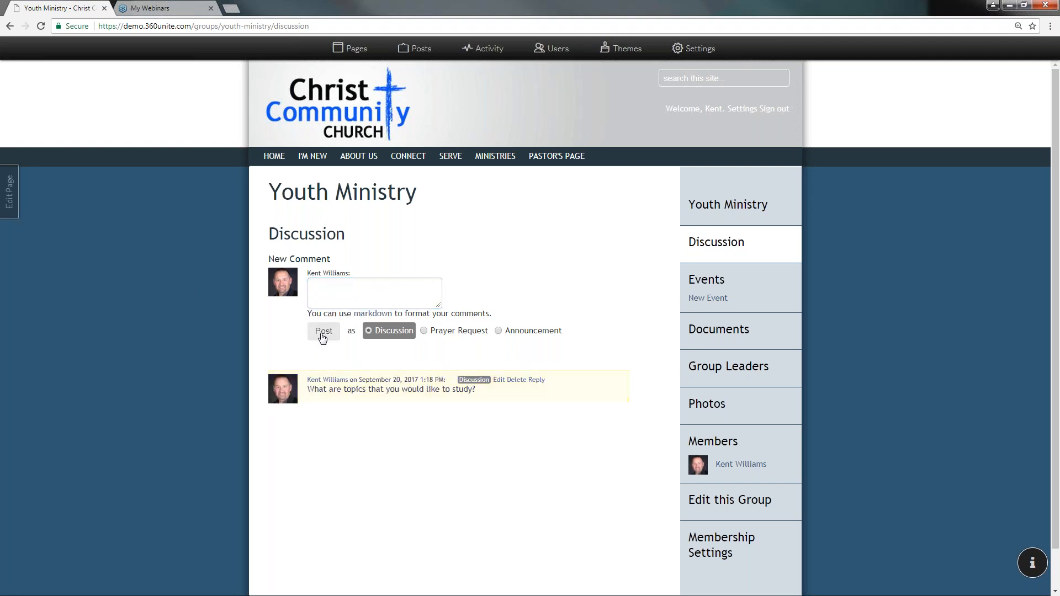
- Post "Please Pray for all students with test this week. Sept 18-22" as a Prayer Request
click(424, 331)
click(329, 286)
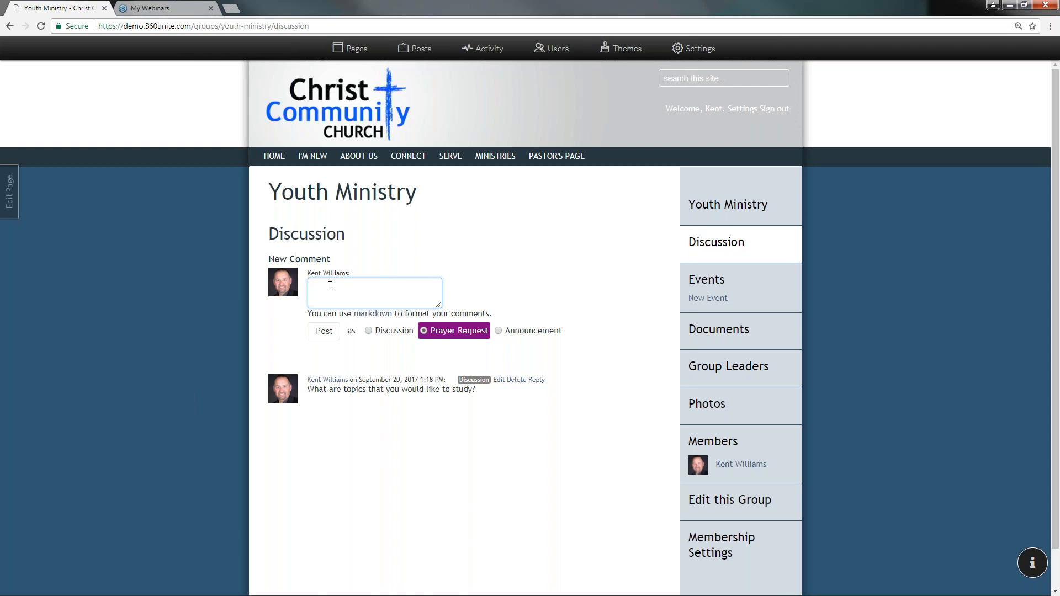
text(Please Pray for all students with test this week)
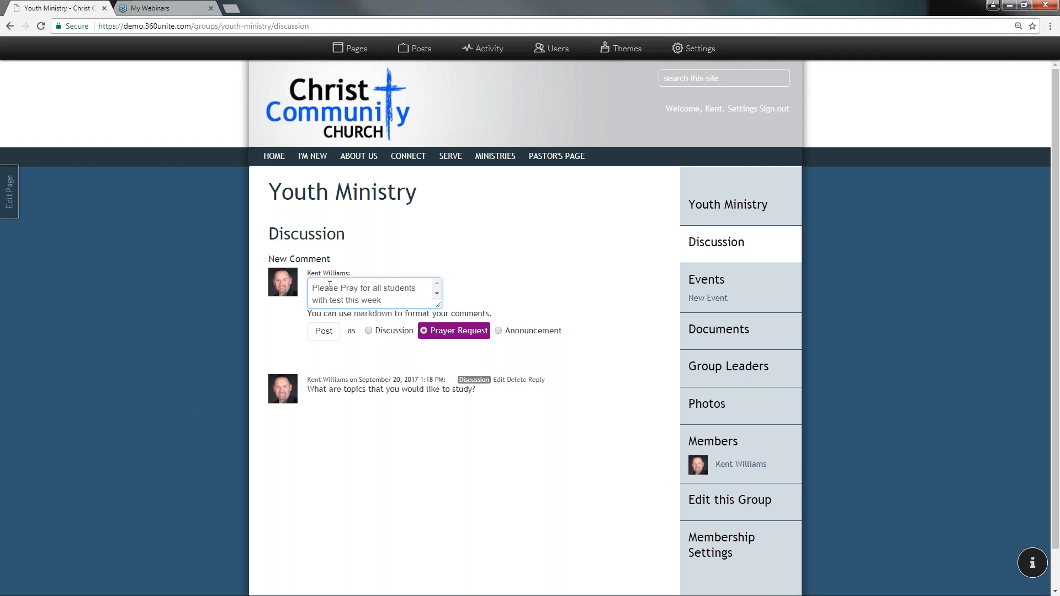
text(. Sept 18-22)
click(324, 333)
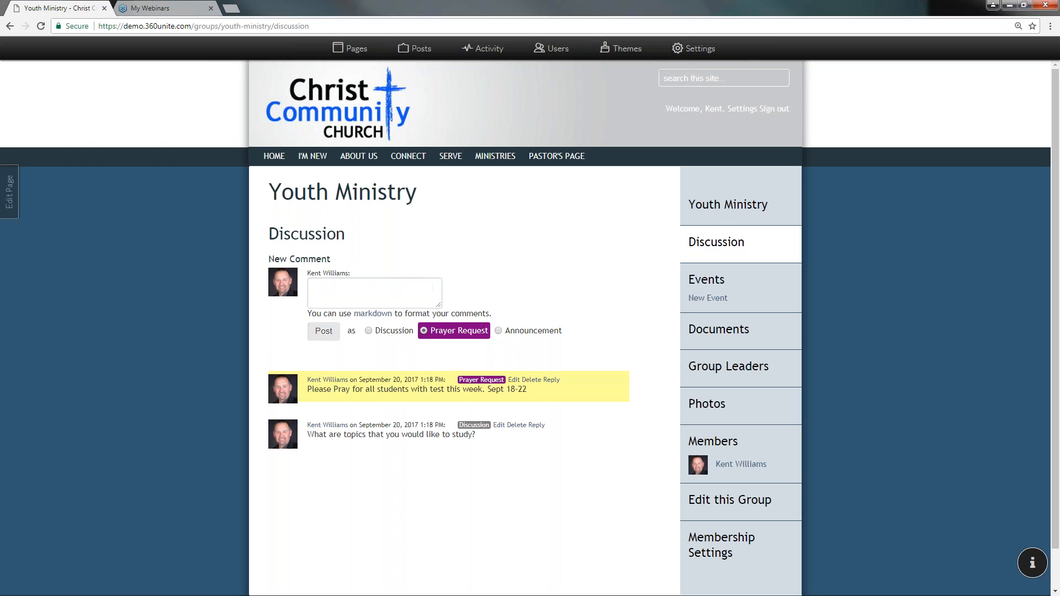
- Post "Fall Hayride Saturday September 30th!" as an Announcement in the group discussion
click(364, 290)
click(523, 333)
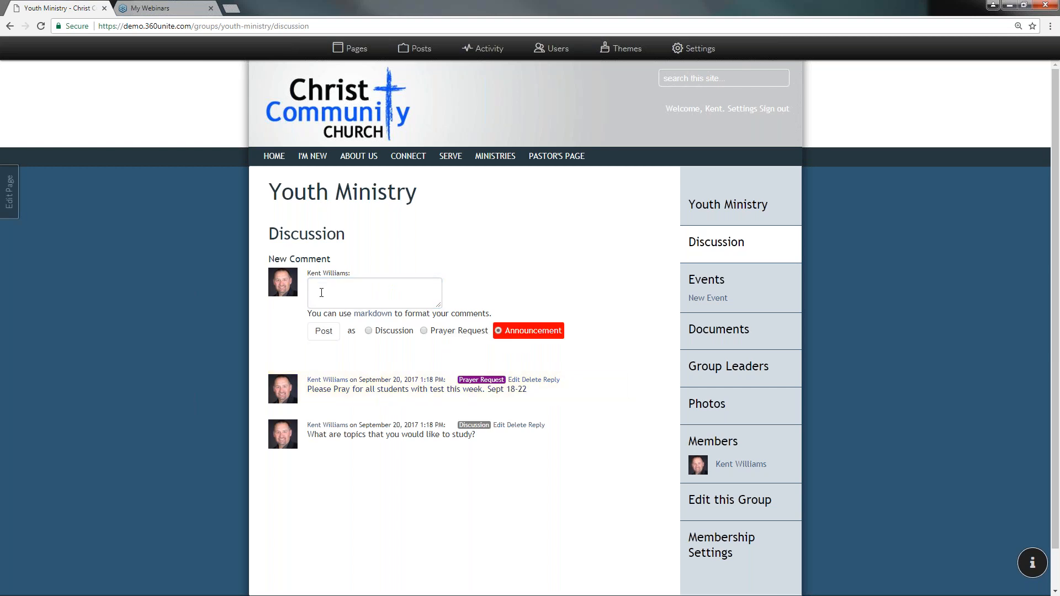
click(322, 285)
text(Fall Hayride Saturday Septem)
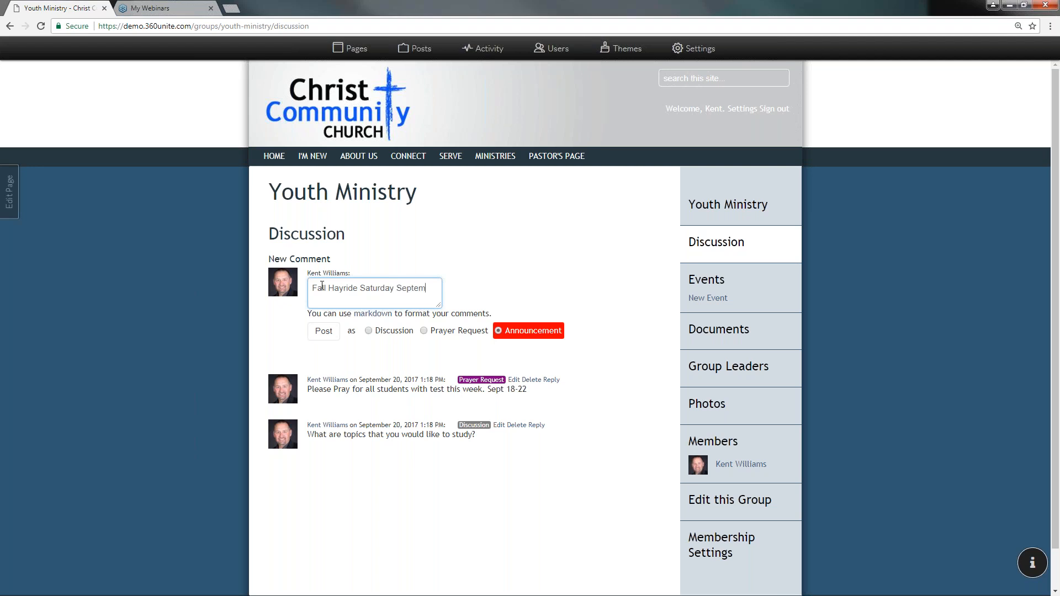
text(ber 30)
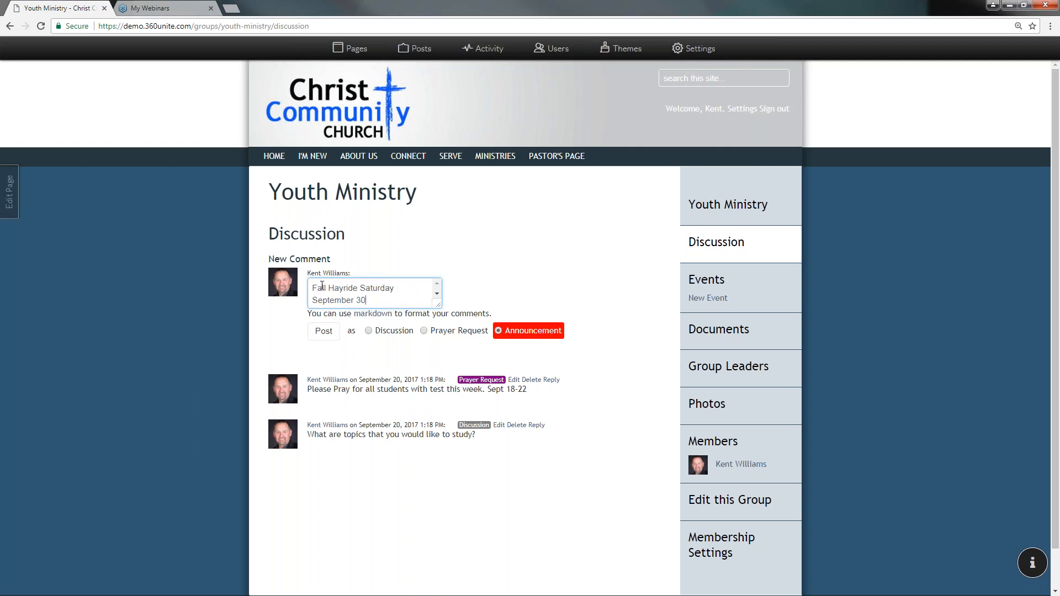
text(th!)
click(323, 331)
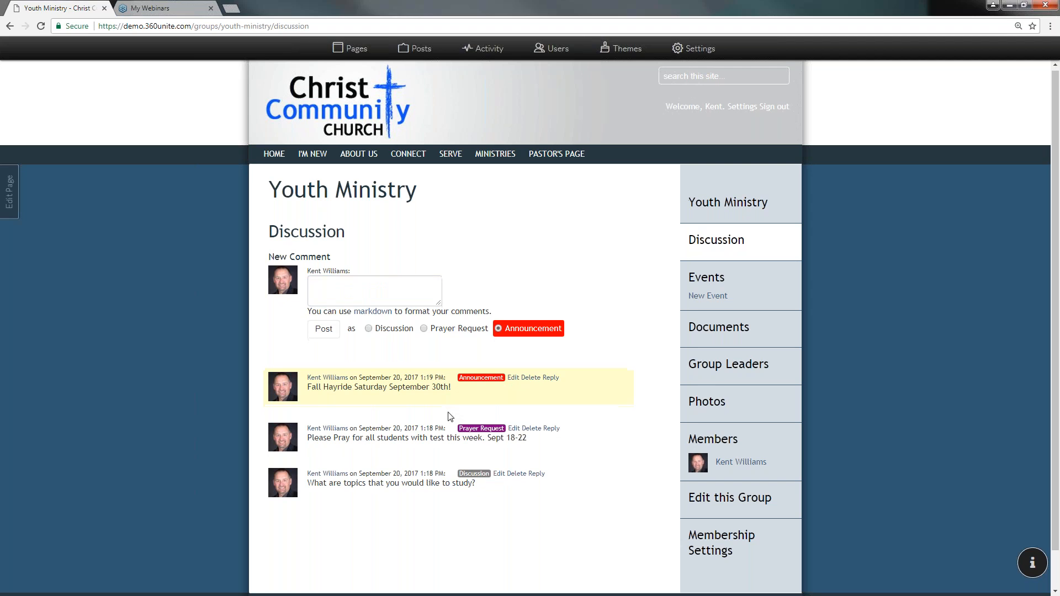
- Open the group's Documents page and start editing the content block with the Documents heading
scroll(450, 414, down, 1)
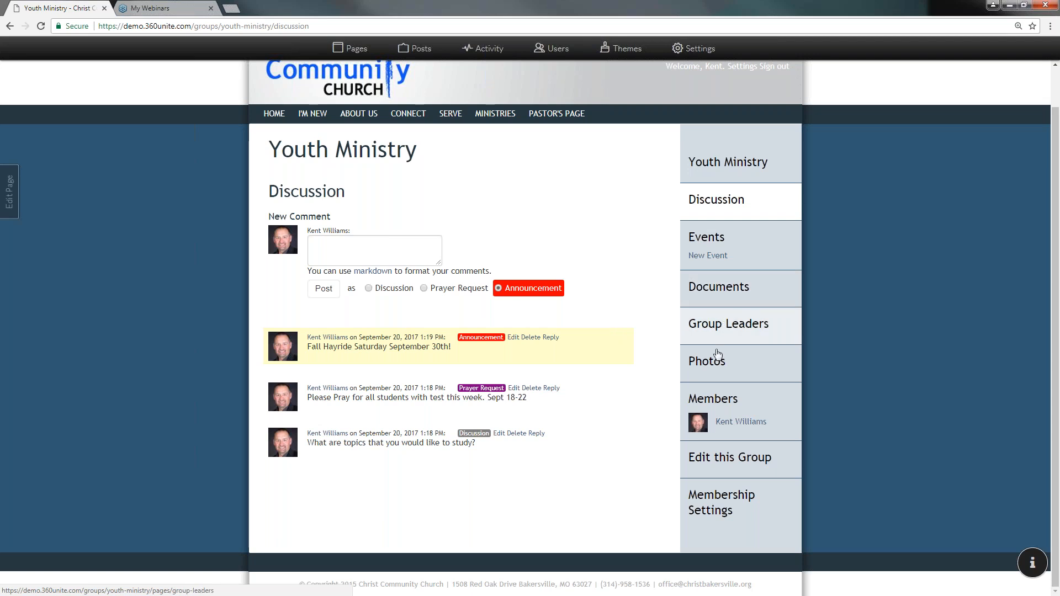
click(717, 288)
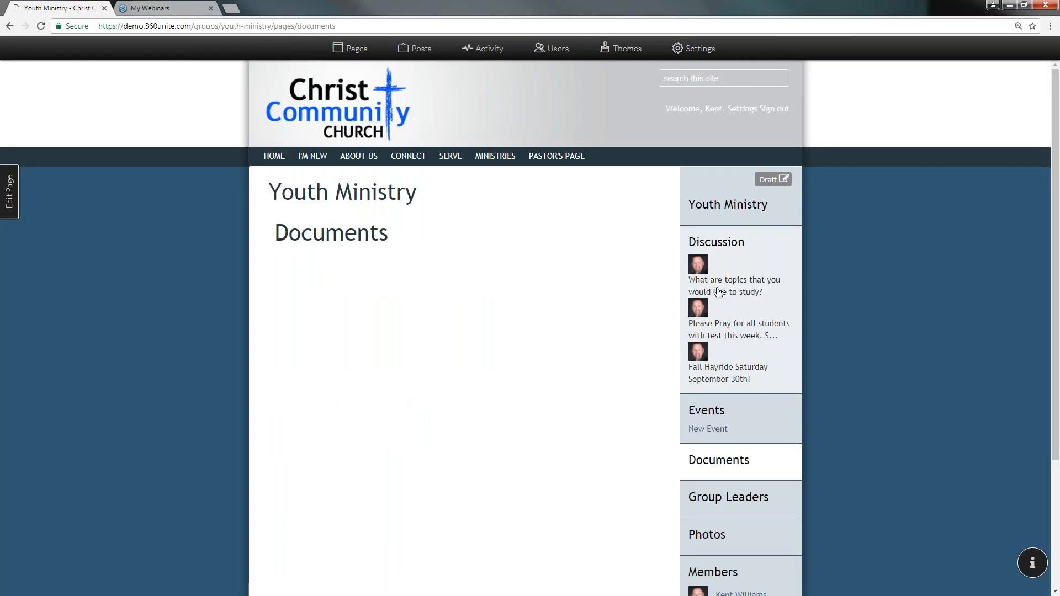
click(9, 199)
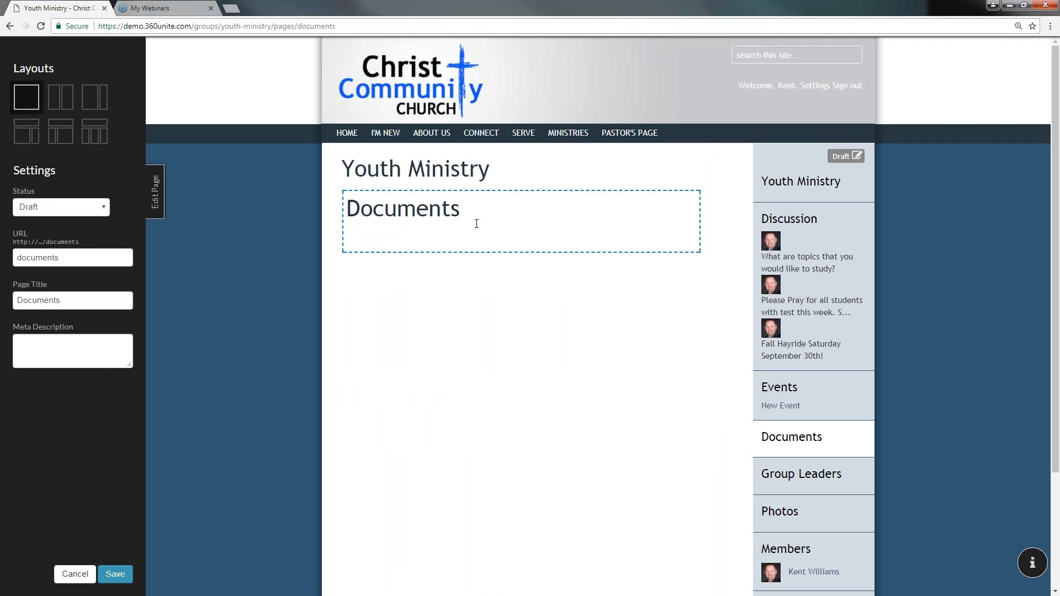
click(496, 211)
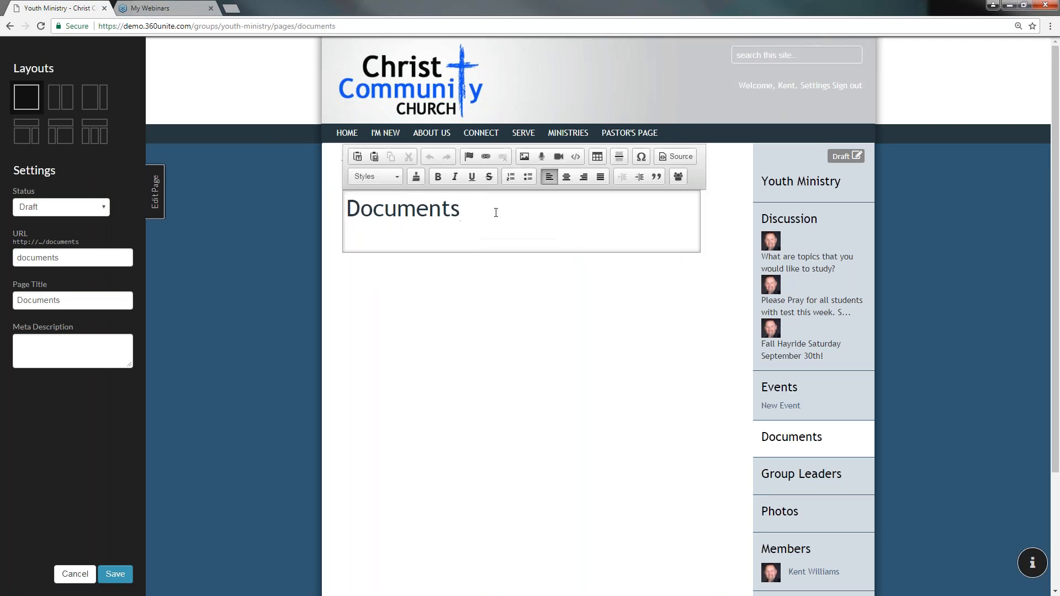
click(485, 156)
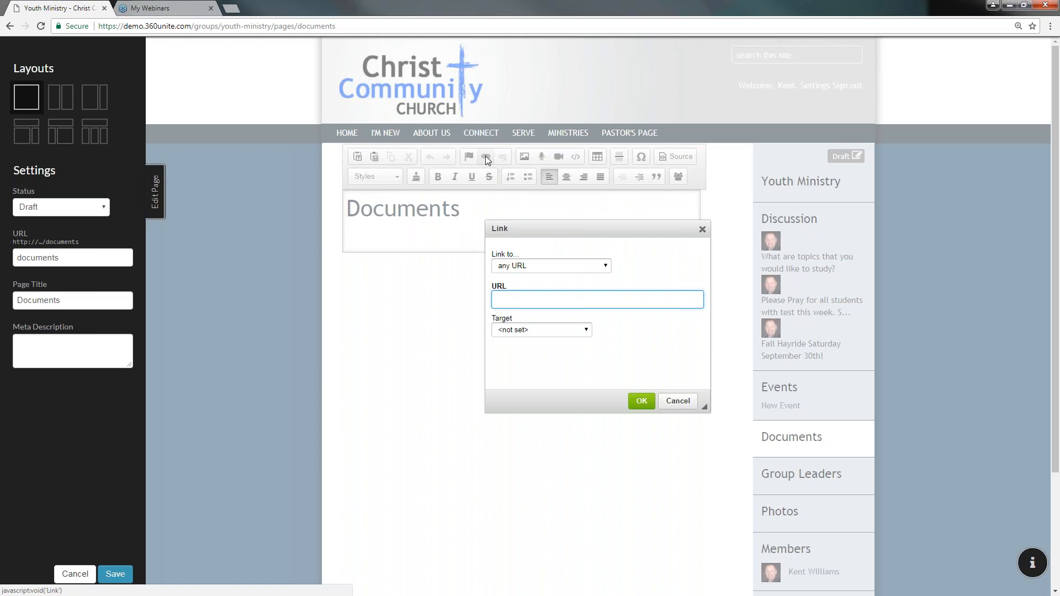
click(526, 266)
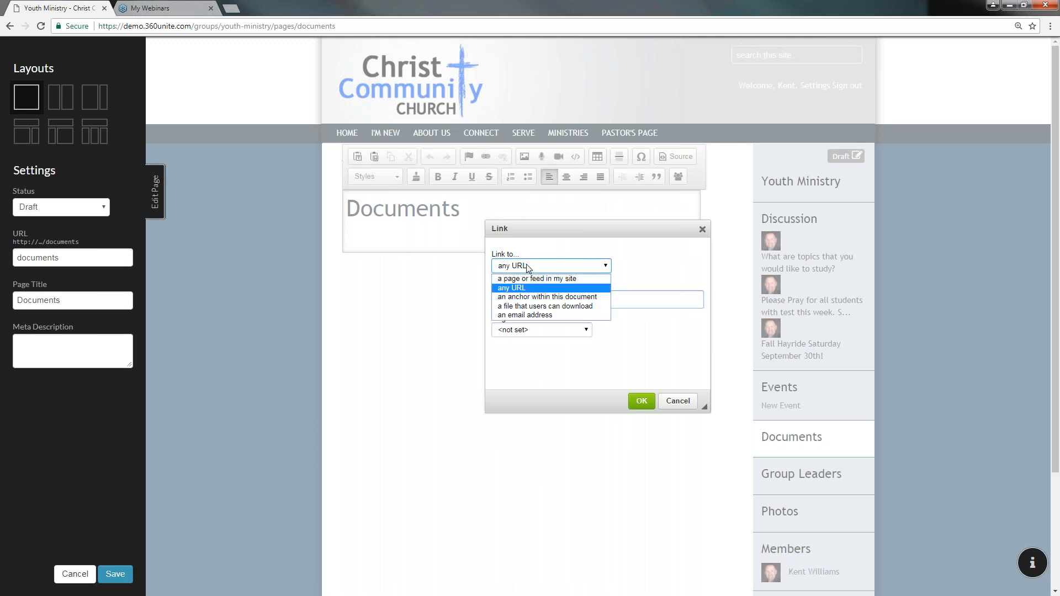
click(525, 307)
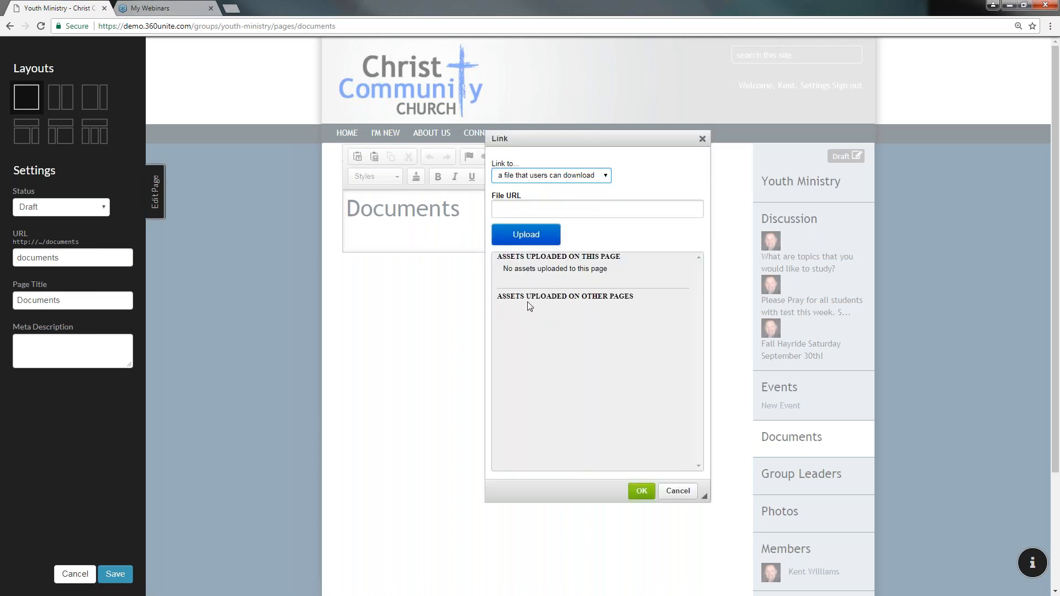
click(525, 235)
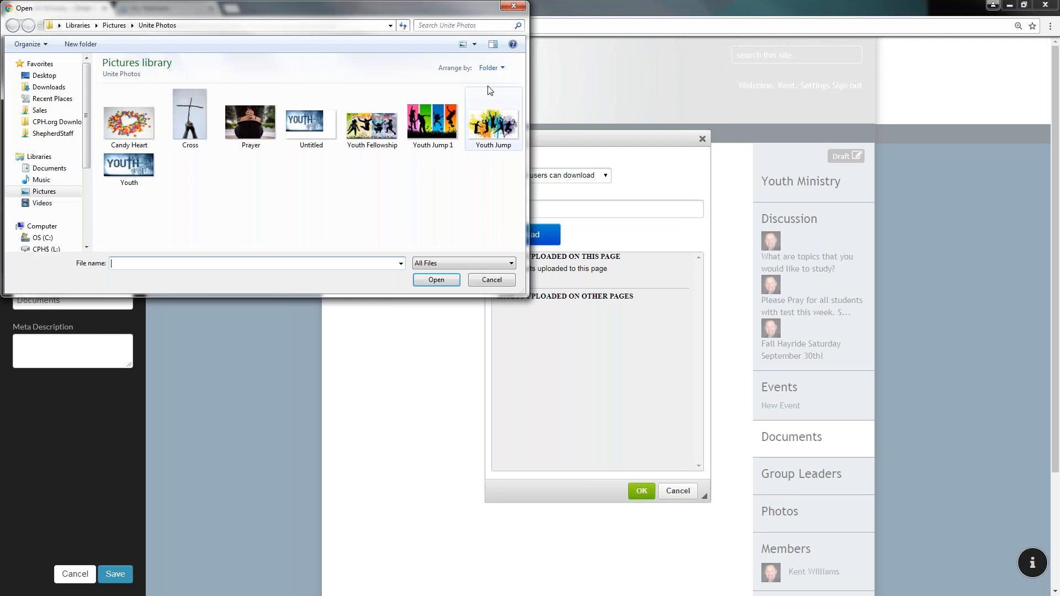
click(513, 6)
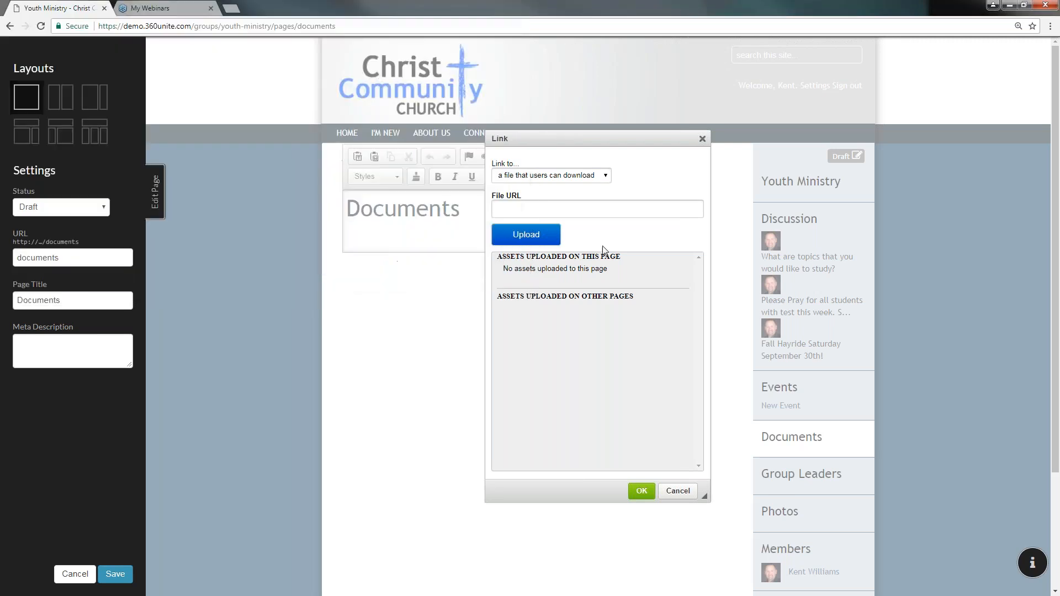
key(Escape)
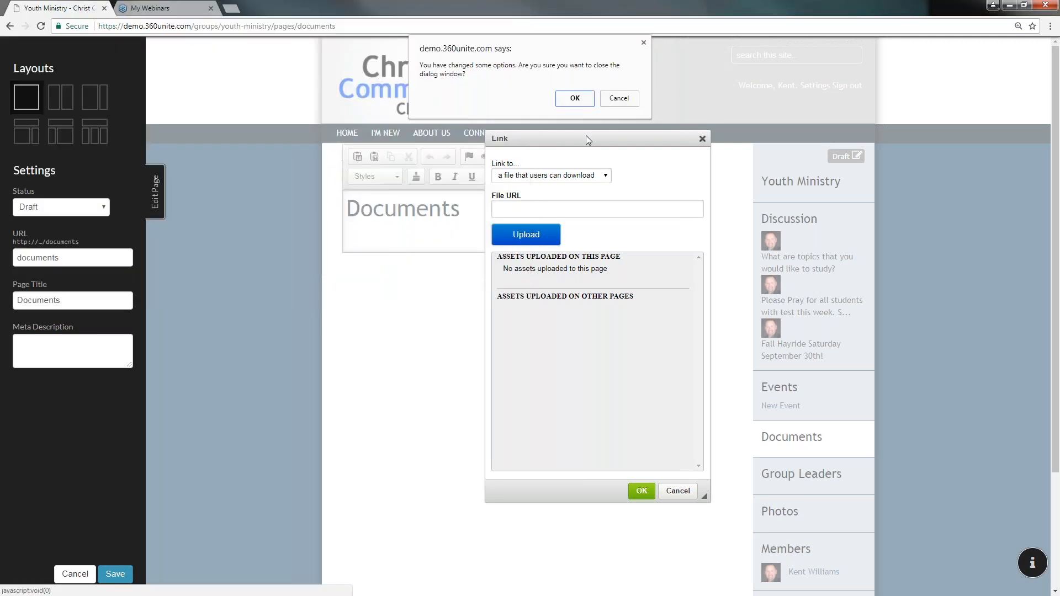
click(572, 98)
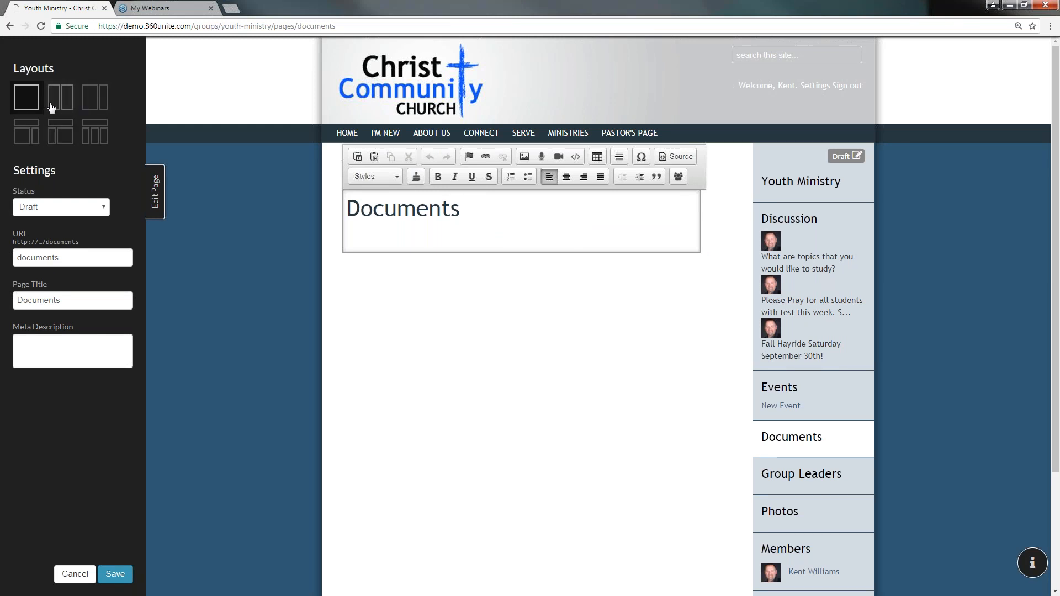
- Try the layout with a full-width row above three columns on the Documents page, and restore the single-column layout
click(95, 137)
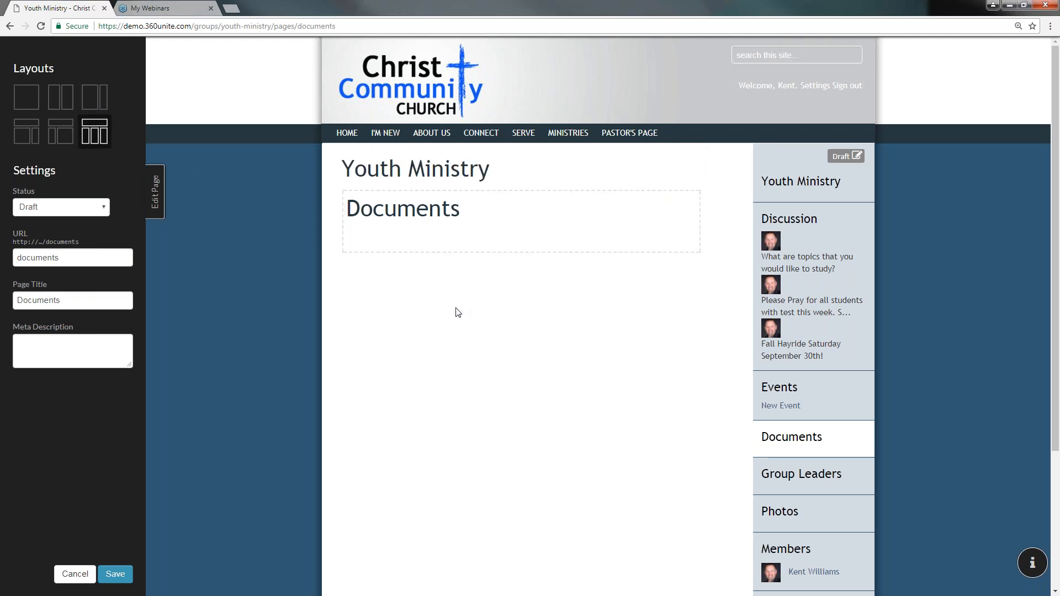
scroll(463, 487, down, 3)
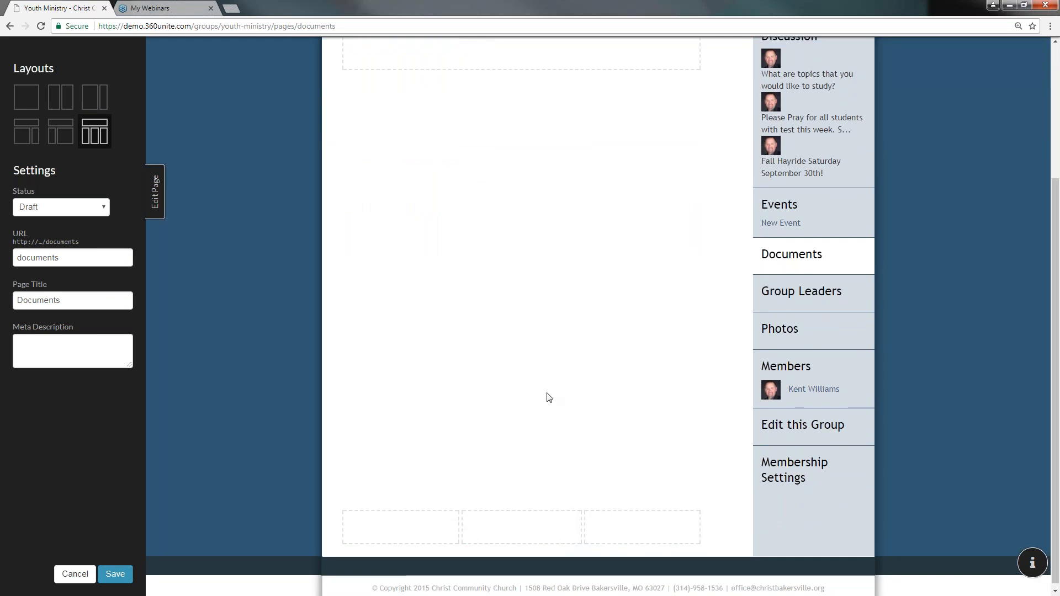
scroll(414, 331, up, 4)
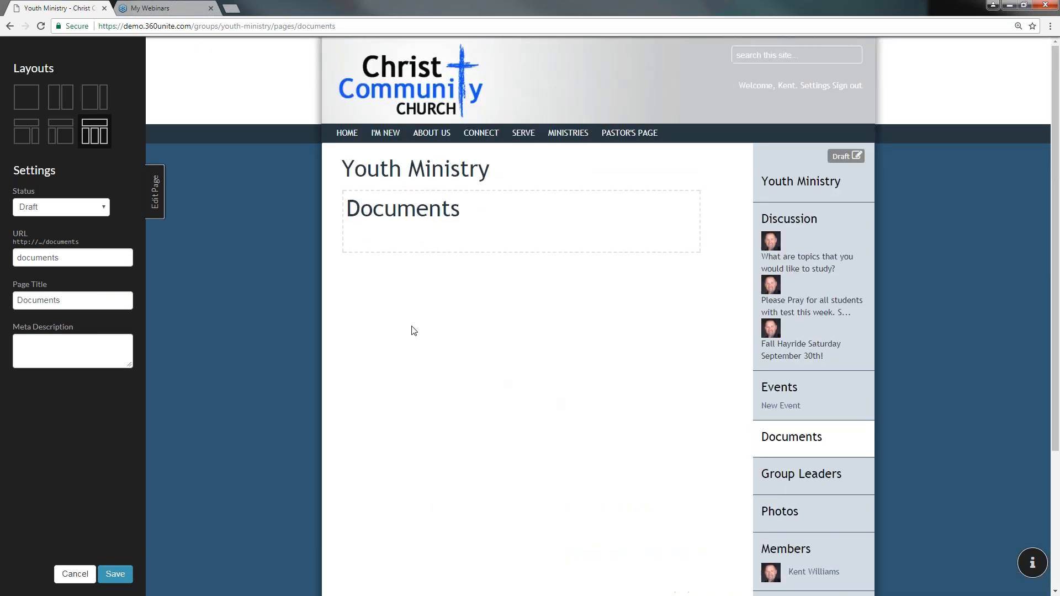
click(35, 105)
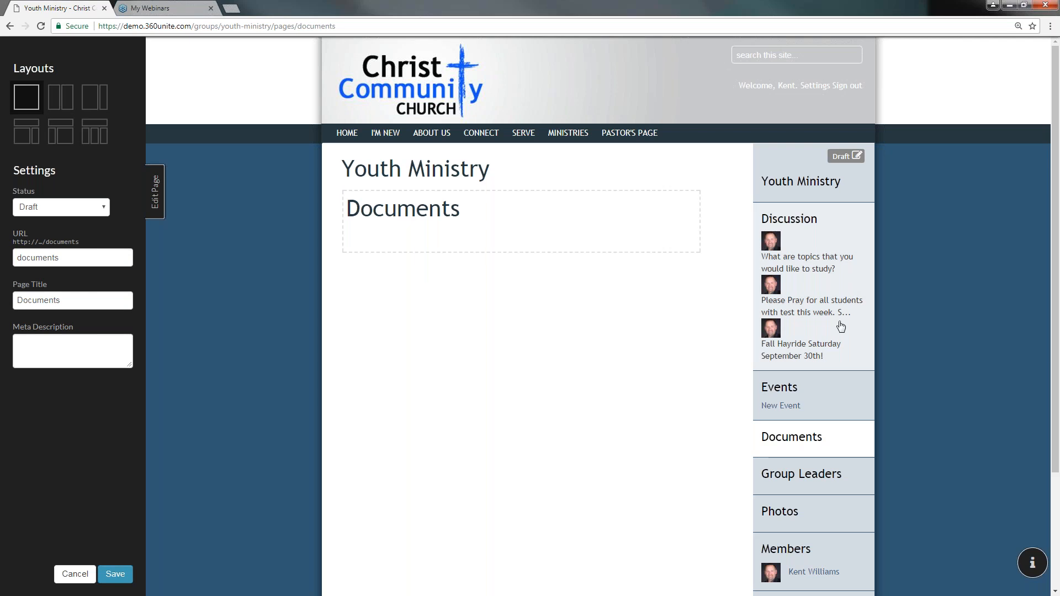
- Open the group's Members page and add one person from the all-members list to the group
click(155, 198)
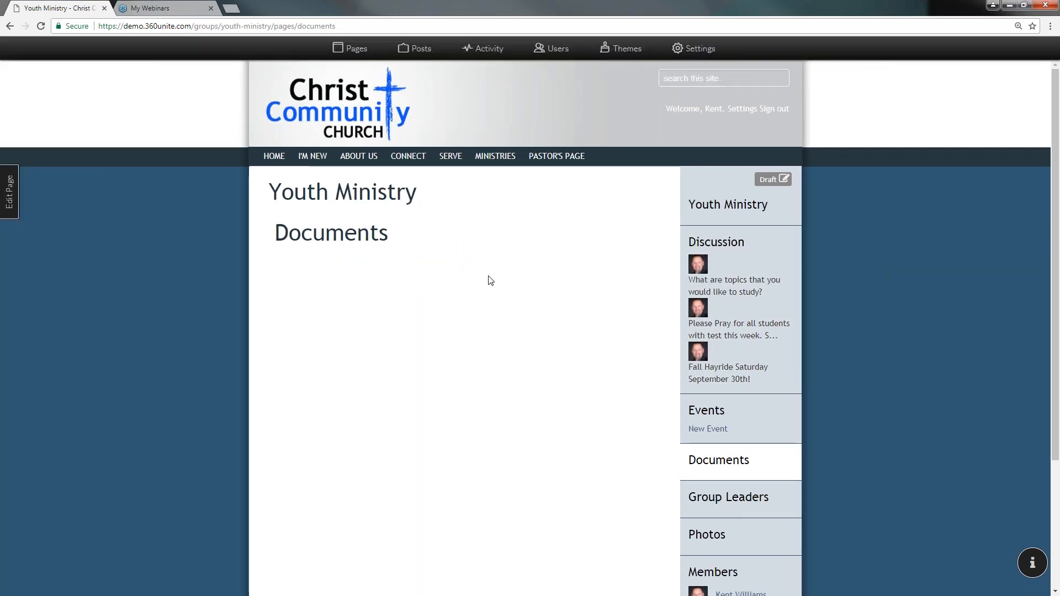
scroll(762, 398, down, 3)
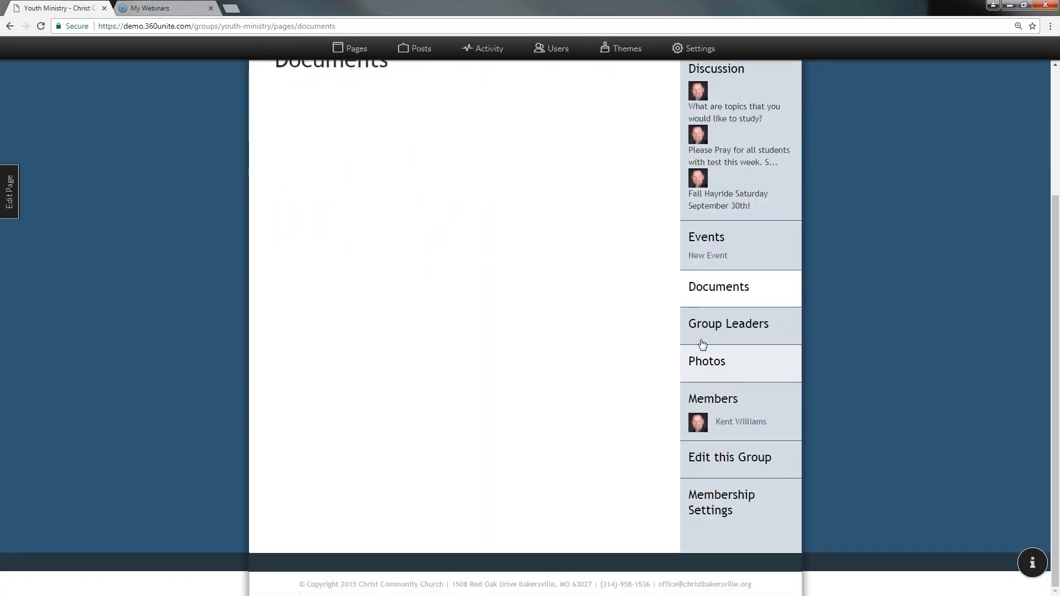
click(723, 402)
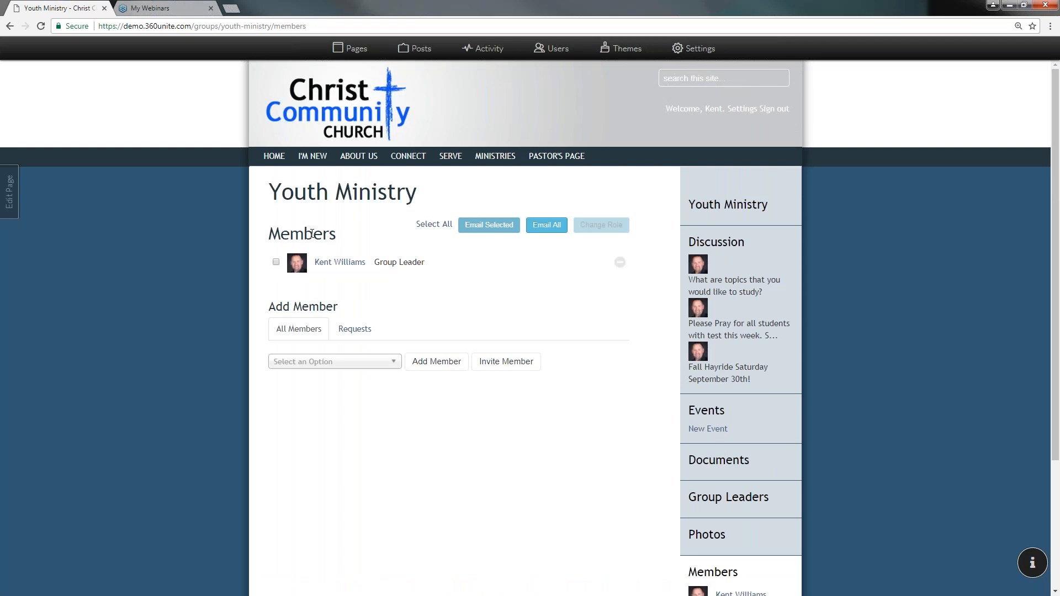
click(320, 363)
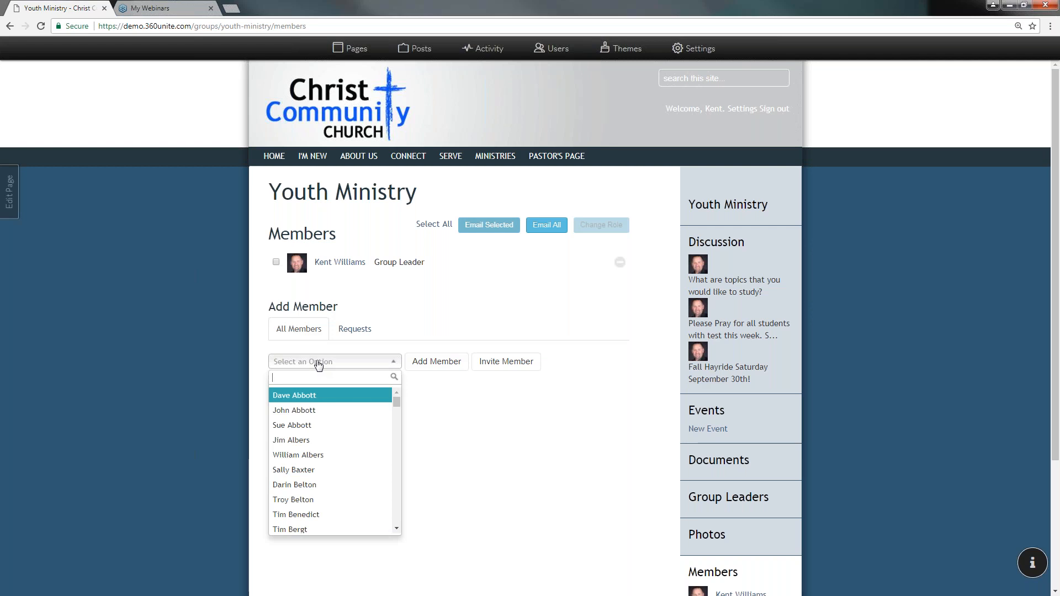
text(sue)
key(Return)
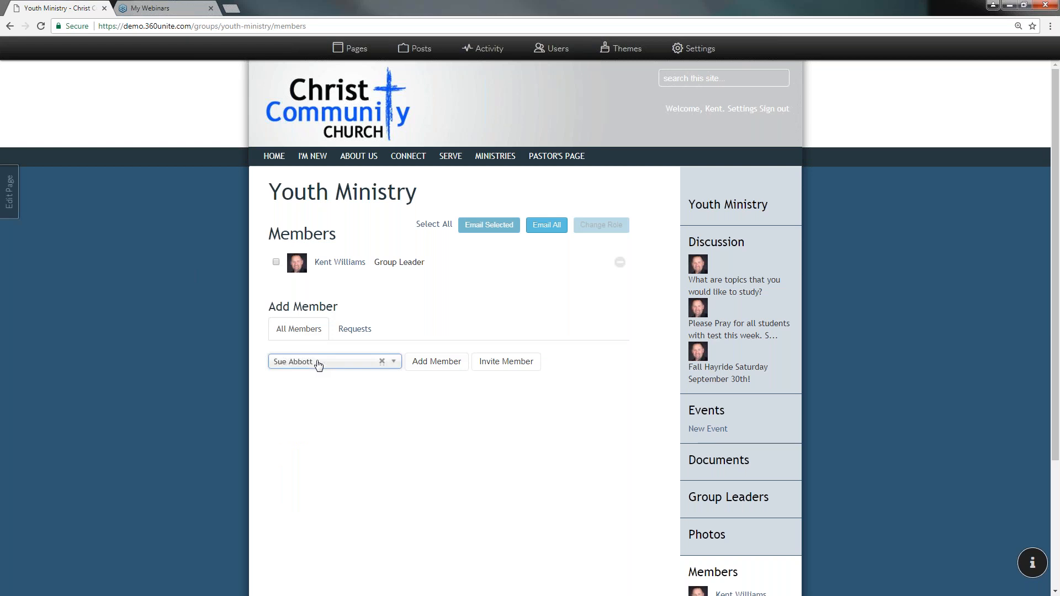
click(435, 363)
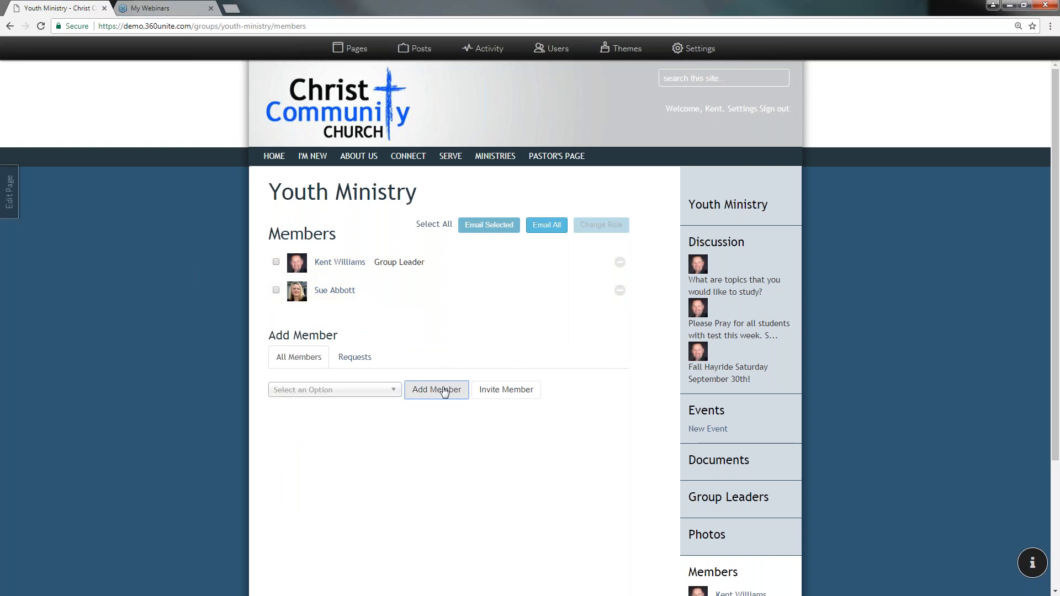
- Find two more people by first name in the all-members list and add both to the group
click(341, 392)
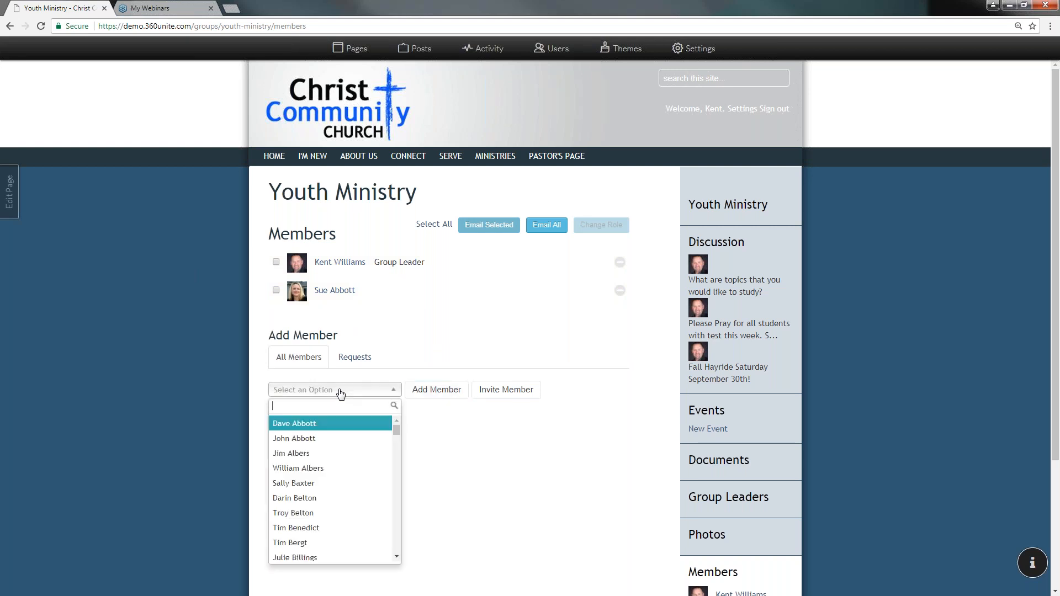
text(Tiff)
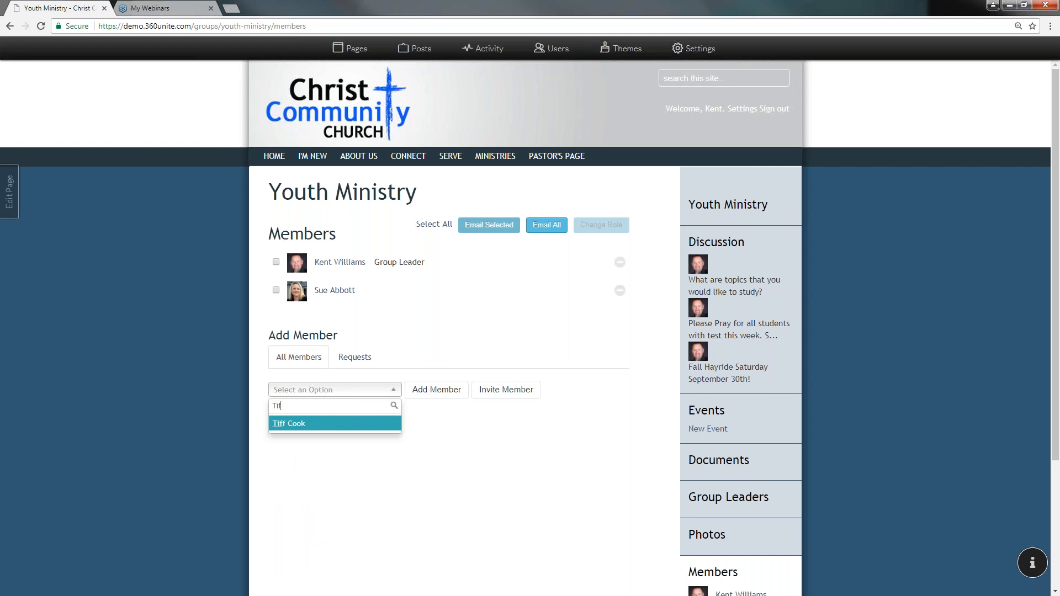
click(353, 425)
click(424, 393)
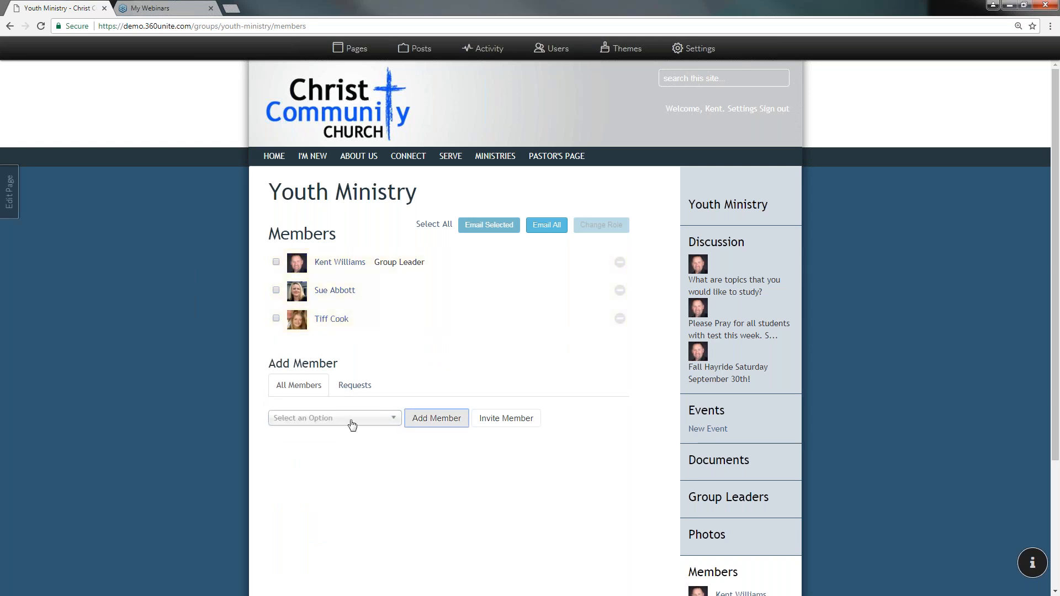
click(352, 424)
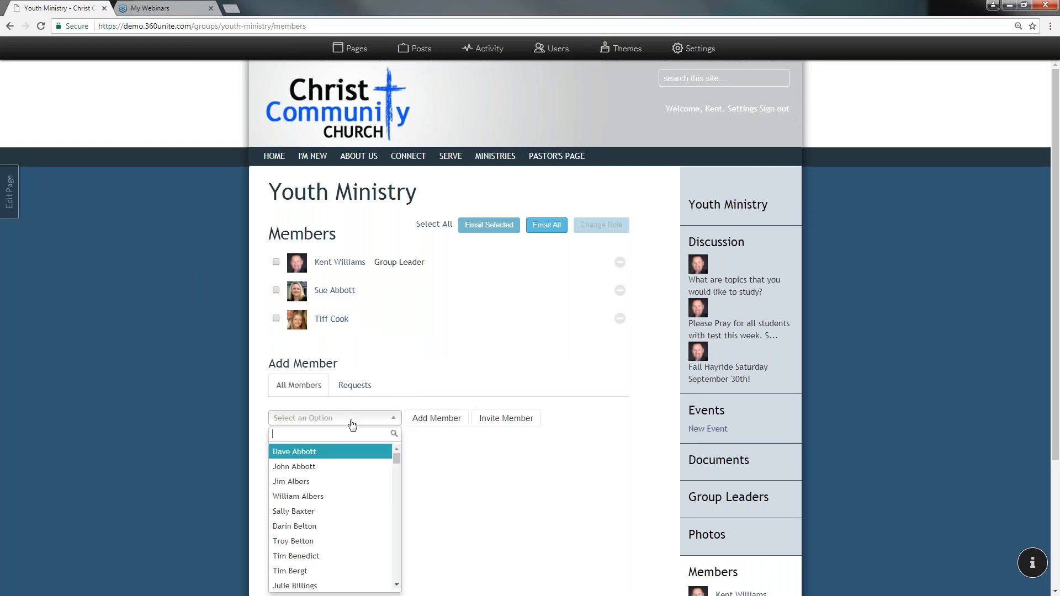
text(pa)
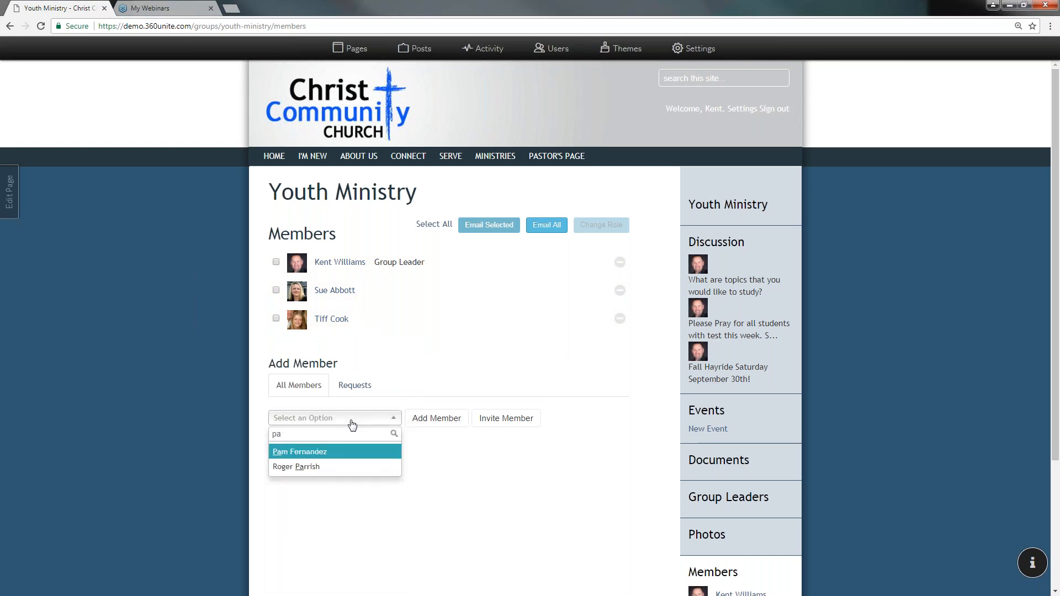
text(m)
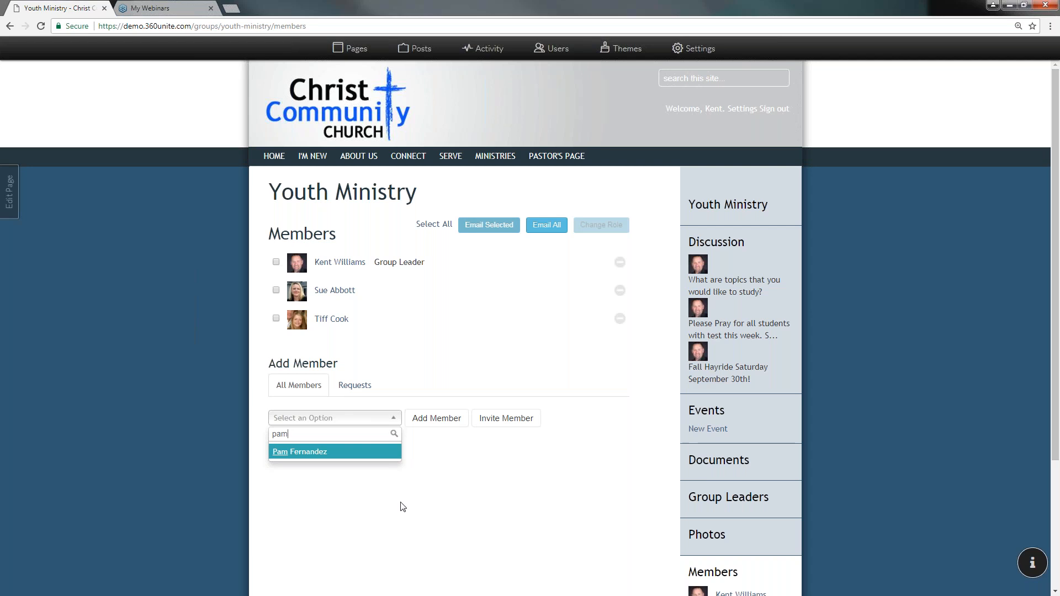
click(338, 453)
click(433, 425)
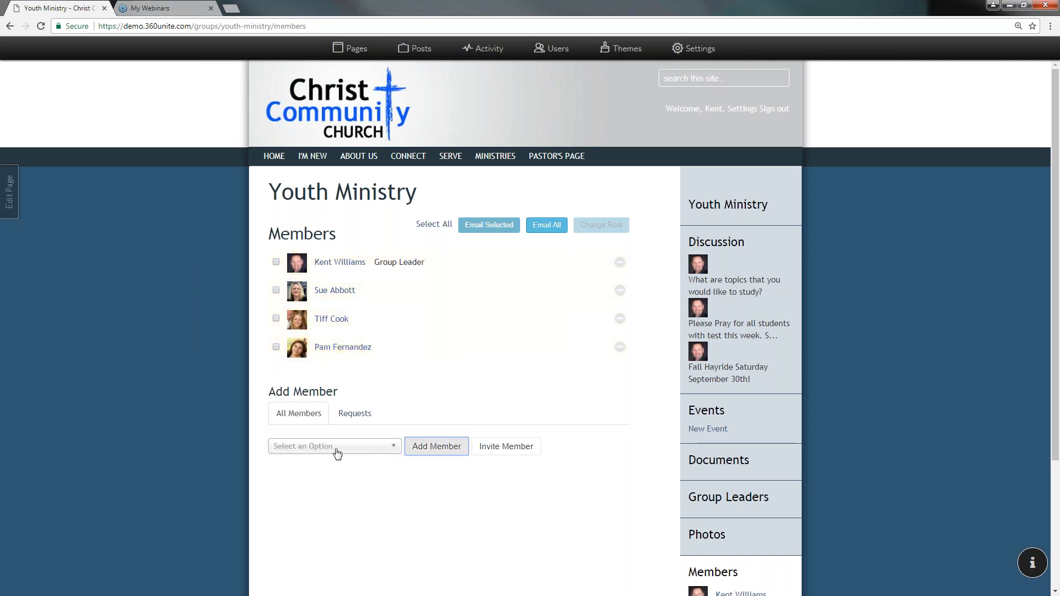
- Find another person by first name in the all-members list and invite them to join the group
click(334, 452)
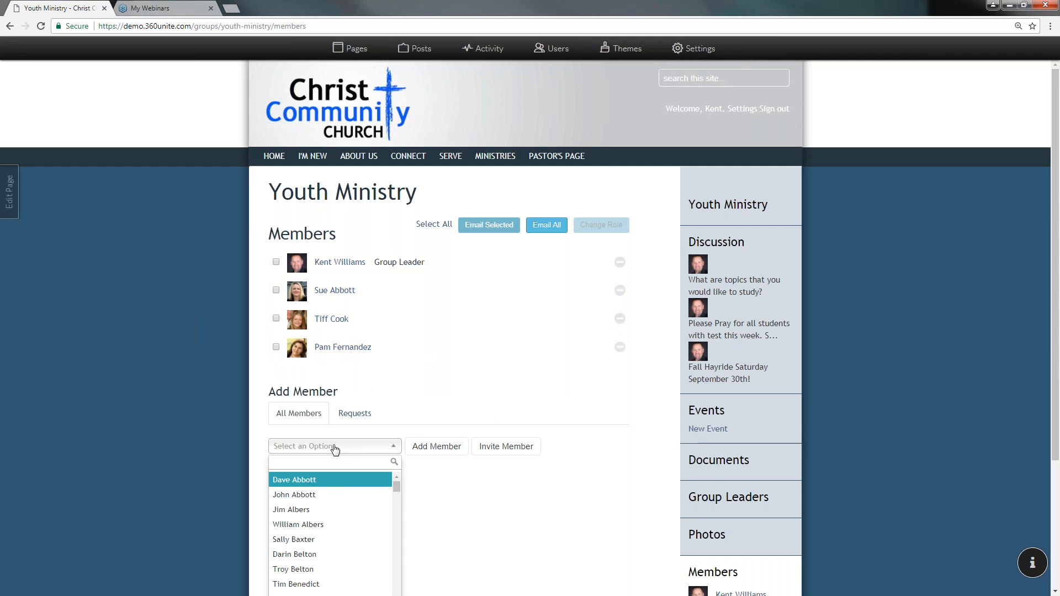
text(Troy)
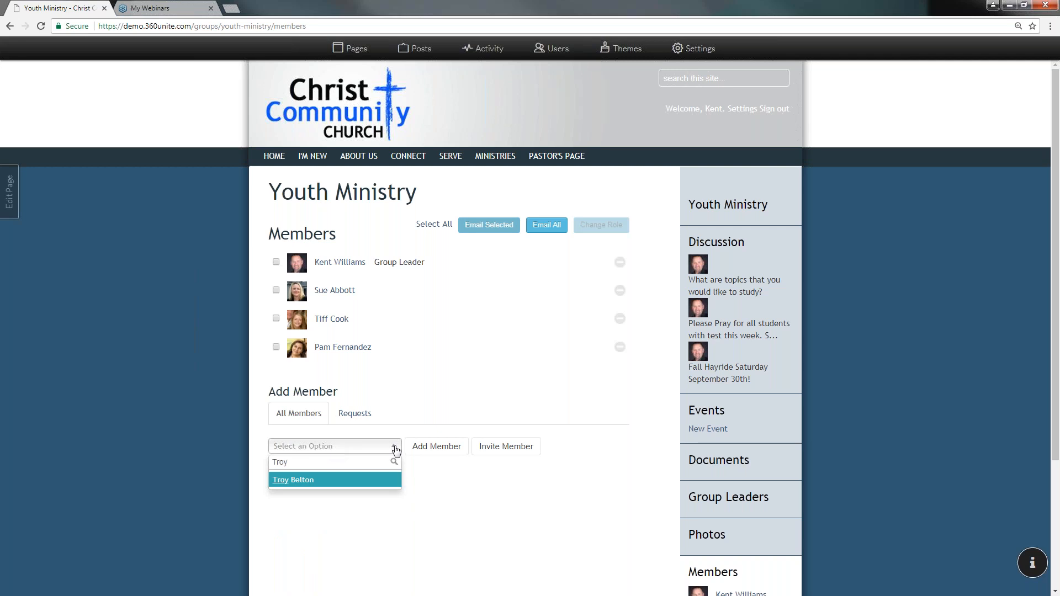
click(361, 480)
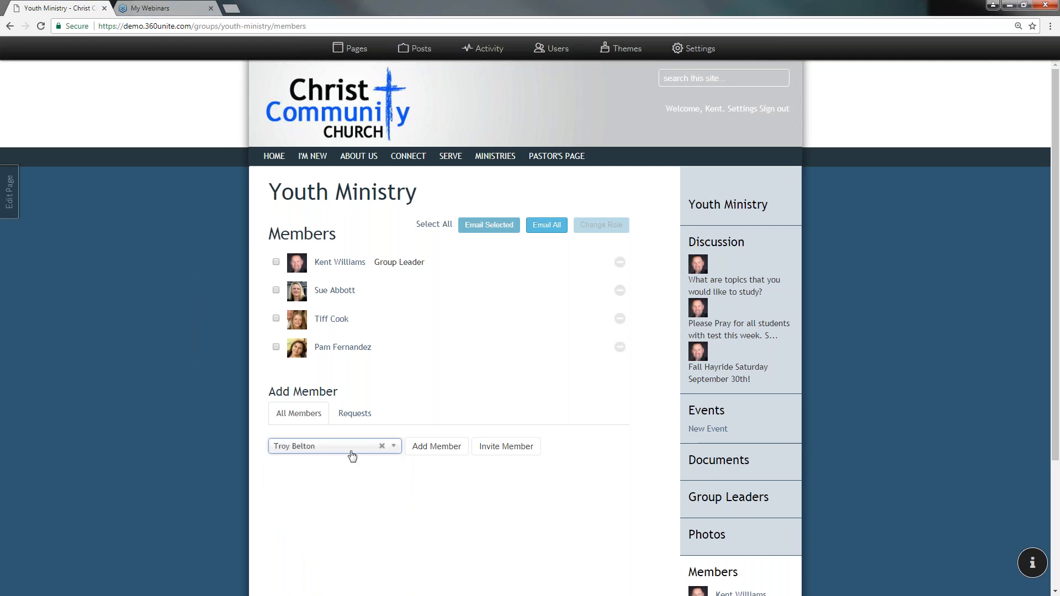
click(503, 451)
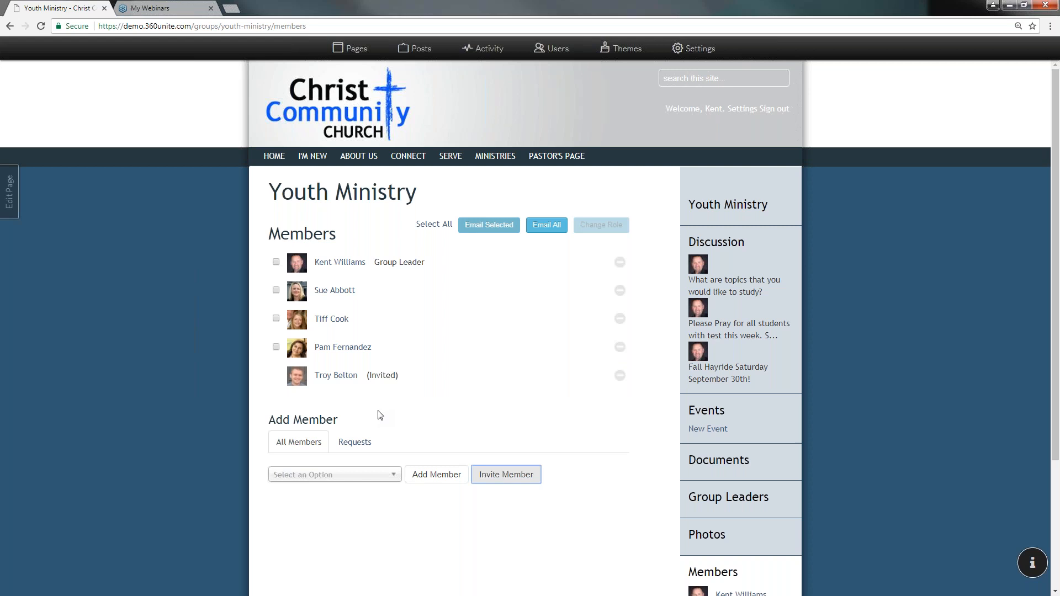
- Check the group's join requests and return to the all-members view
click(359, 443)
click(313, 444)
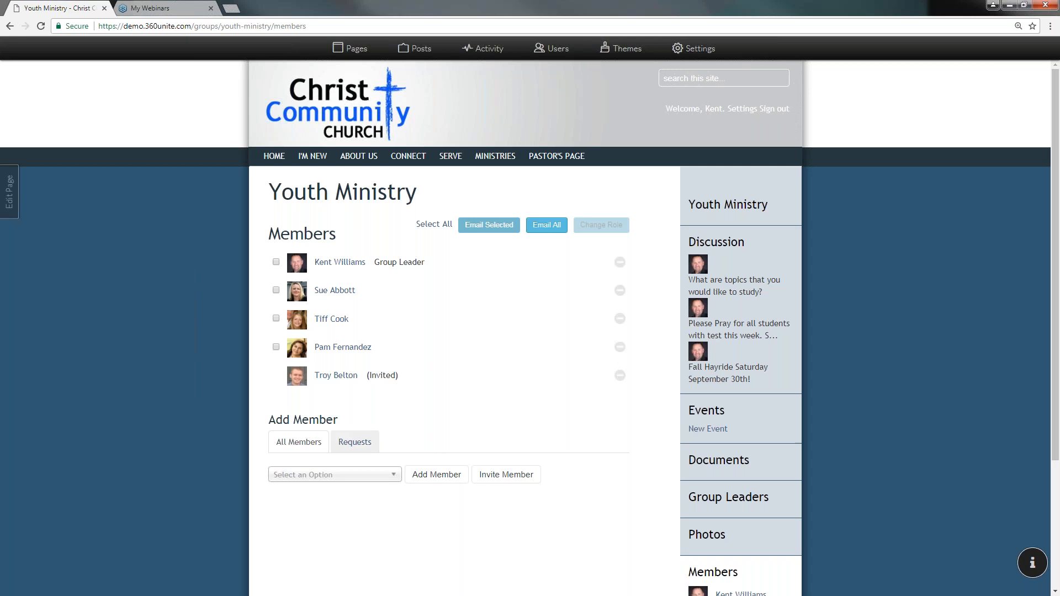
click(356, 447)
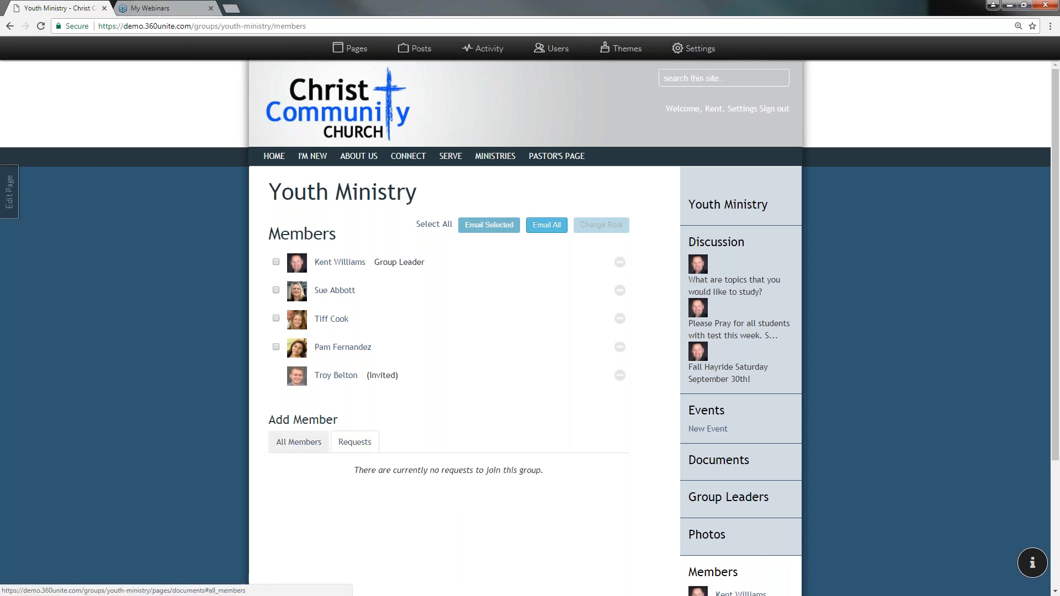
click(306, 448)
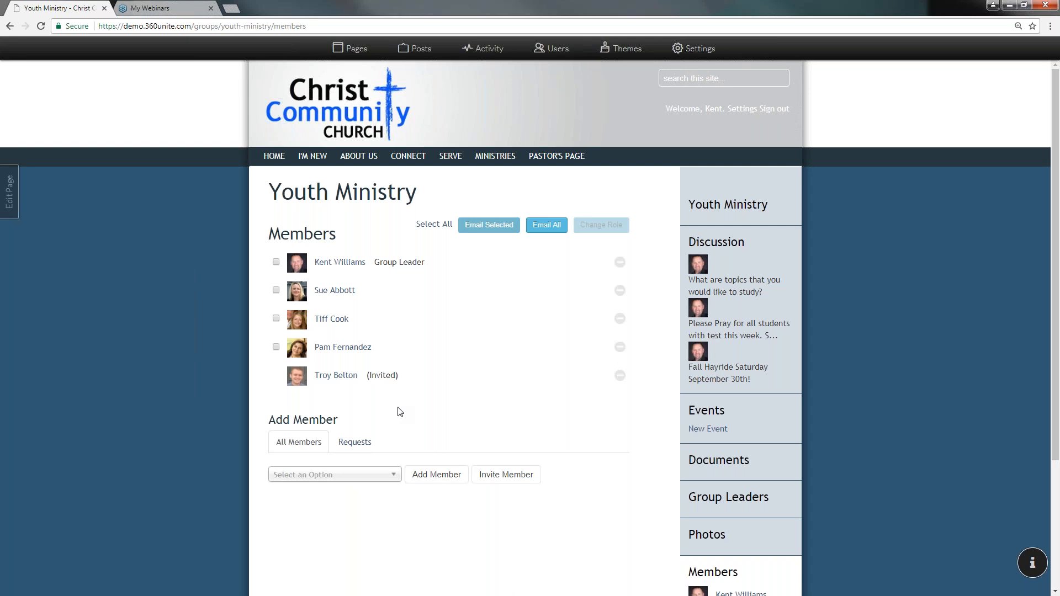
scroll(445, 420, down, 1)
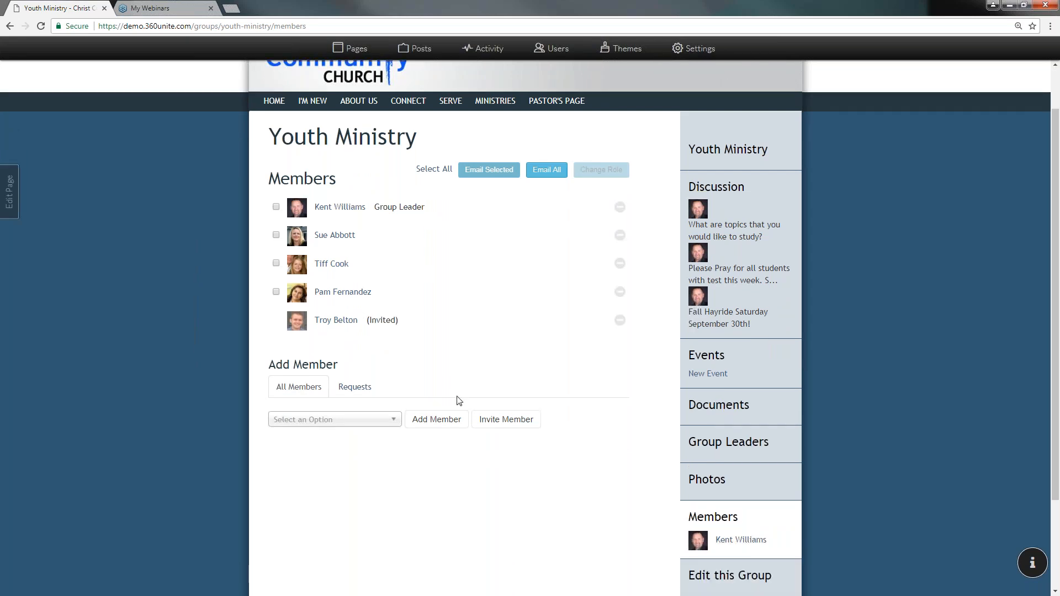
scroll(486, 401, down, 1)
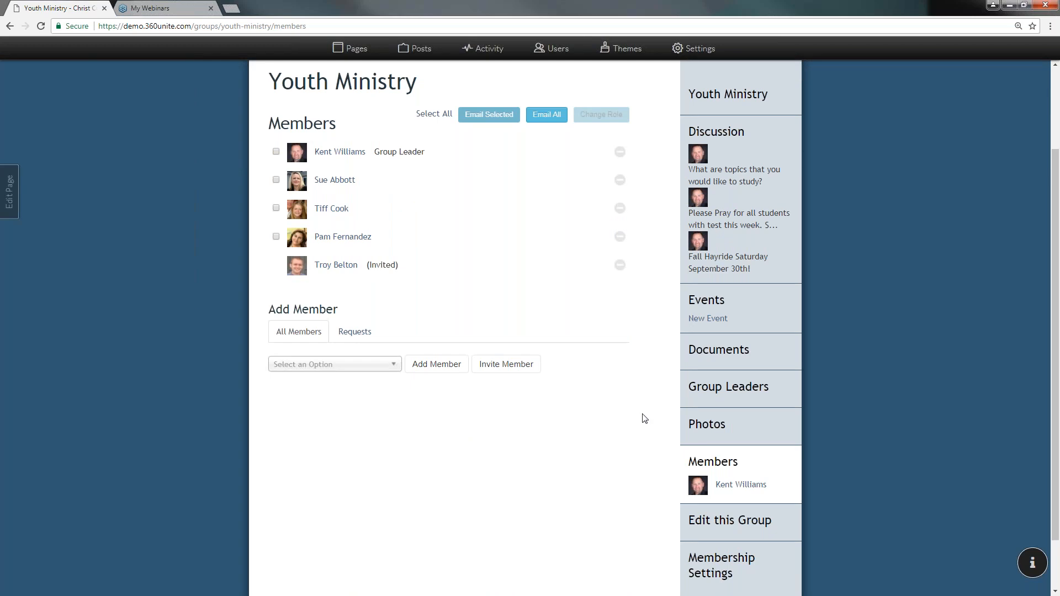
scroll(607, 420, down, 1)
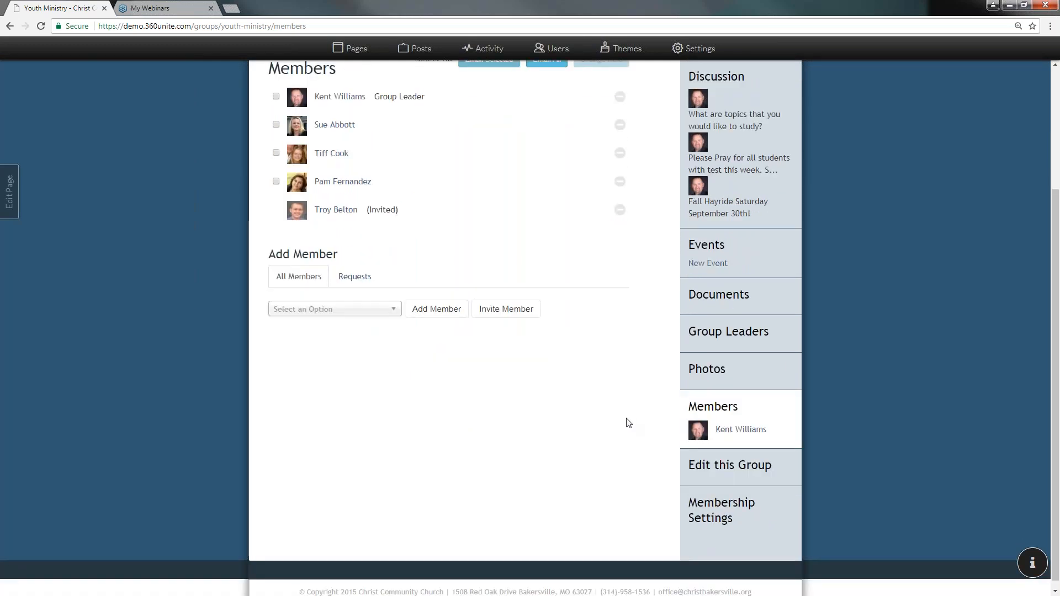
scroll(628, 423, up, 1)
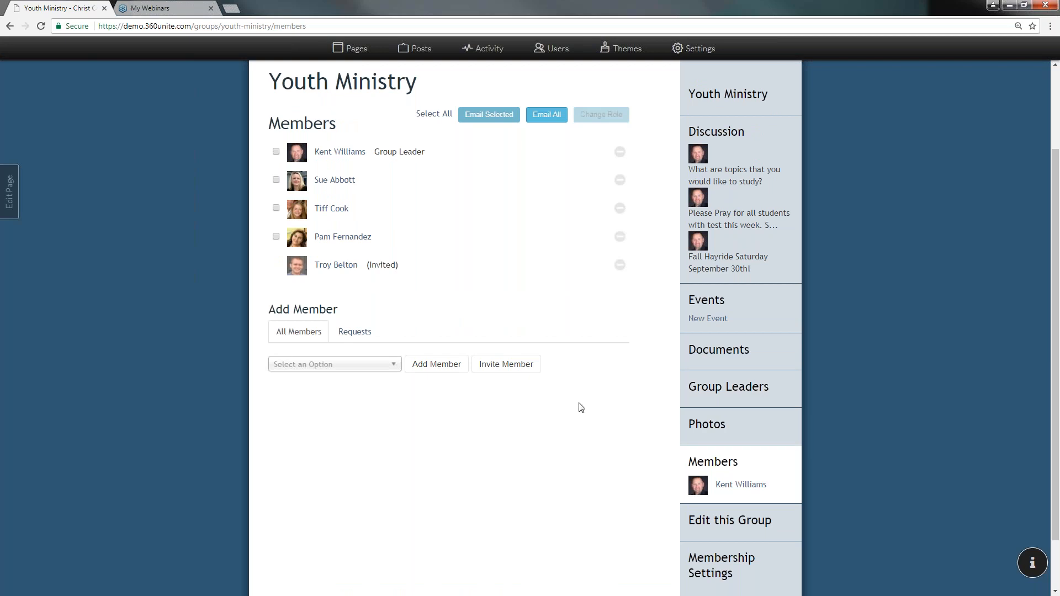
scroll(577, 405, up, 2)
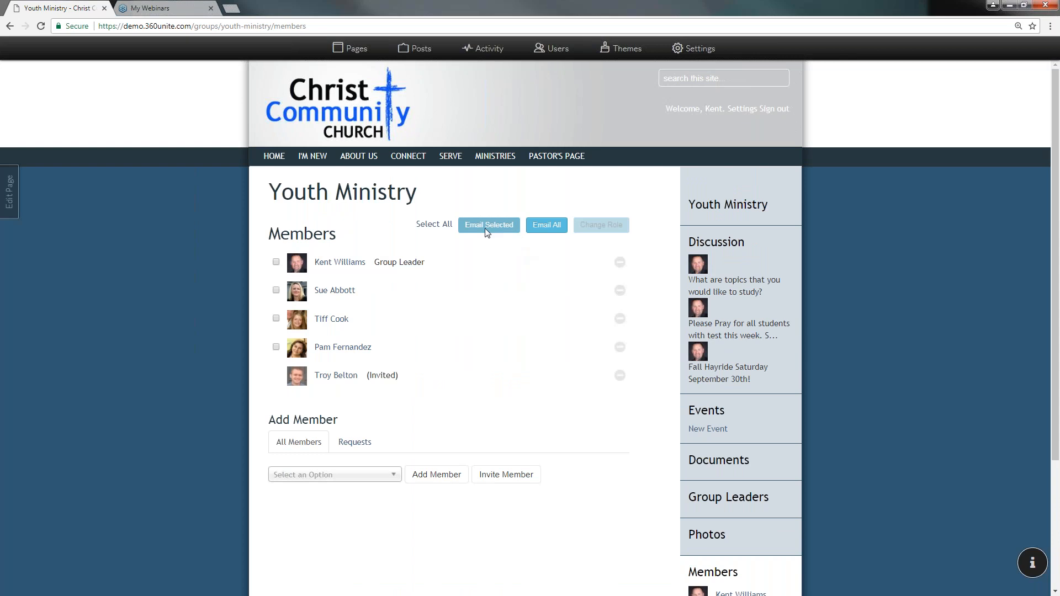
- Try selecting the first two members in the list for a group email, and clear both selections
click(276, 261)
click(276, 290)
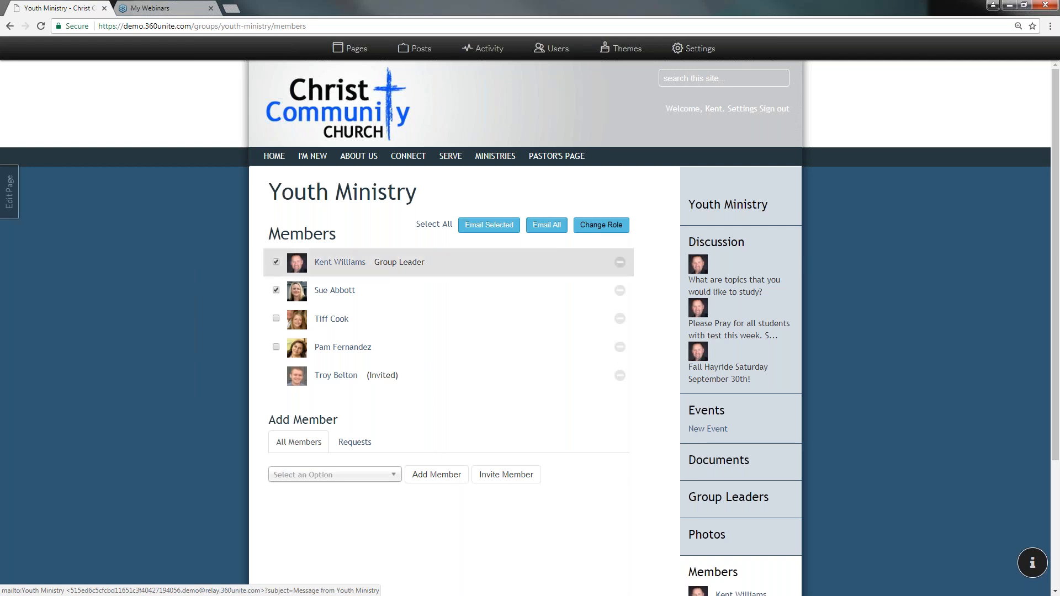
click(276, 263)
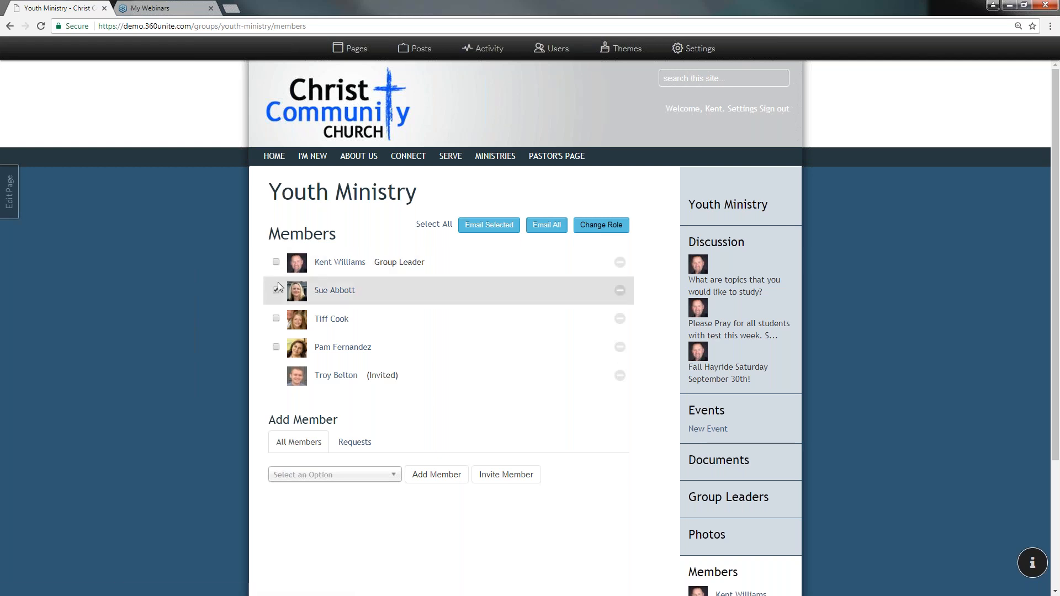
click(276, 290)
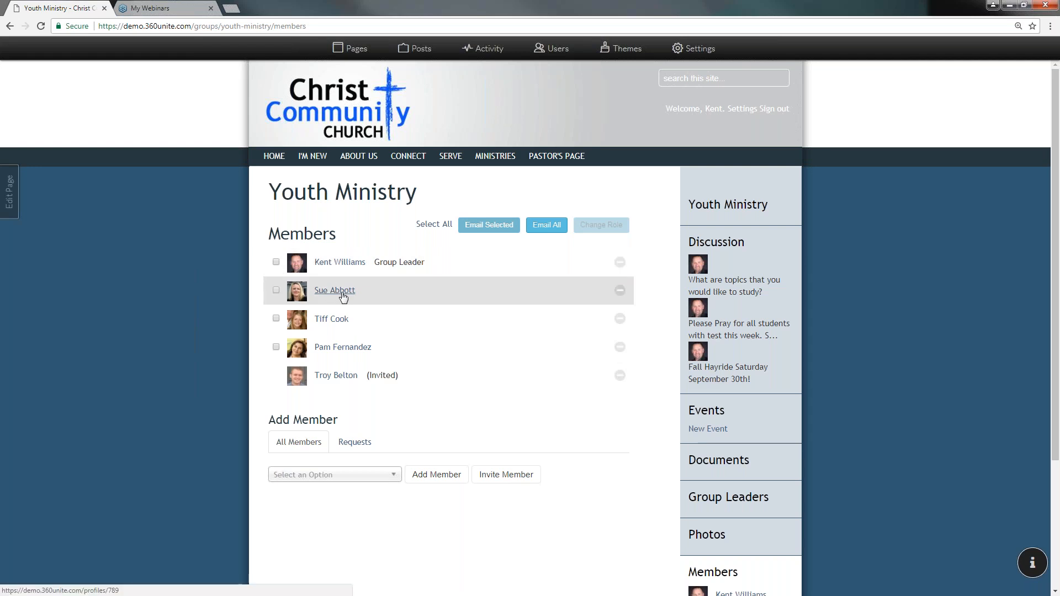
- Promote the second member in the list to group leader
click(276, 289)
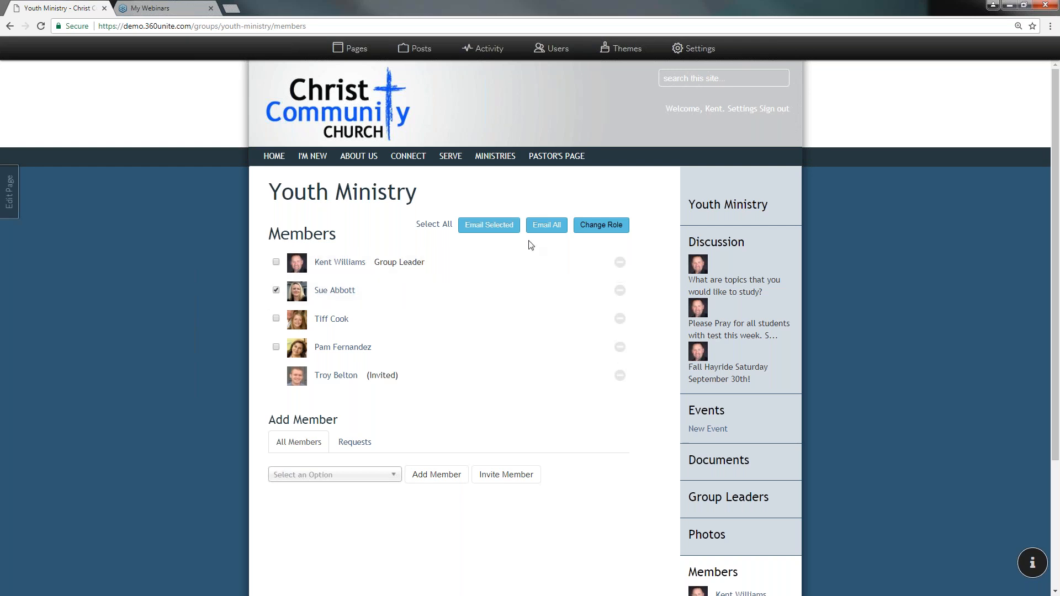
click(601, 225)
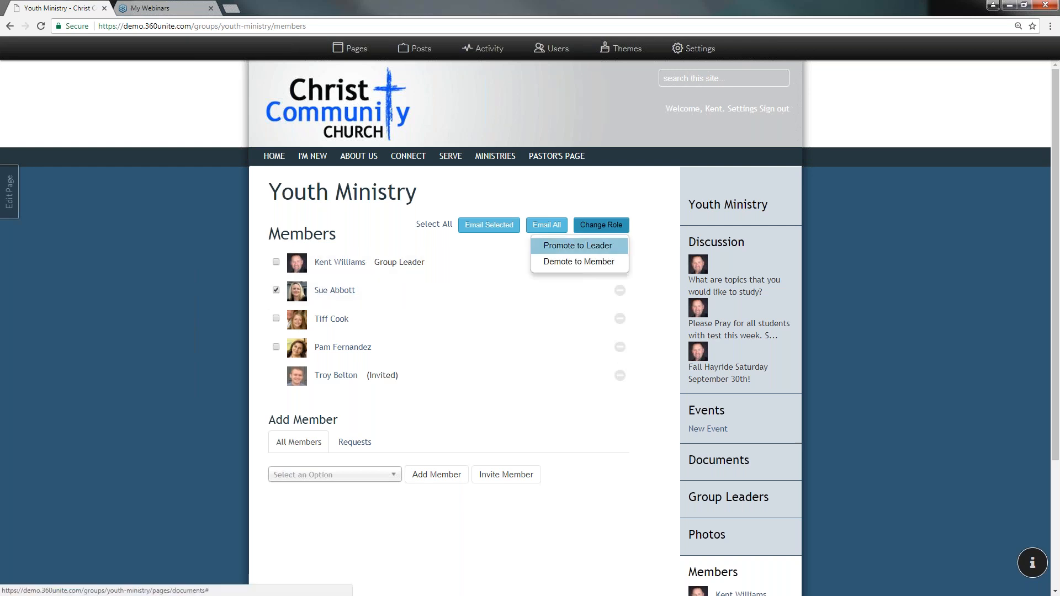
click(575, 246)
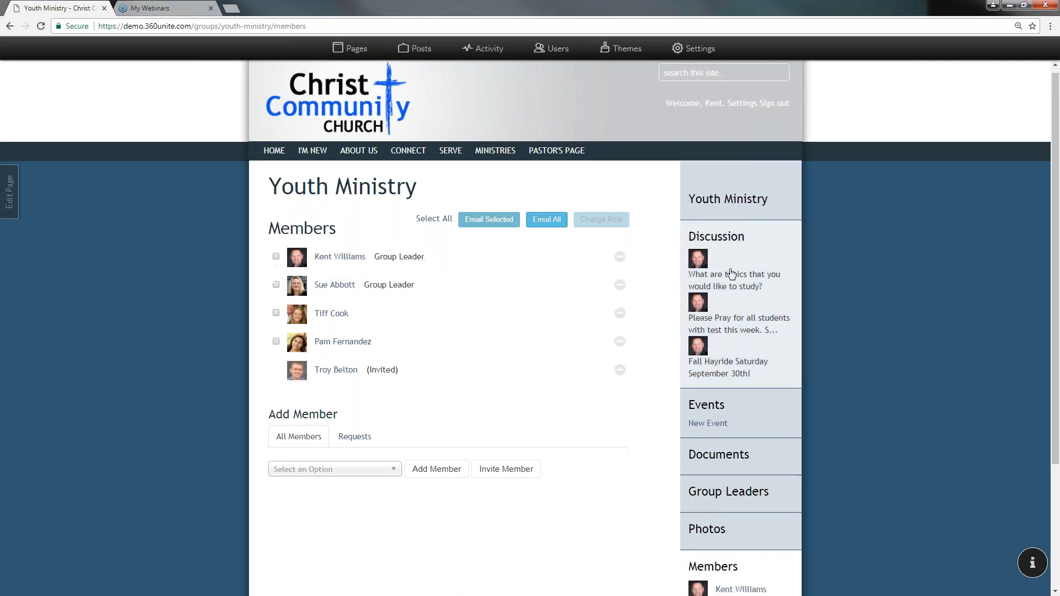
scroll(726, 274, down, 2)
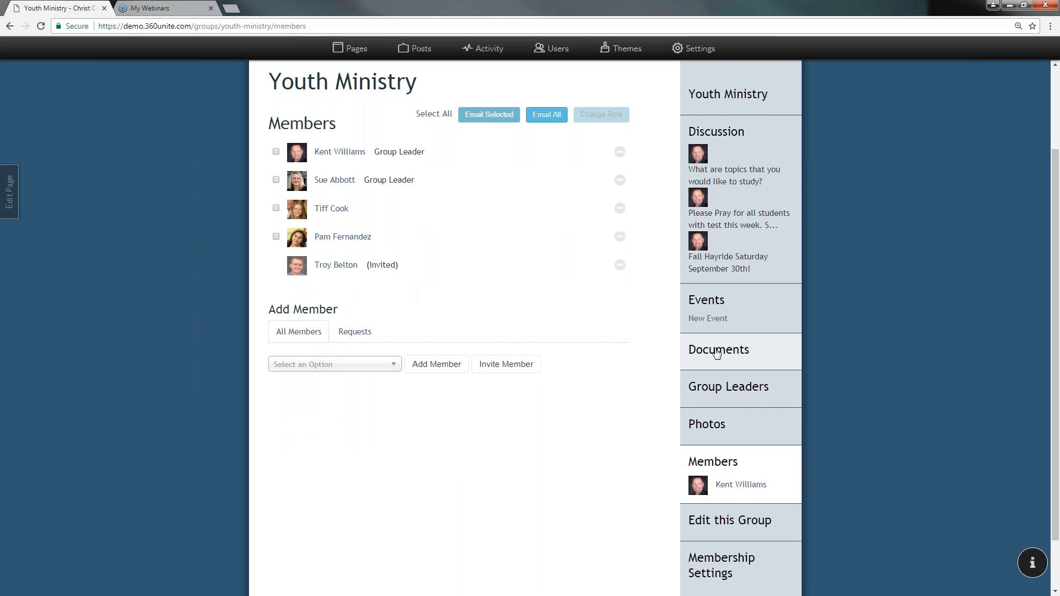
scroll(714, 261, up, 1)
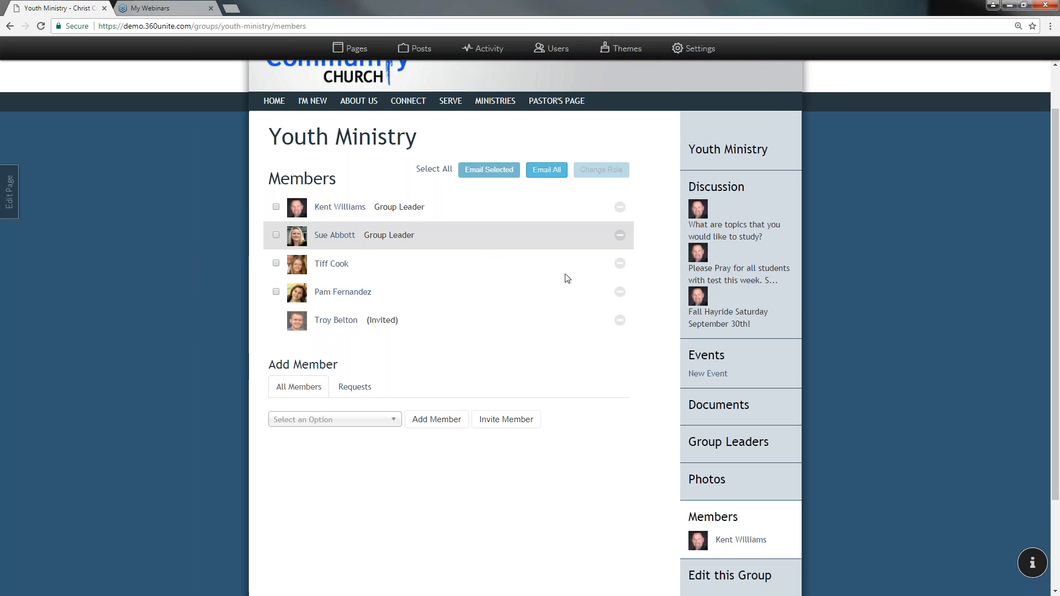
scroll(716, 431, down, 1)
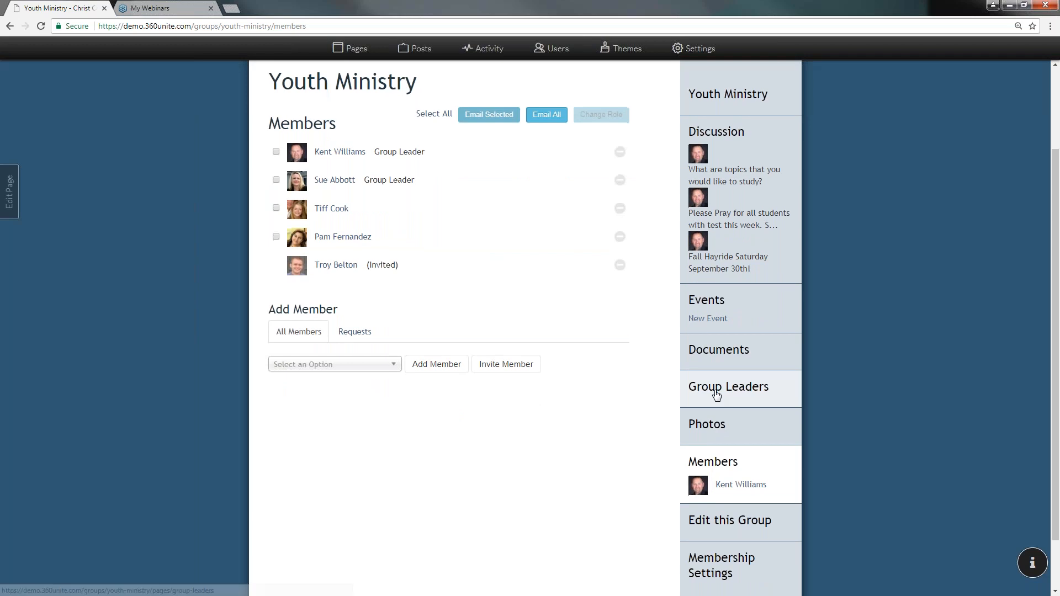
scroll(716, 393, down, 1)
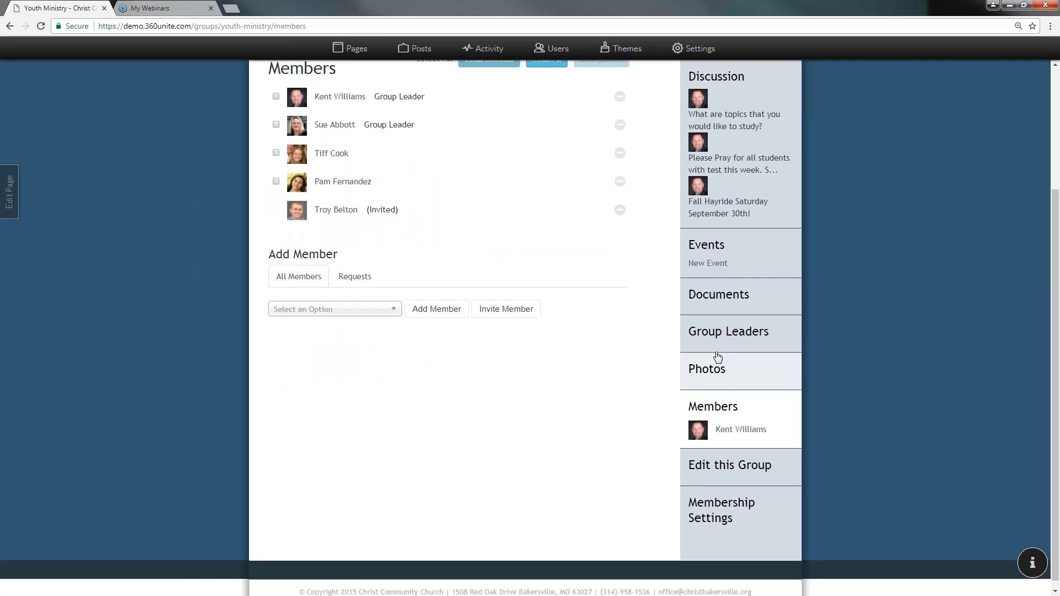
- Open the group's events calendar and start a new event on September 20, 2017
scroll(718, 358, up, 1)
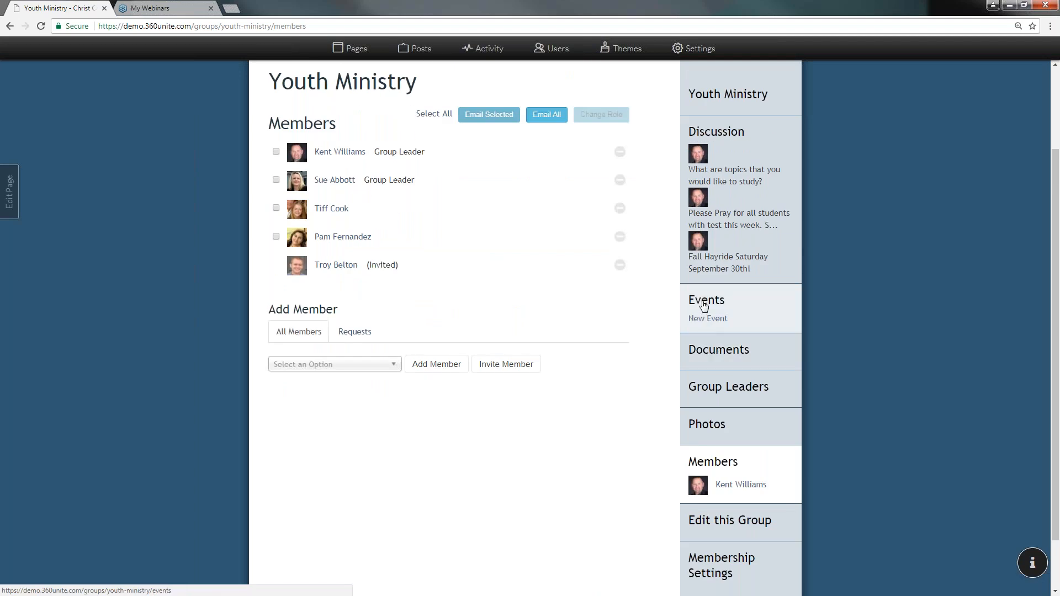
click(704, 306)
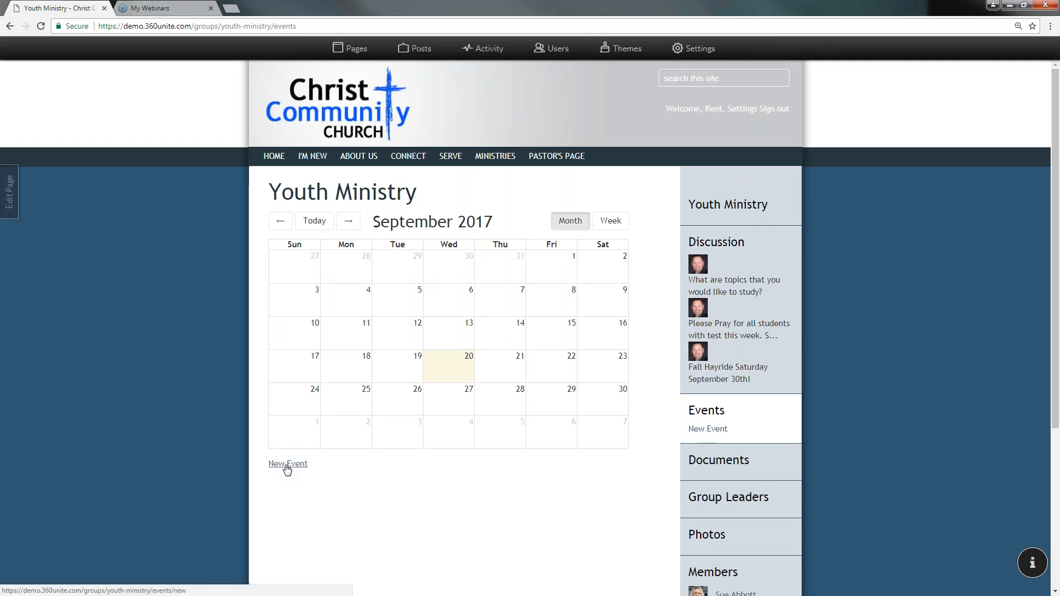
click(447, 369)
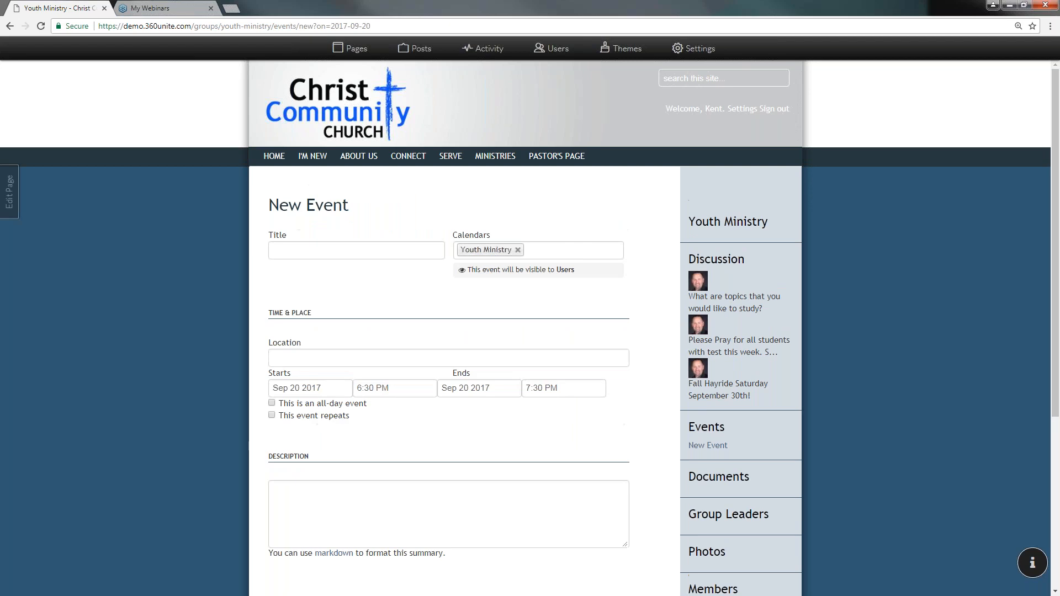
- Title the new event "Wednesday Night Youth" and set its location to "Youth Room"
click(315, 252)
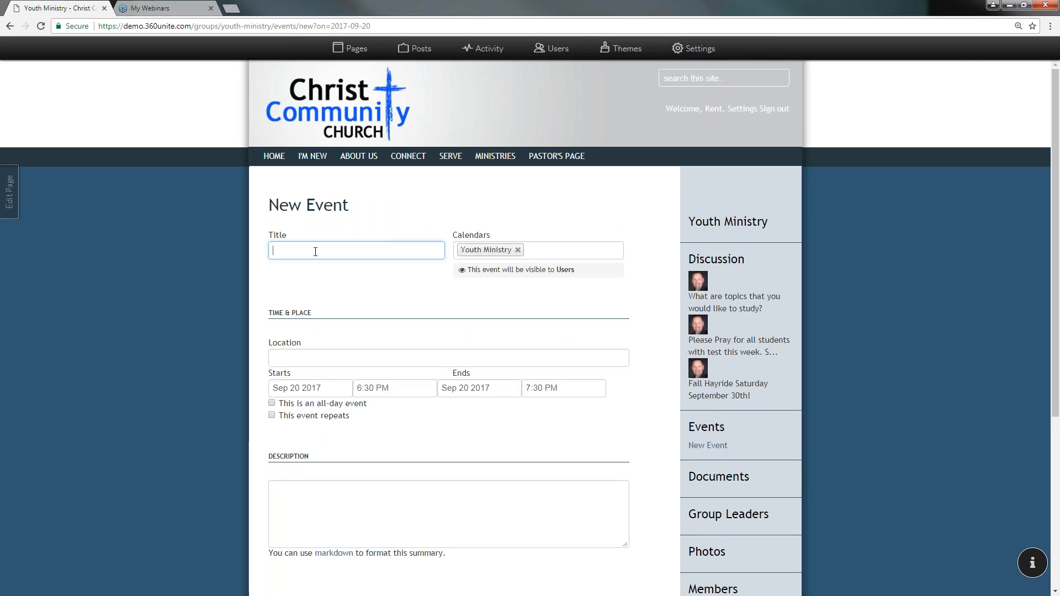
text(Youth)
key(BackSpace)
key(BackSpace)
key(BackSpace)
key(BackSpace)
text(Wed)
key(BackSpace)
text(dnesday)
key(Tab)
click(308, 282)
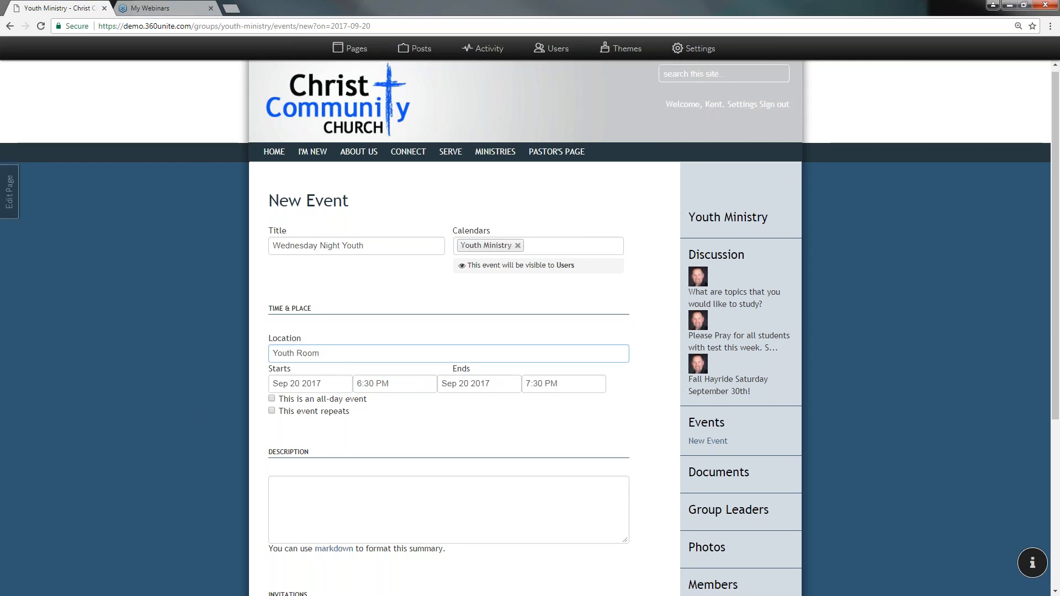
- Set the event's end time to 8:00 PM
scroll(354, 381, down, 1)
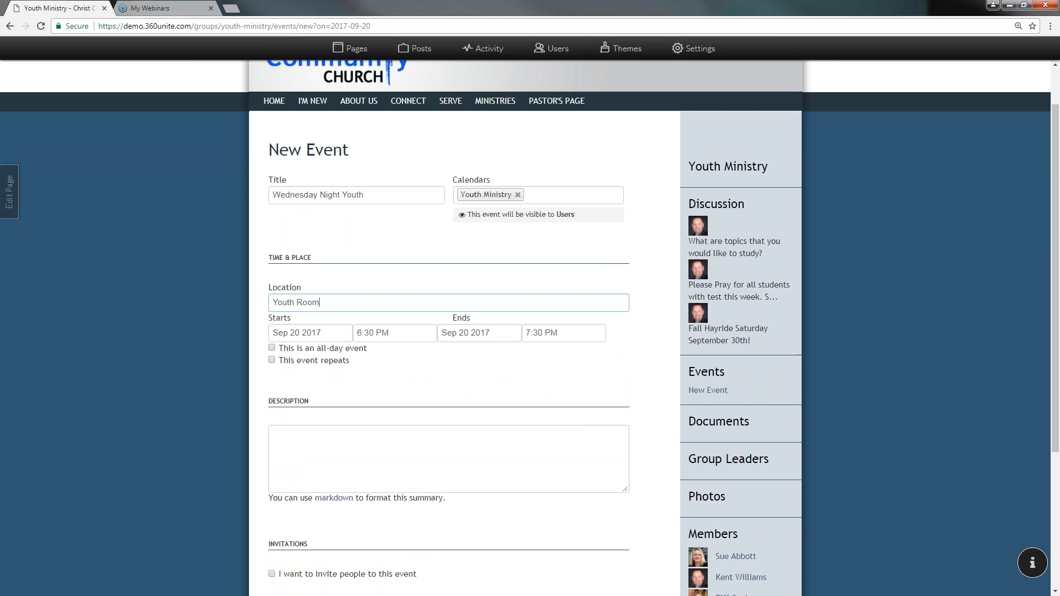
click(544, 333)
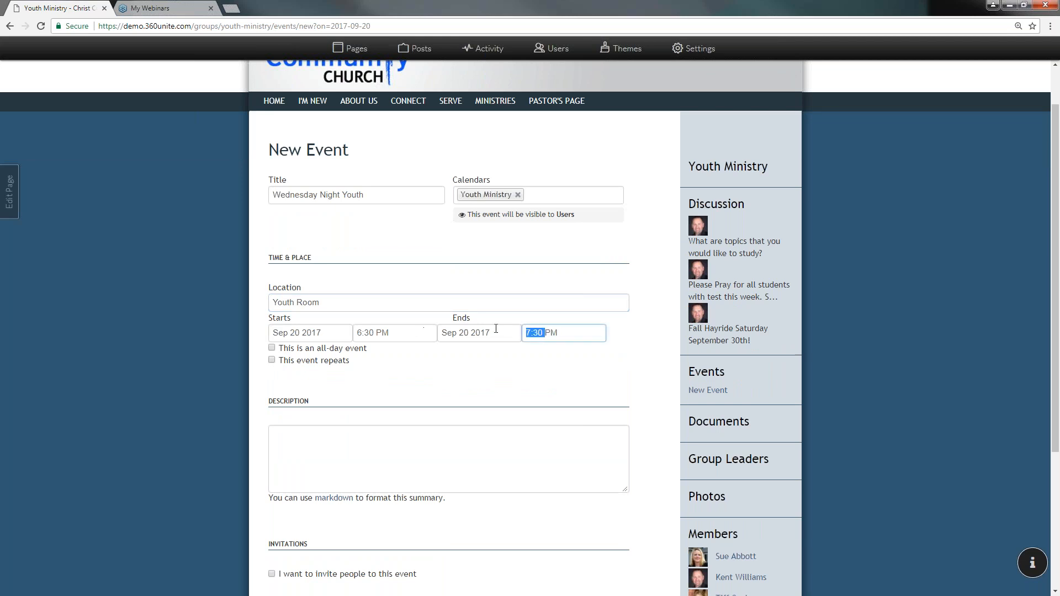
key(Tab)
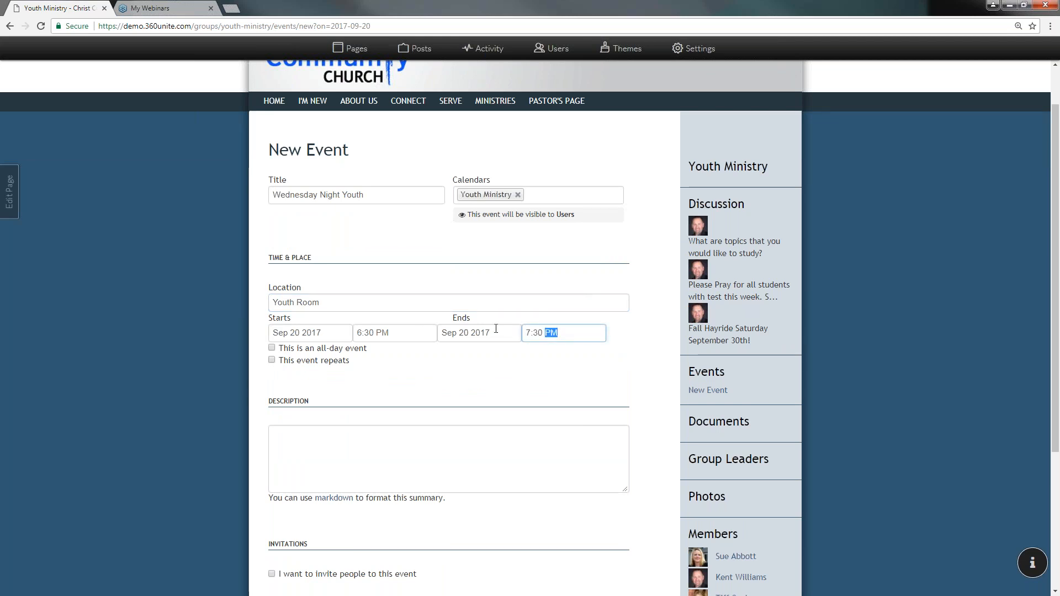
click(526, 333)
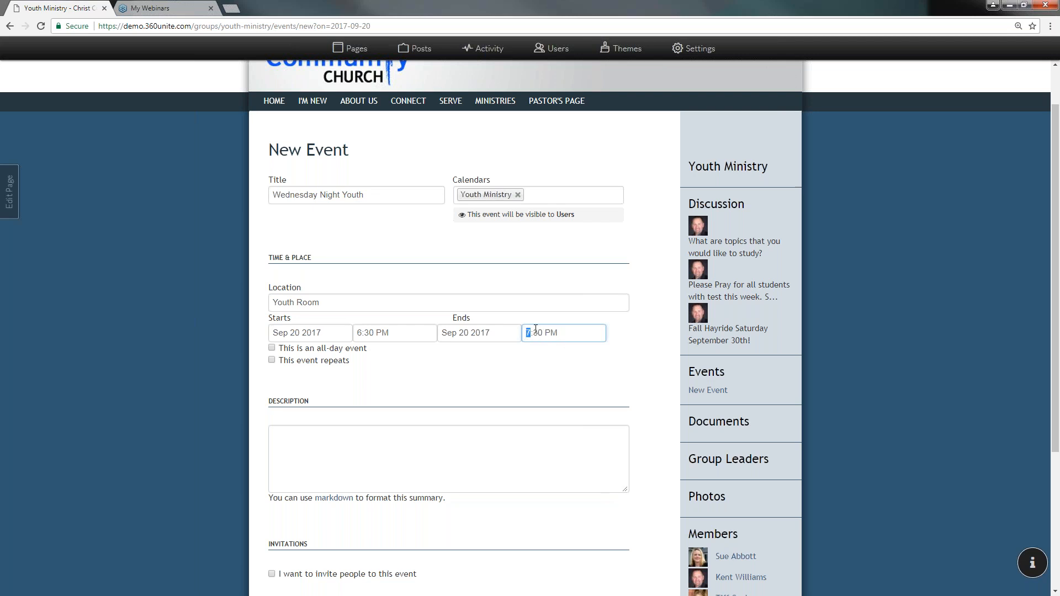
click(547, 335)
- Paste the description starting "You are invited to join us on Wednesday nights" into the event and remove its leading "1." numbering
click(292, 427)
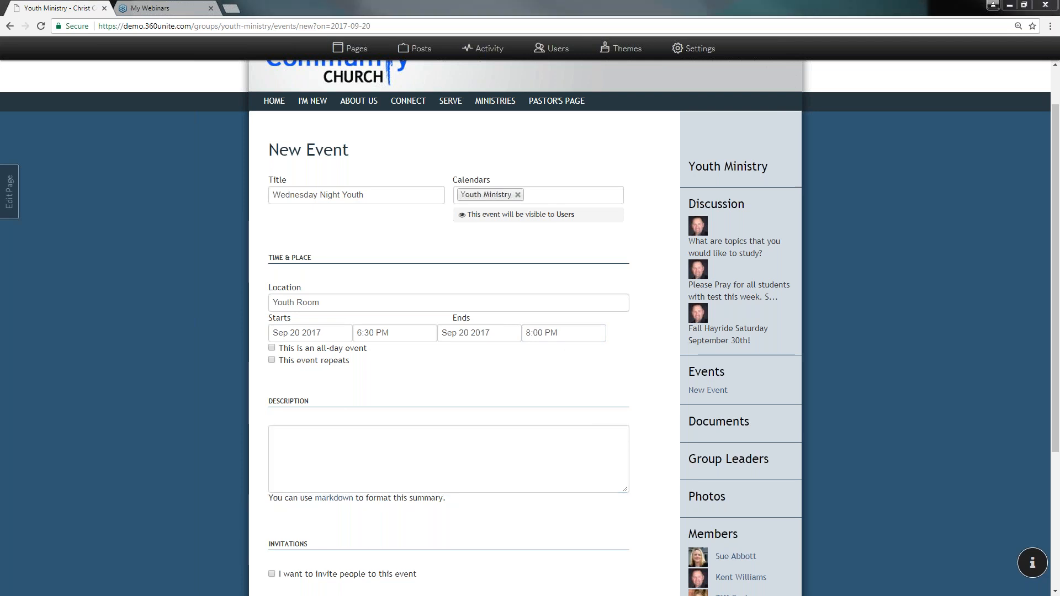
click(303, 433)
text(1.	You are invited to join us on Wednesday nights as we explore God’s truth, experience His grace, and express His love. No matter where you are in your relationship with Jesus, we’d love for you to come and see if this is your thing.)
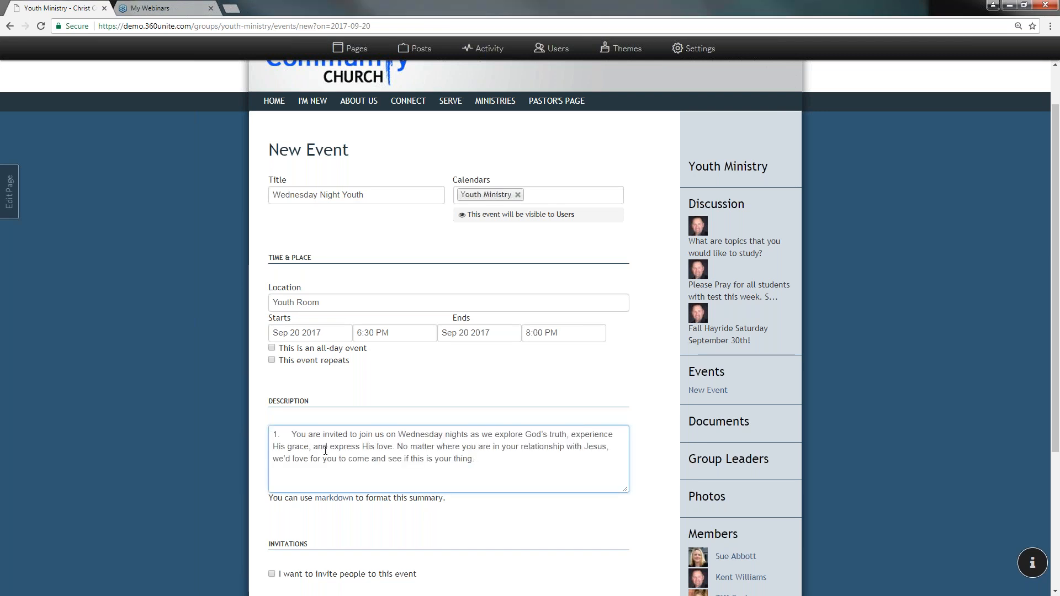
drag(291, 434, 256, 435)
key(BackSpace)
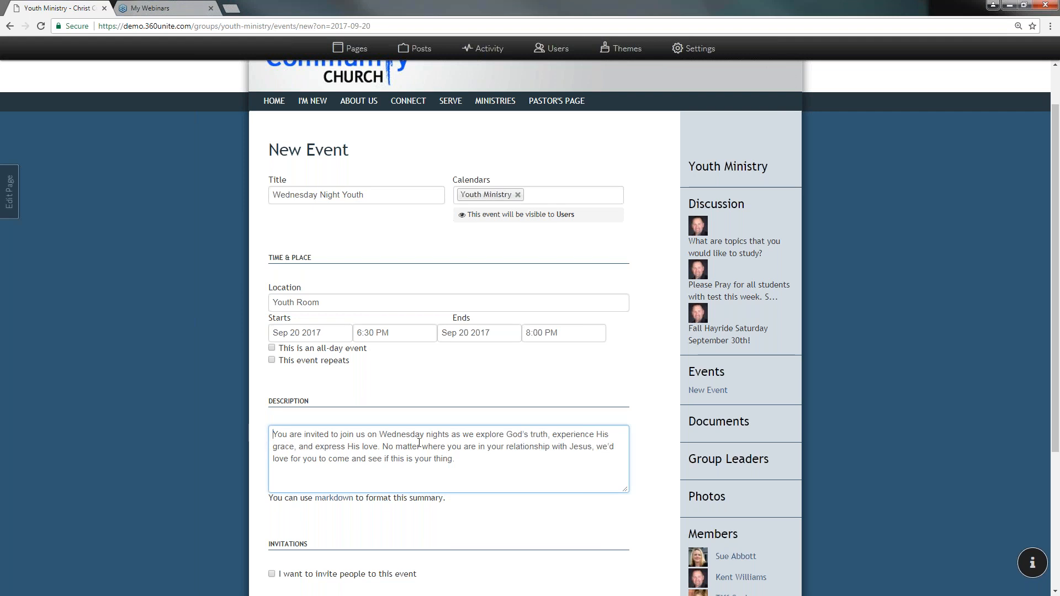
- Make the event repeat every single week on Wednesday
scroll(419, 443, down, 1)
scroll(331, 332, down, 1)
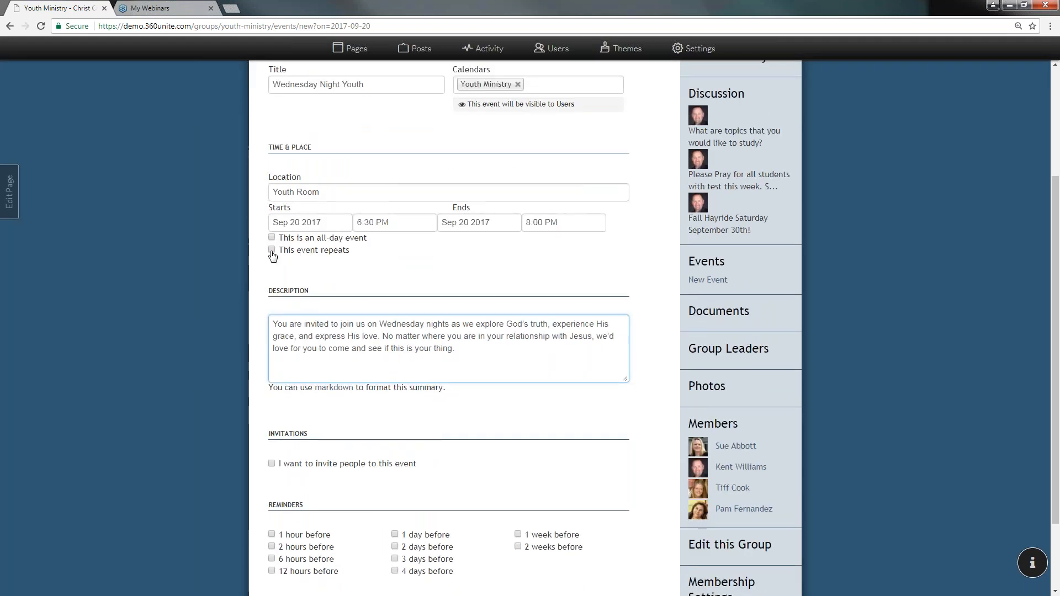
click(271, 250)
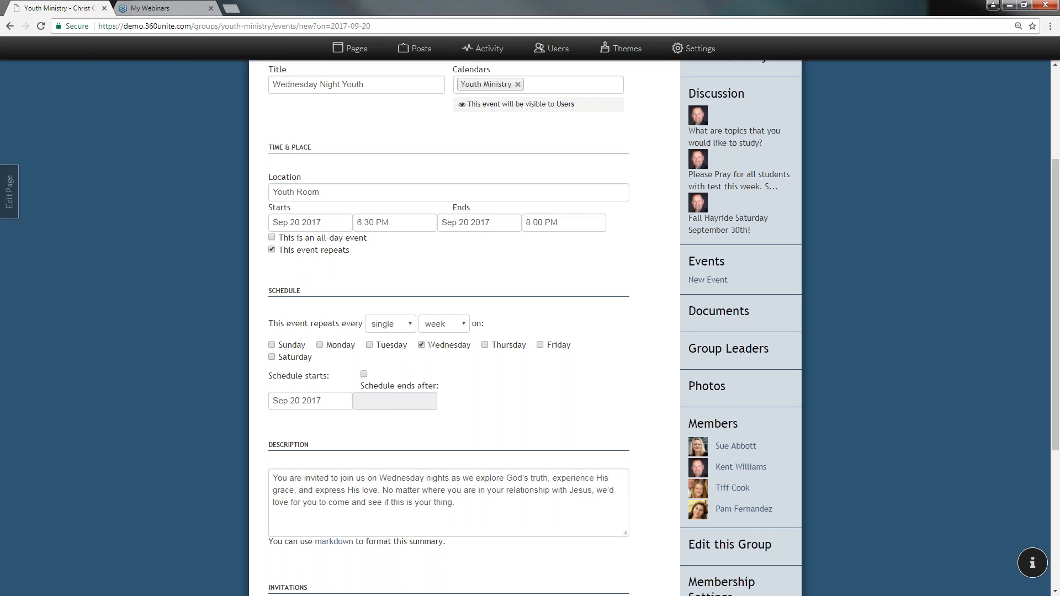
- Turn on invitations for the event and invite the first three people in the list
scroll(406, 359, down, 1)
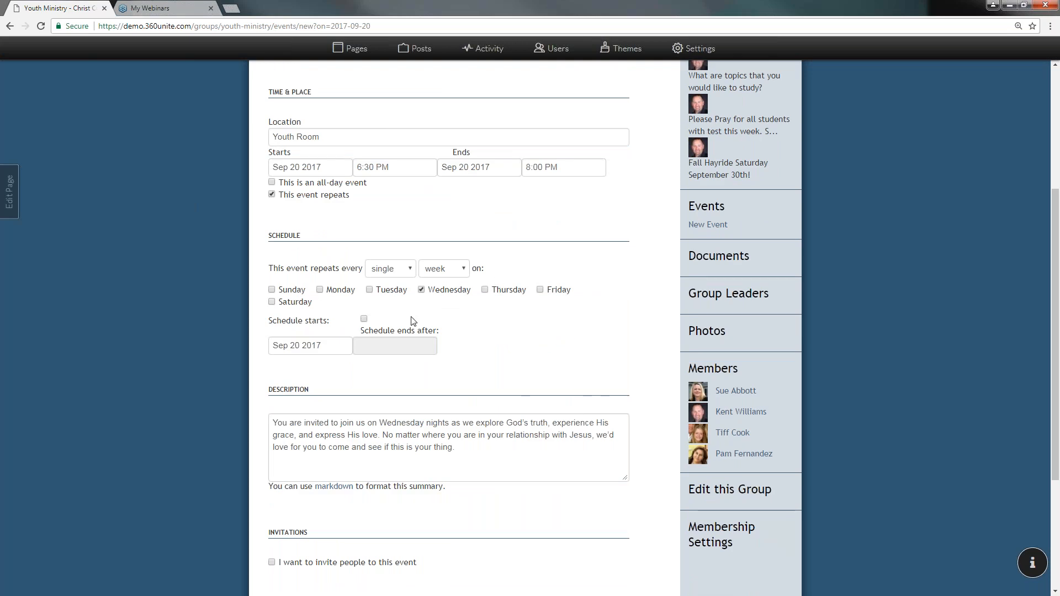
scroll(405, 295, down, 1)
scroll(386, 285, down, 1)
scroll(373, 288, down, 1)
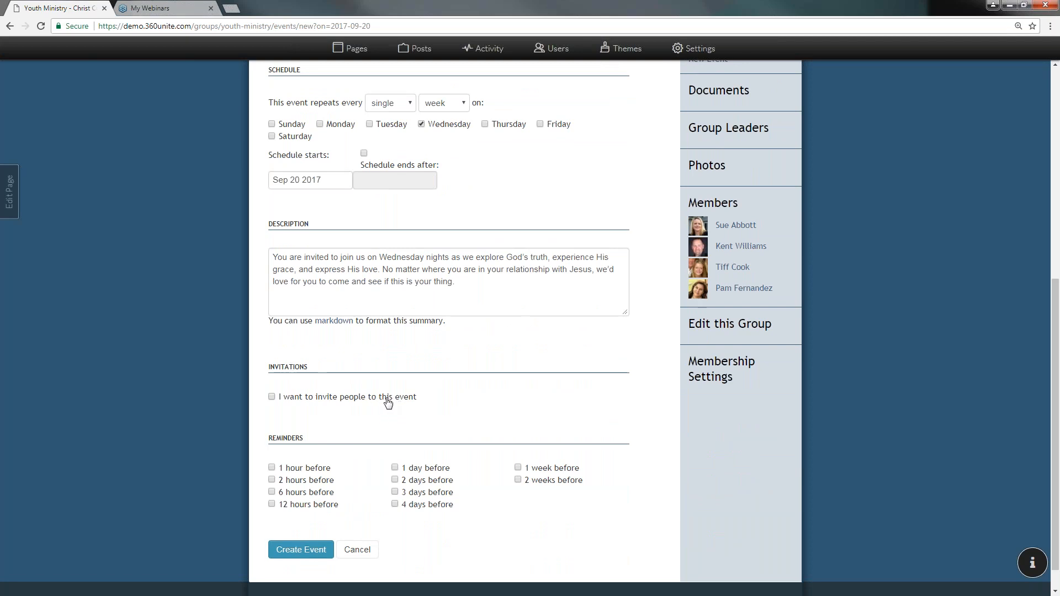
click(271, 396)
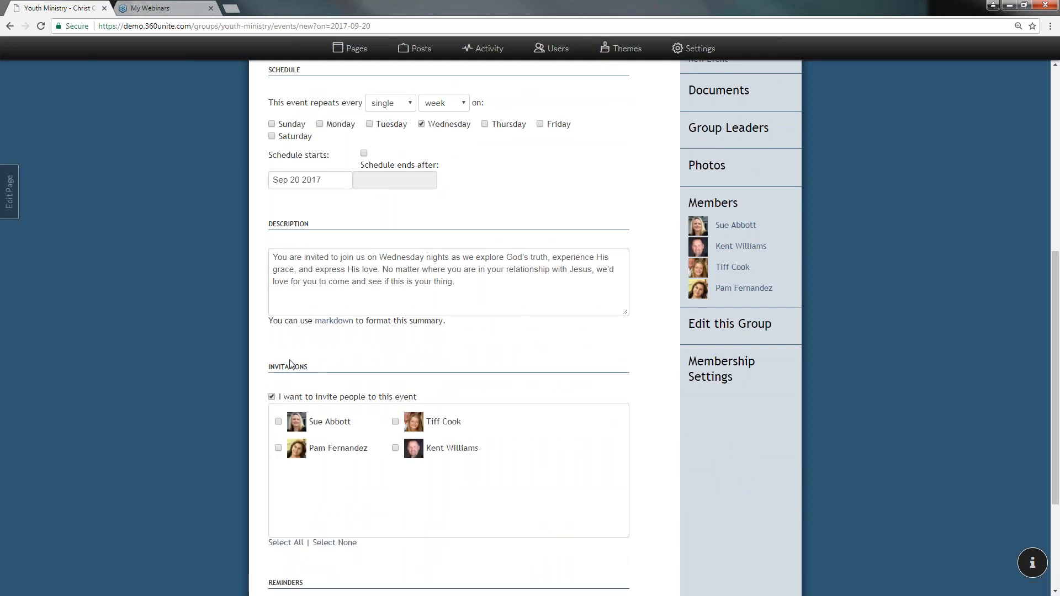
scroll(332, 381, down, 2)
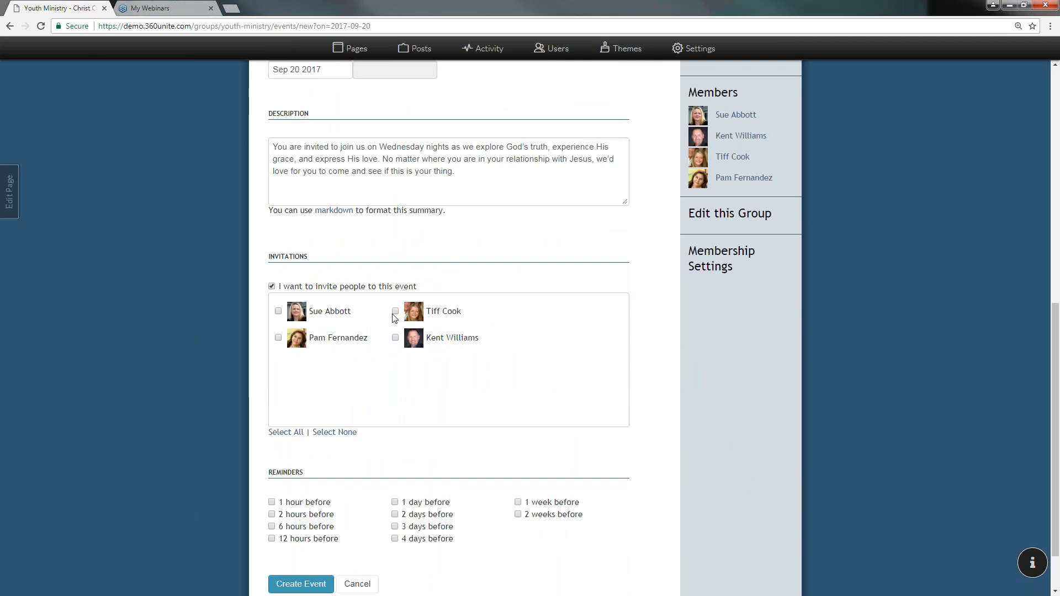
click(395, 313)
click(279, 311)
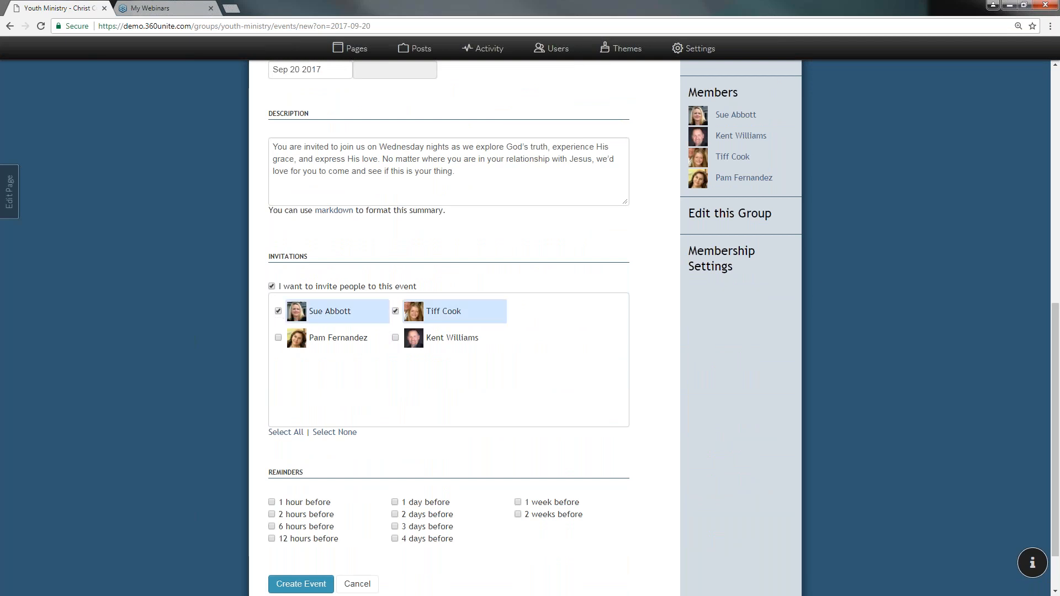
click(294, 335)
- Add a reminder 1 day before the event and create the event
scroll(298, 348, down, 1)
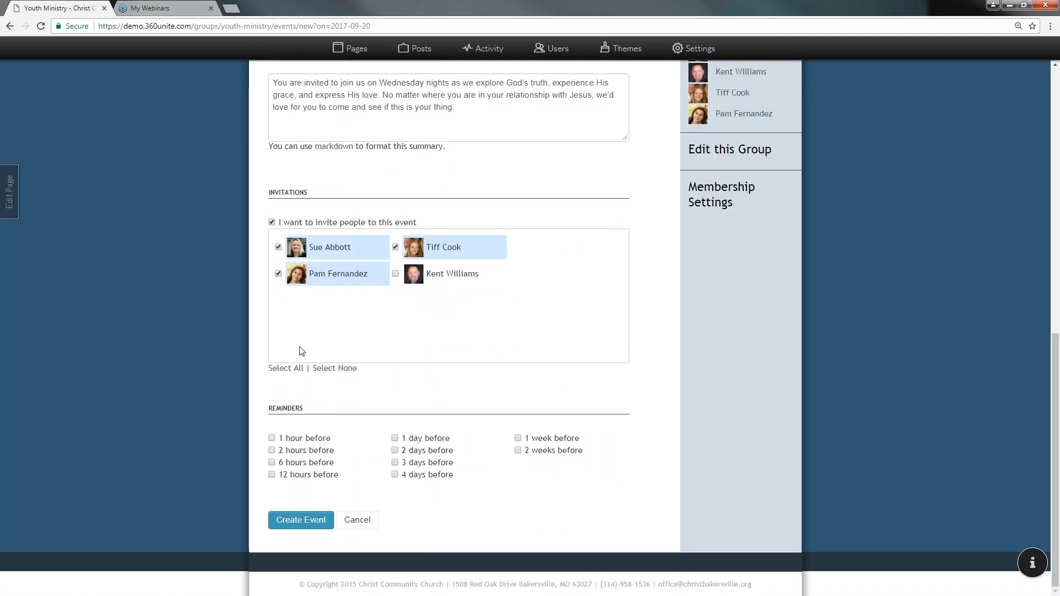
scroll(298, 353, up, 1)
scroll(284, 259, up, 1)
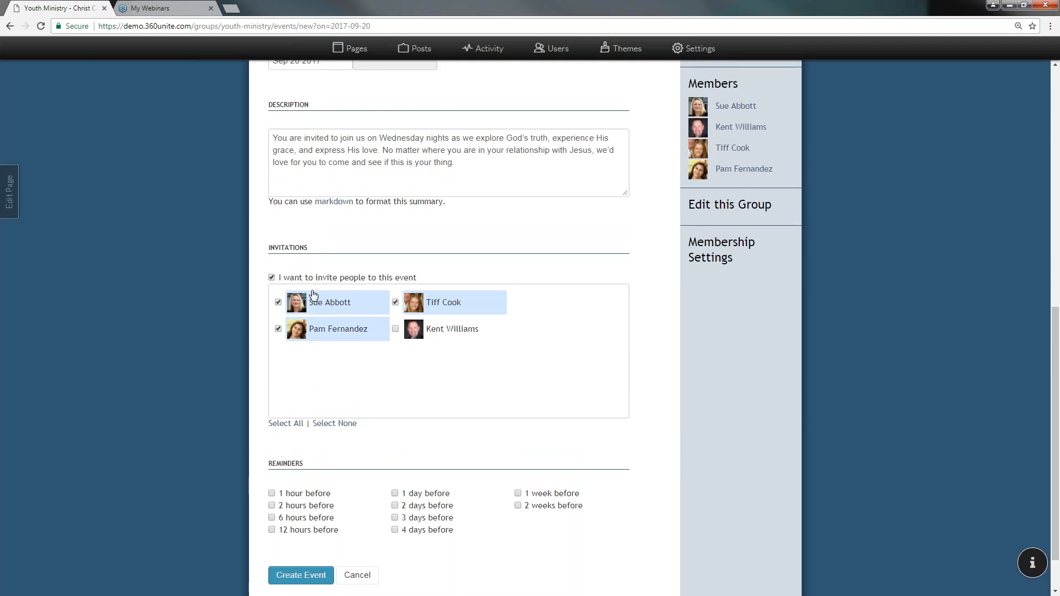
scroll(313, 298, down, 1)
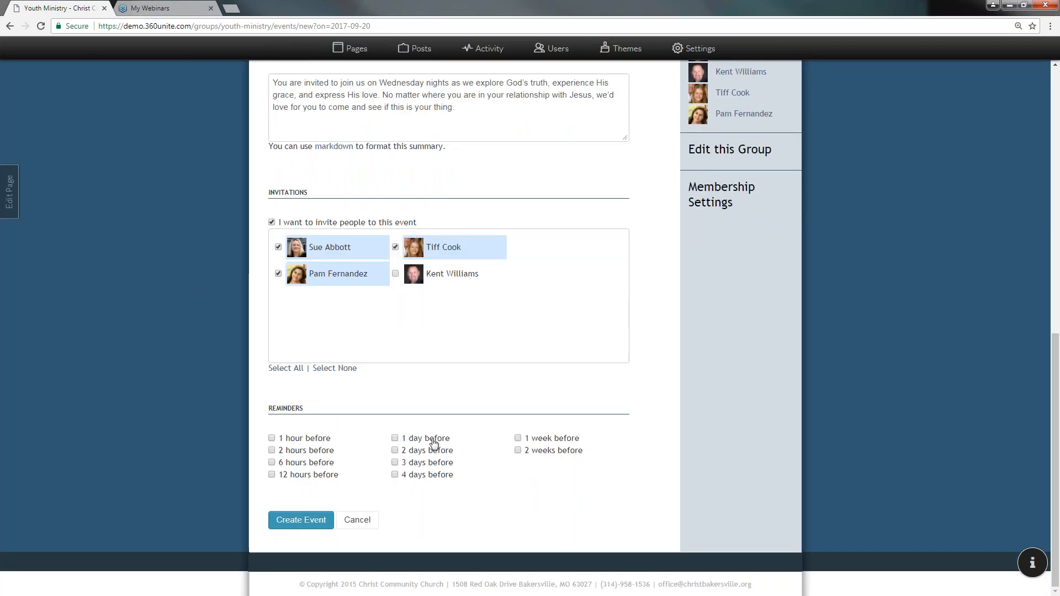
click(395, 440)
click(300, 522)
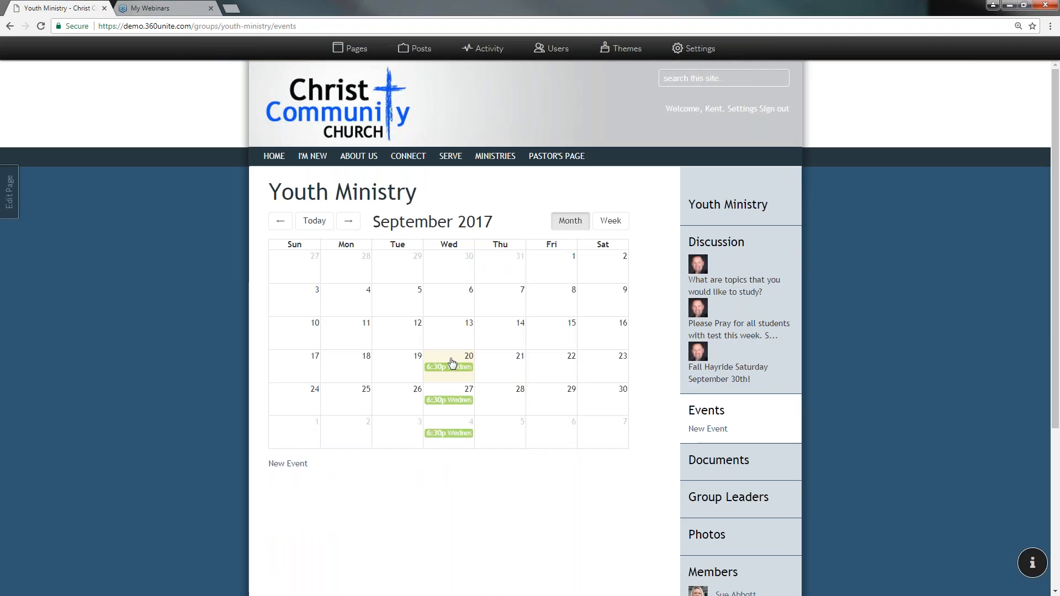
- Check the recurring event in the September and October 2017 calendar months and return to September
mouse_move(453, 368)
scroll(499, 368, down, 1)
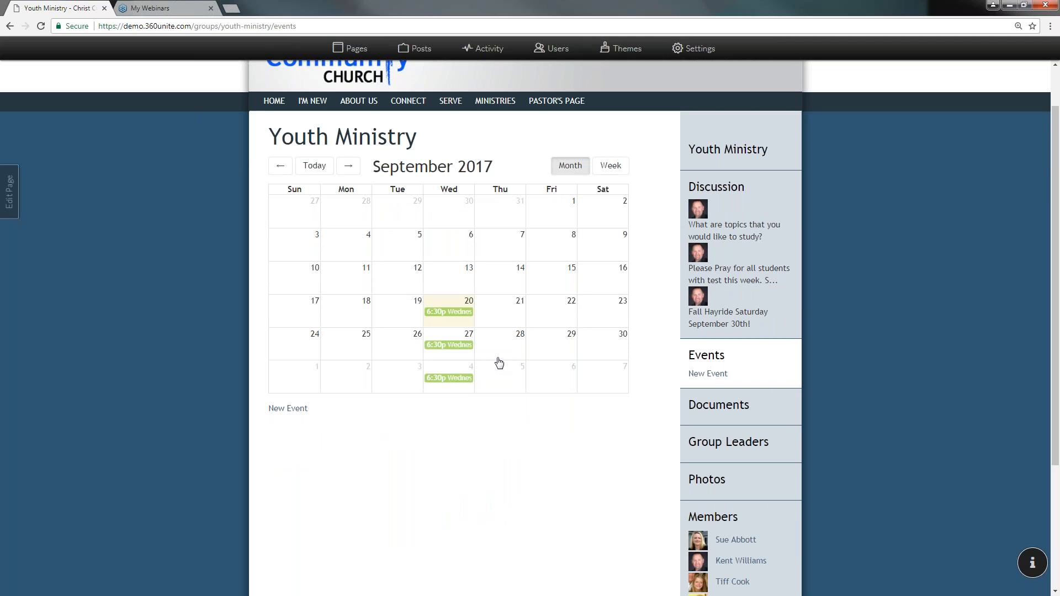
scroll(480, 379, down, 1)
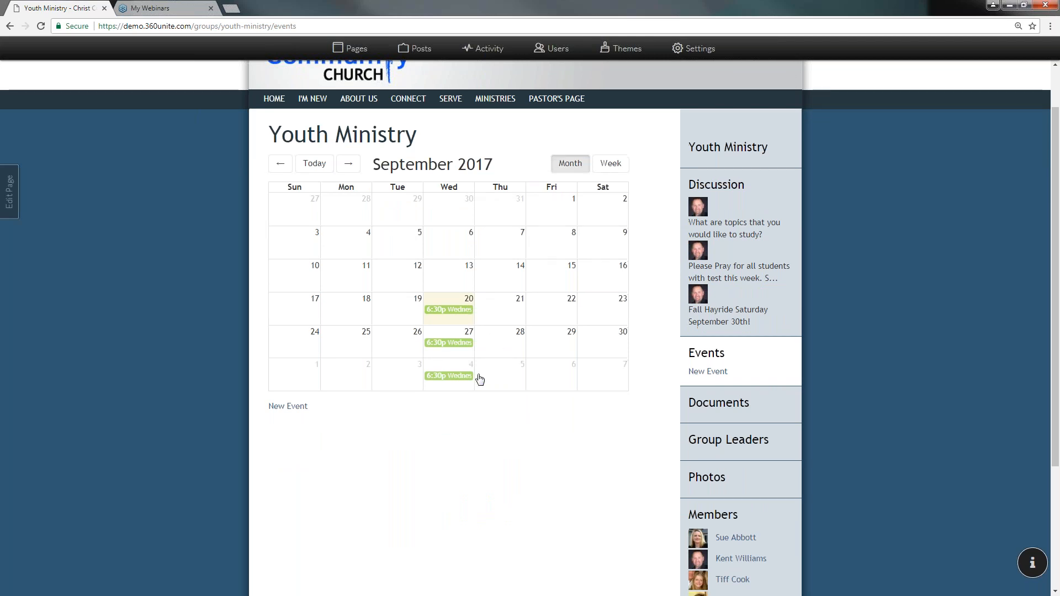
scroll(479, 378, down, 3)
scroll(496, 353, up, 3)
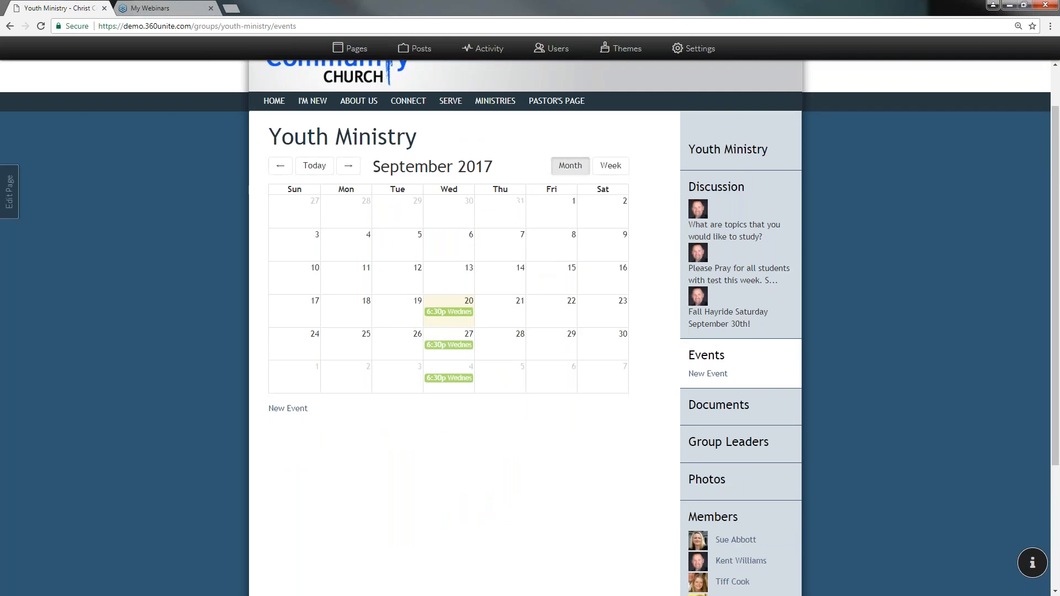
click(349, 167)
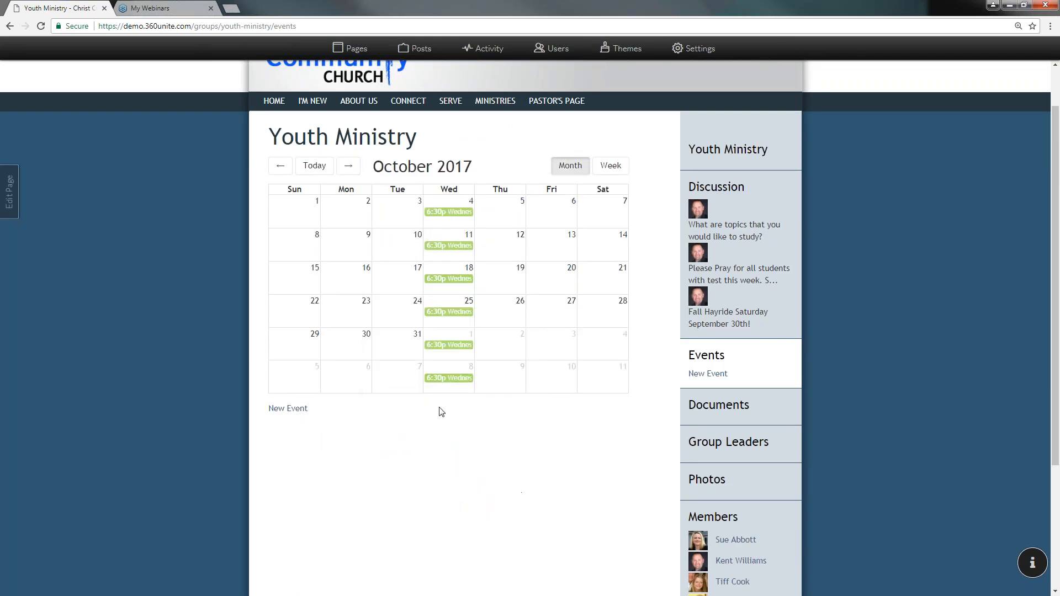
click(282, 167)
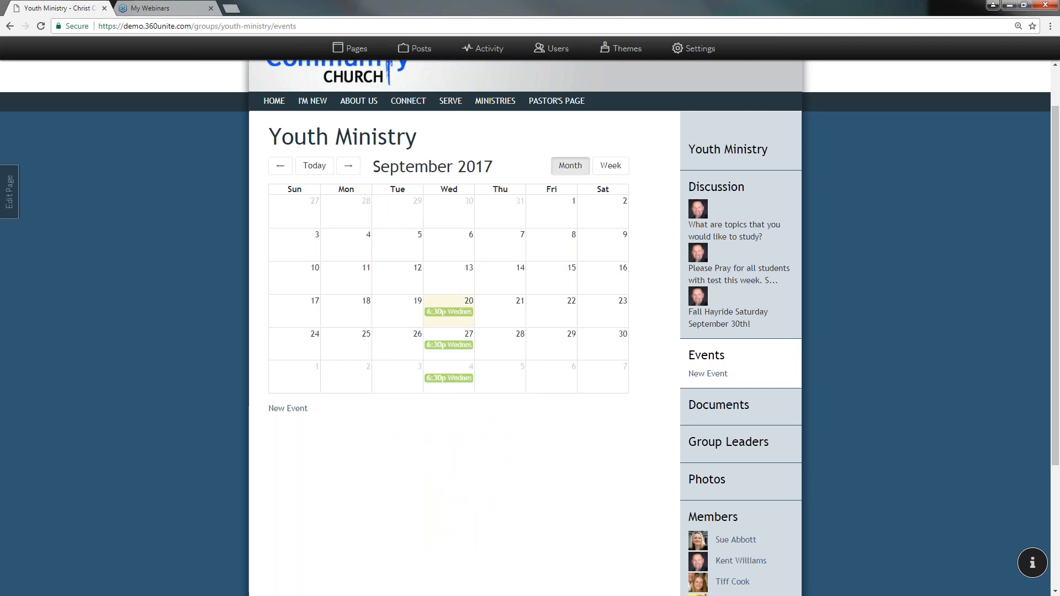
scroll(512, 178, up, 1)
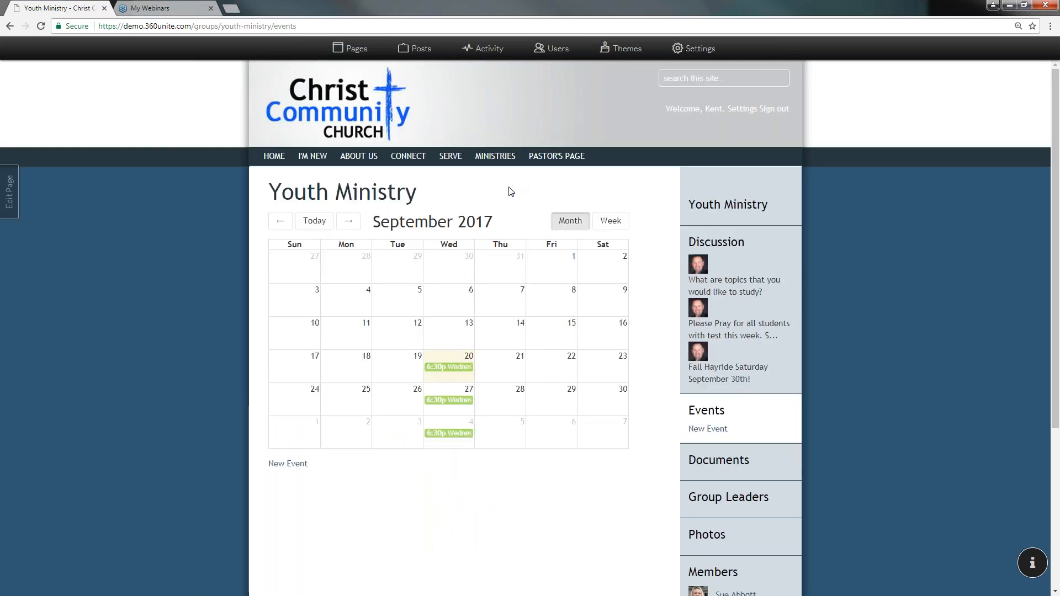
- Look over the group's members page and open the group's membership settings
scroll(503, 206, down, 3)
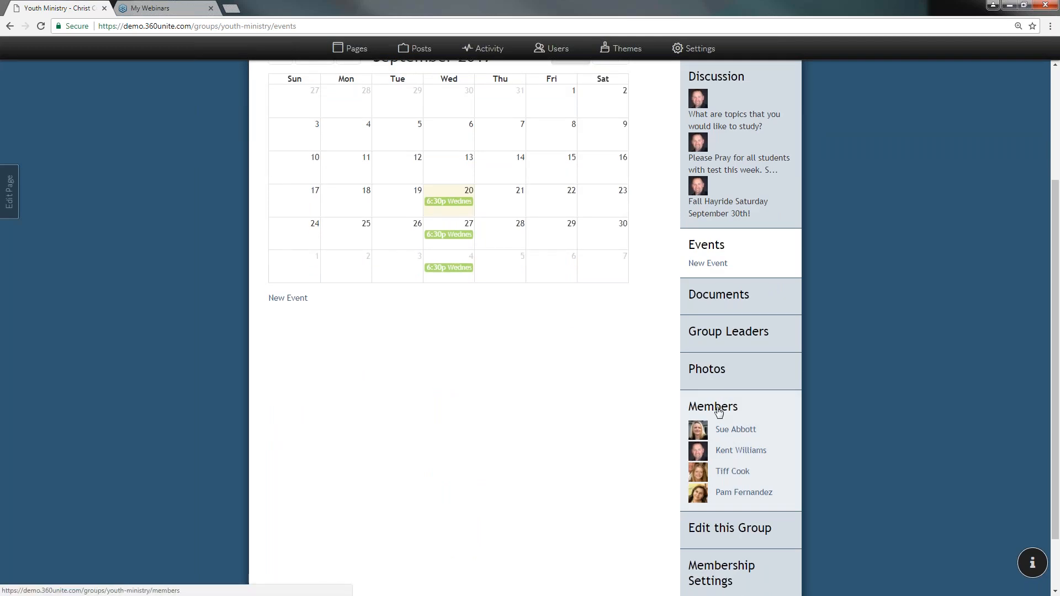
click(717, 411)
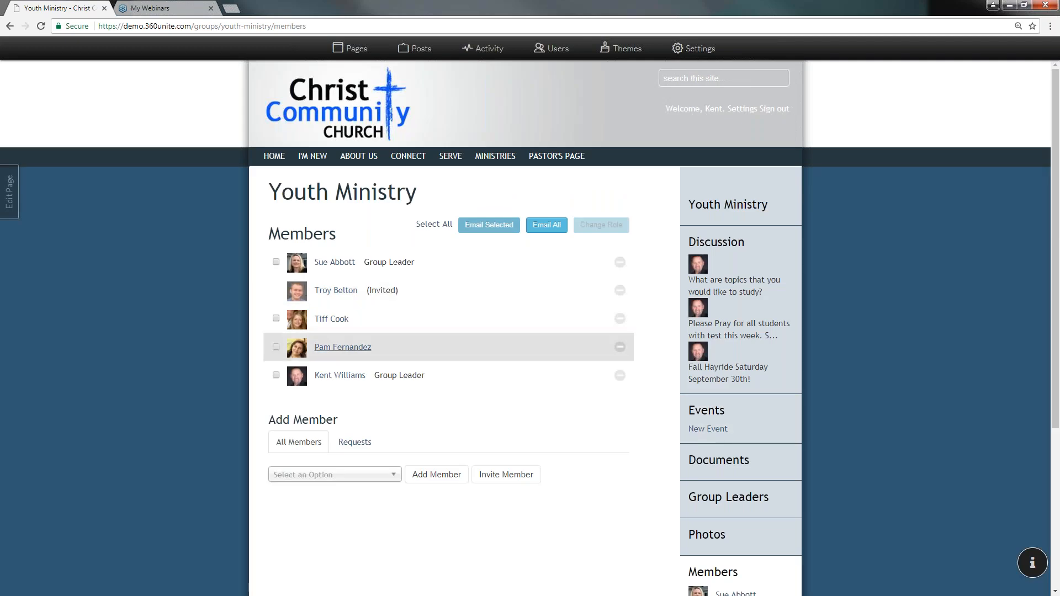
scroll(564, 396, down, 4)
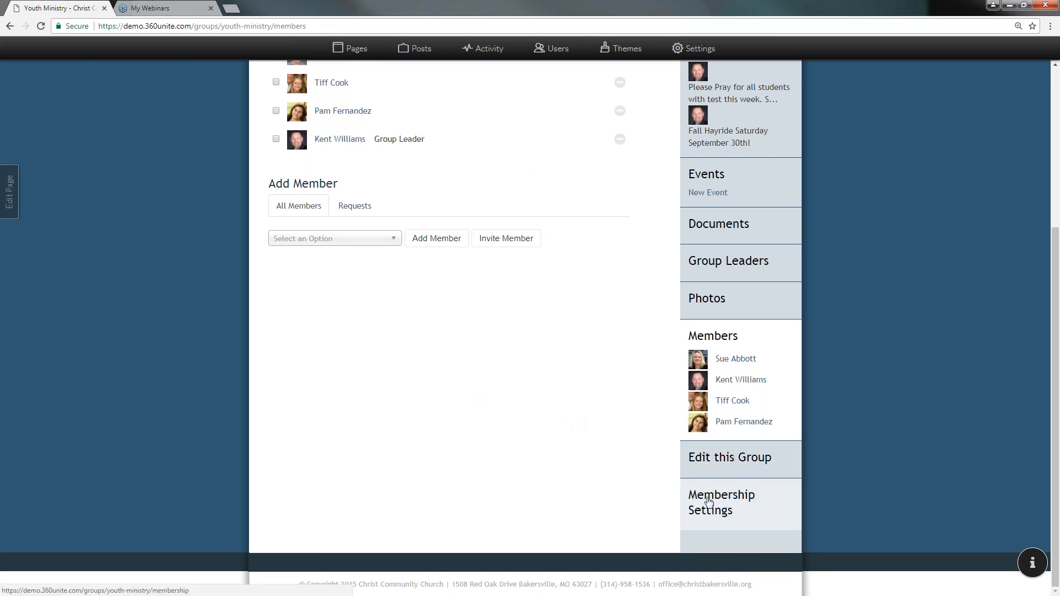
scroll(690, 496, up, 4)
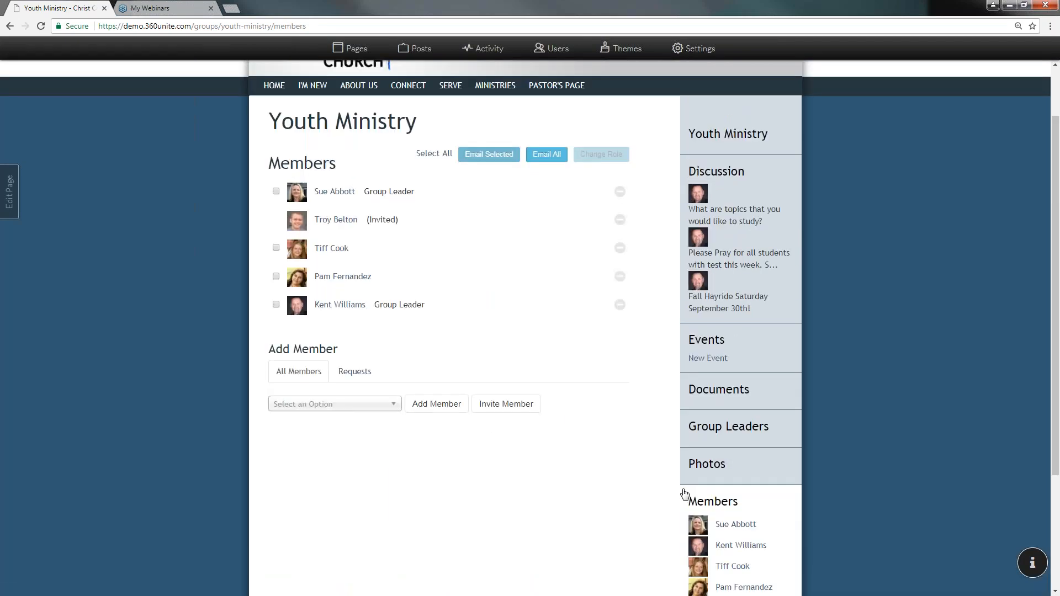
scroll(686, 492, down, 1)
scroll(615, 460, down, 2)
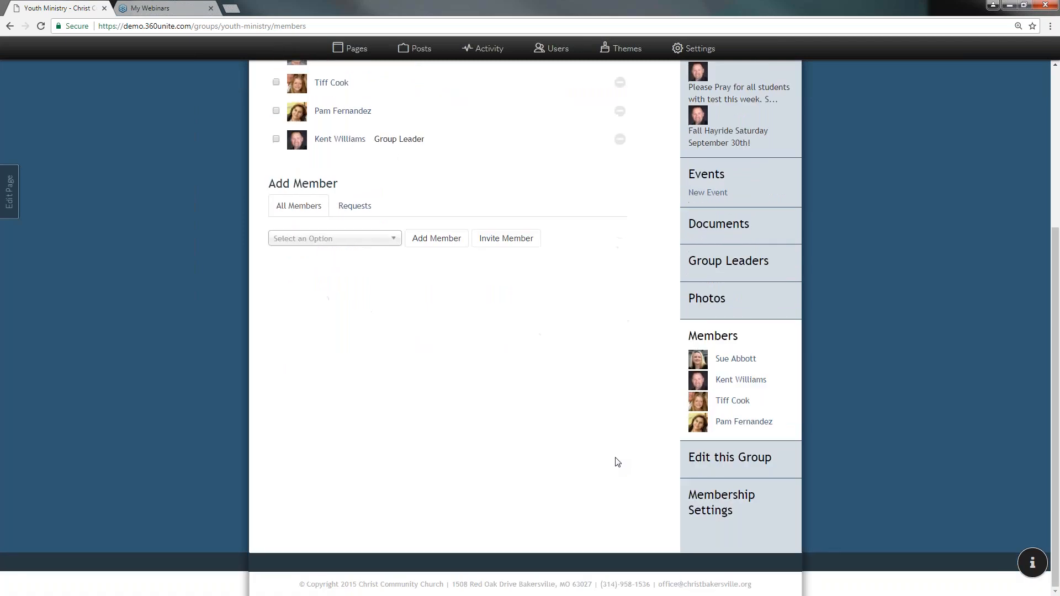
click(723, 498)
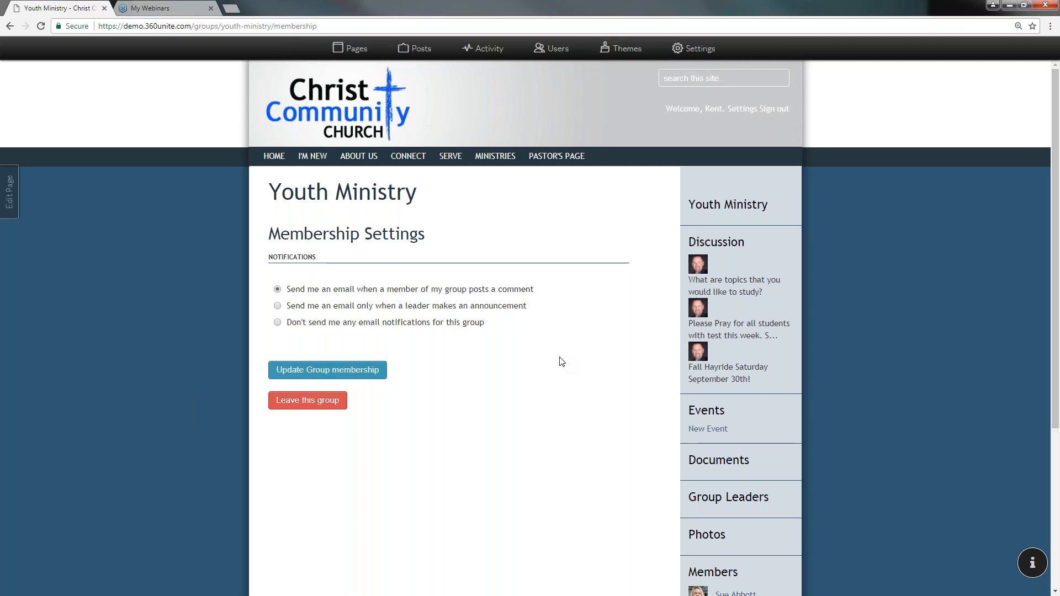
- Look over the notification options in the group's membership settings and return to the Youth Ministry home page
scroll(559, 362, down, 2)
scroll(556, 358, up, 2)
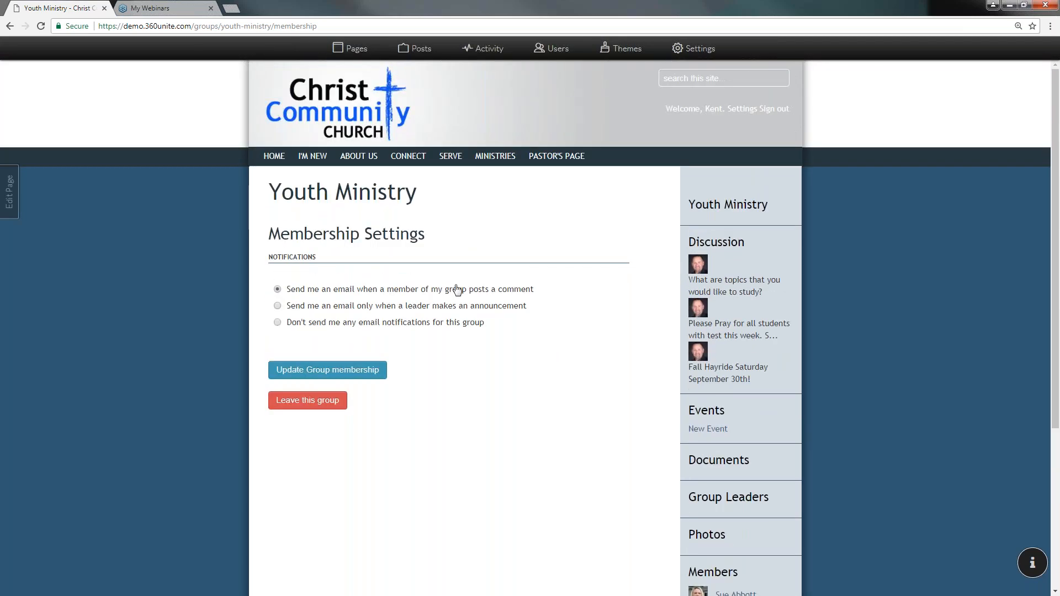
click(717, 215)
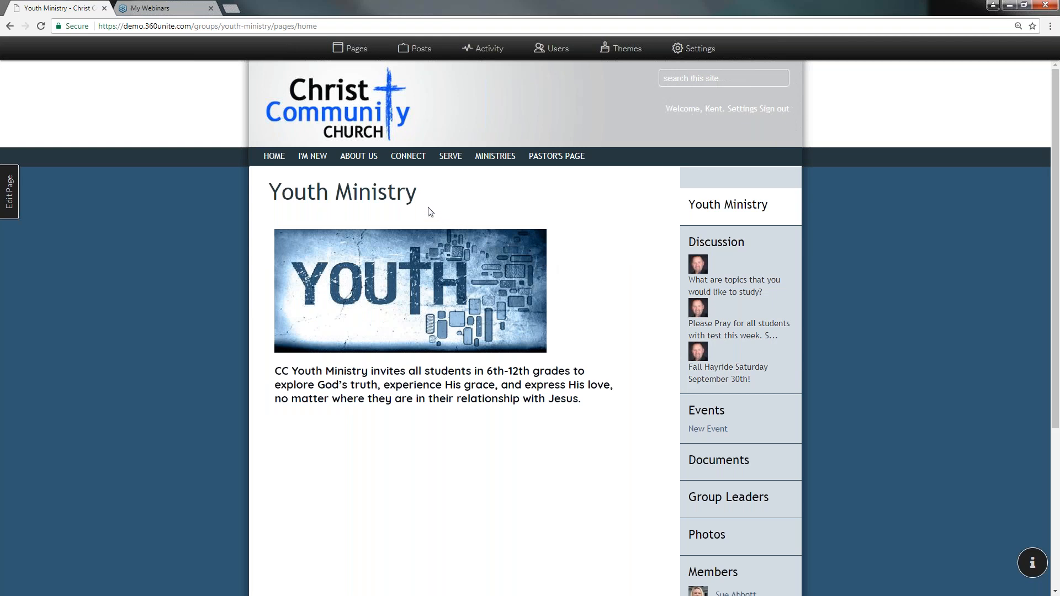
- Open the church website's main calendar and check the 6:30p Wednesday event on September 20, 2017
mouse_move(406, 157)
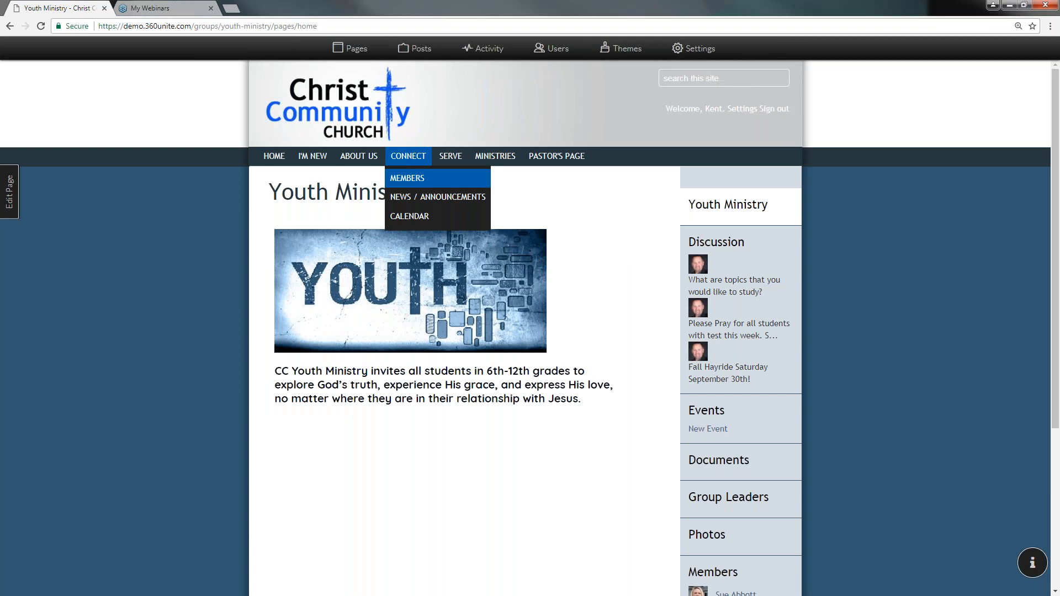
click(409, 221)
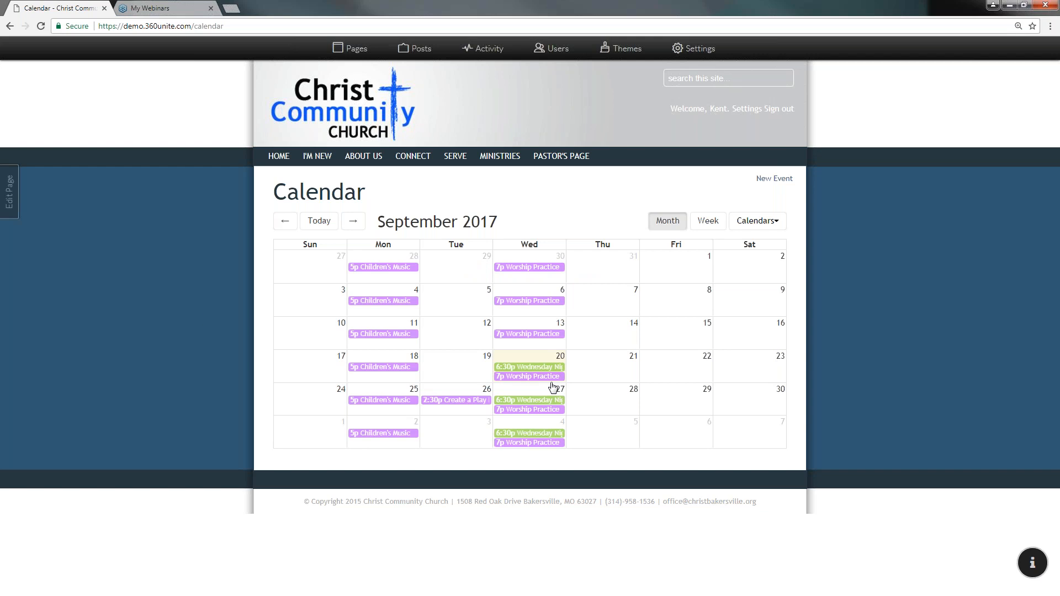
mouse_move(535, 369)
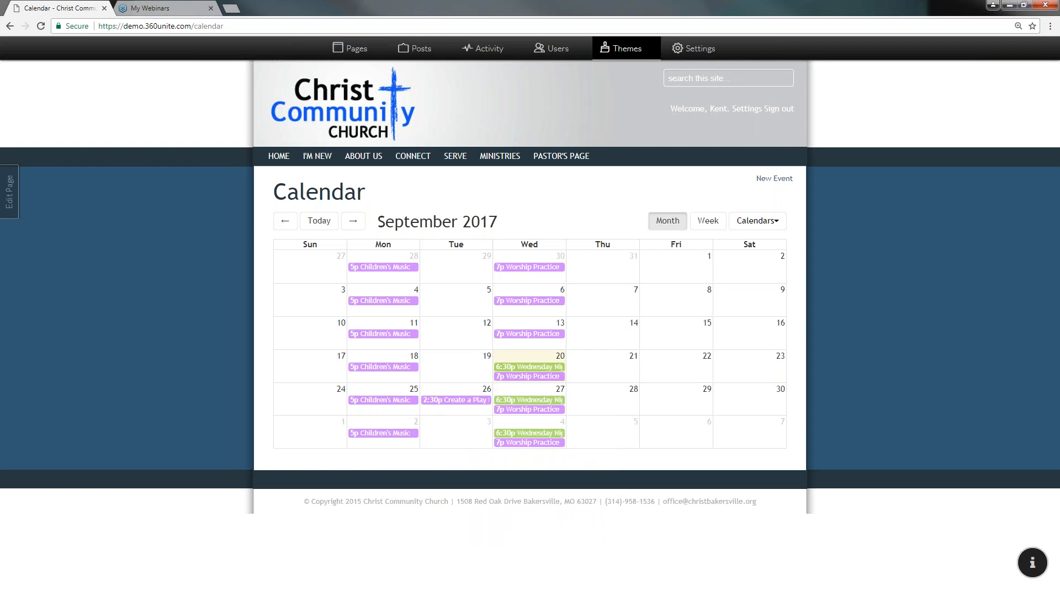
- Examine the Youth Ministry calendar's visibility in the site's calendar settings and return to the main calendar
click(692, 49)
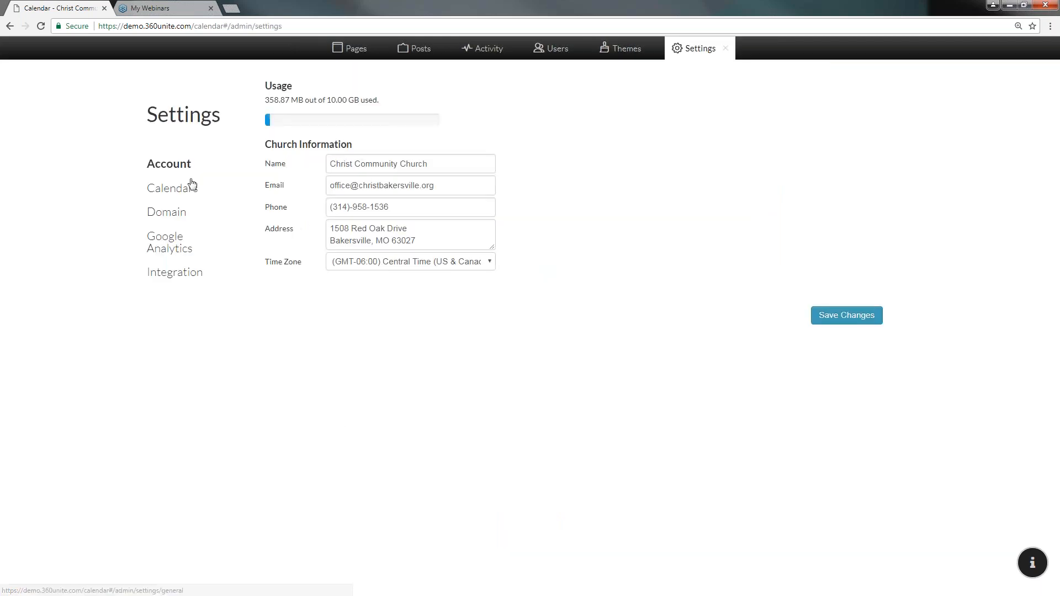
click(171, 193)
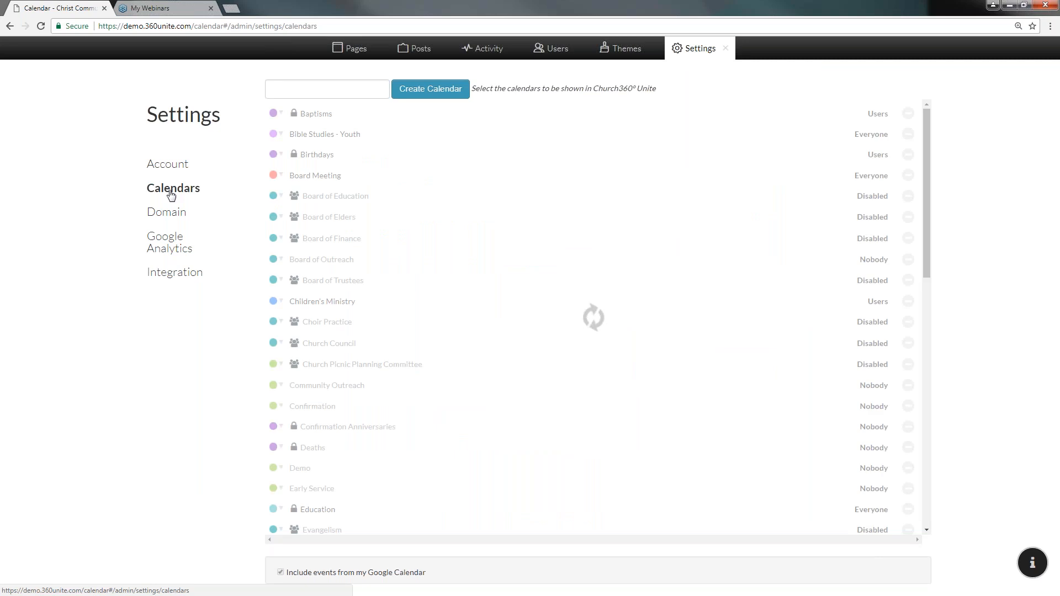
scroll(365, 272, down, 8)
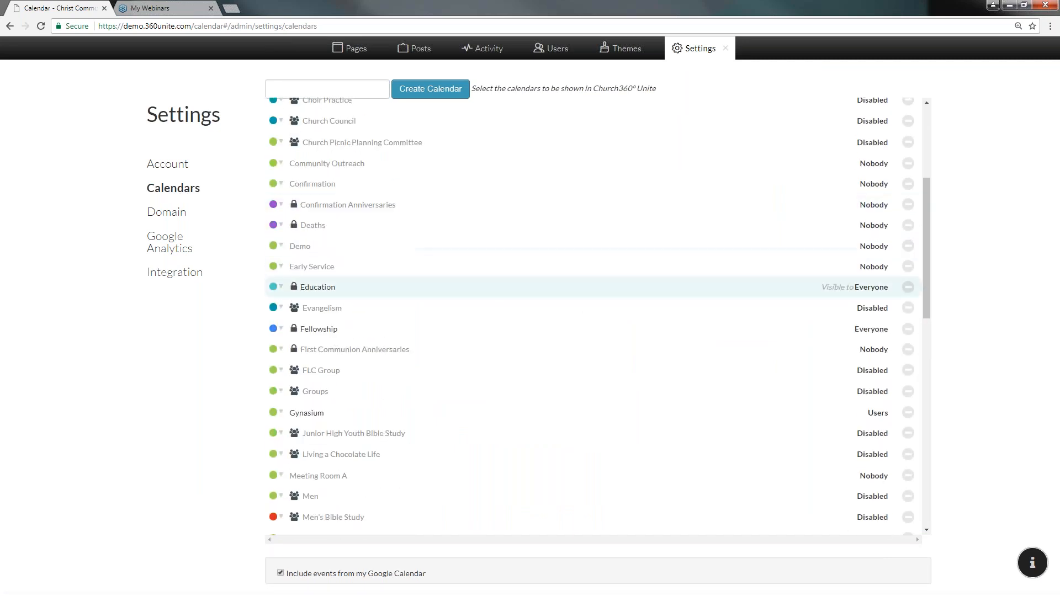
scroll(336, 237, down, 5)
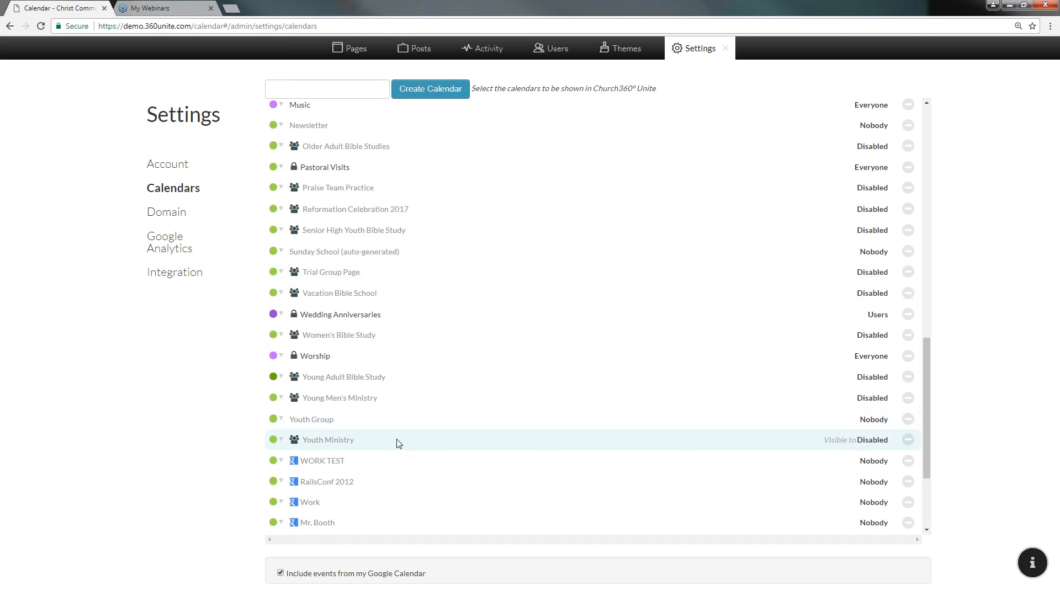
scroll(397, 442, up, 10)
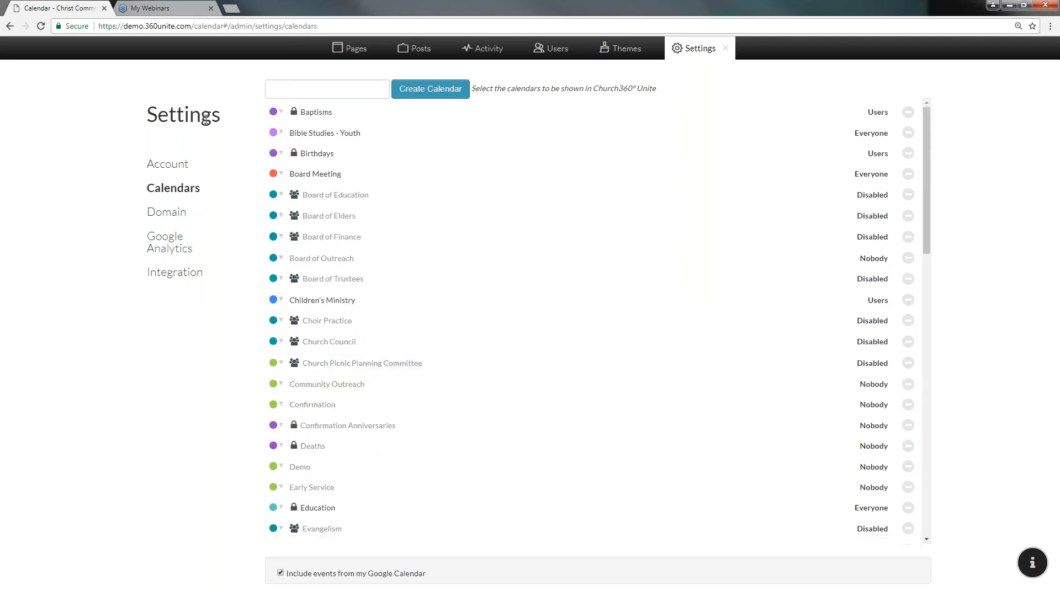
click(725, 49)
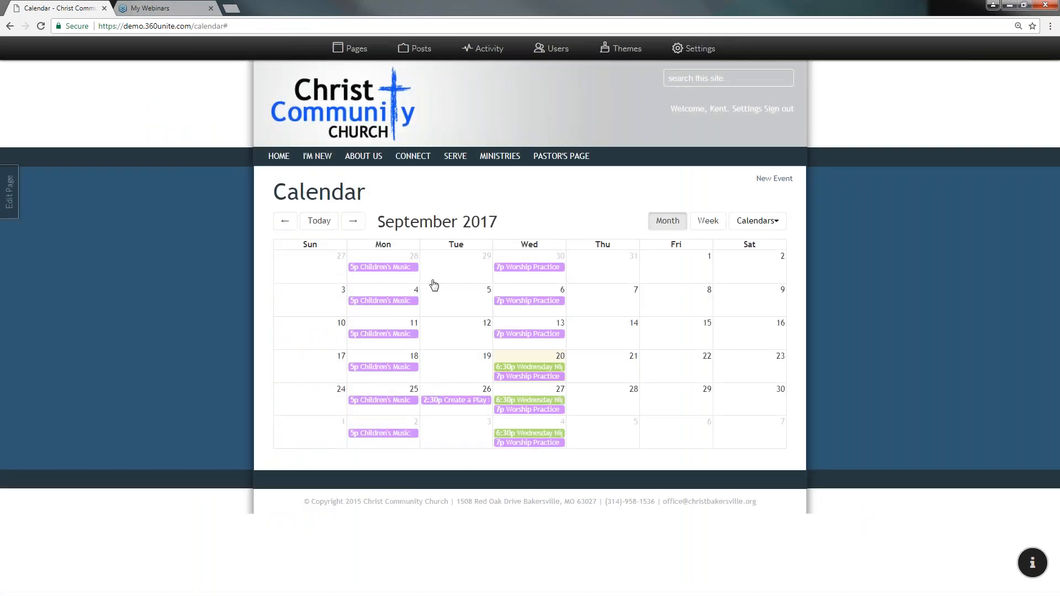